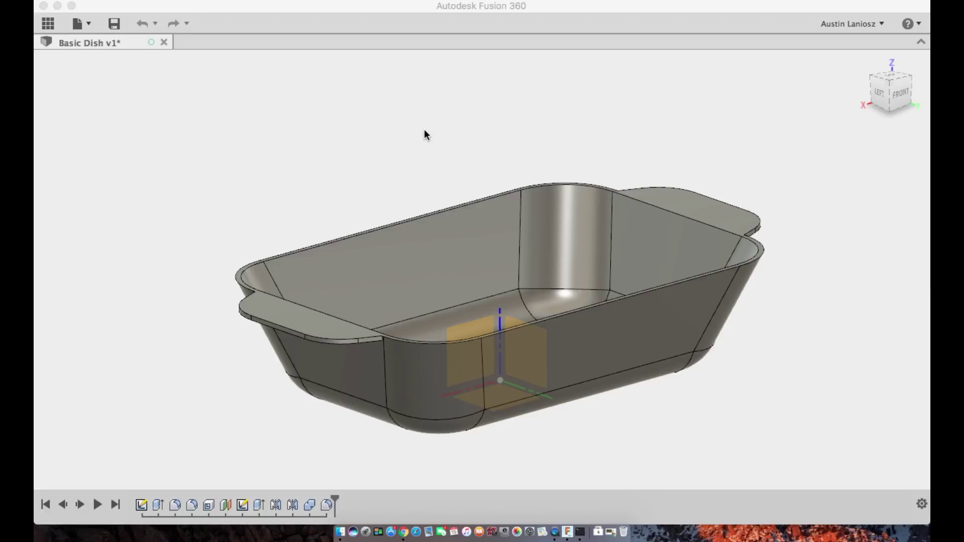
Set the visual style of the Basic Dish model to Shaded and inspect its inner corner up close.
click(400, 4)
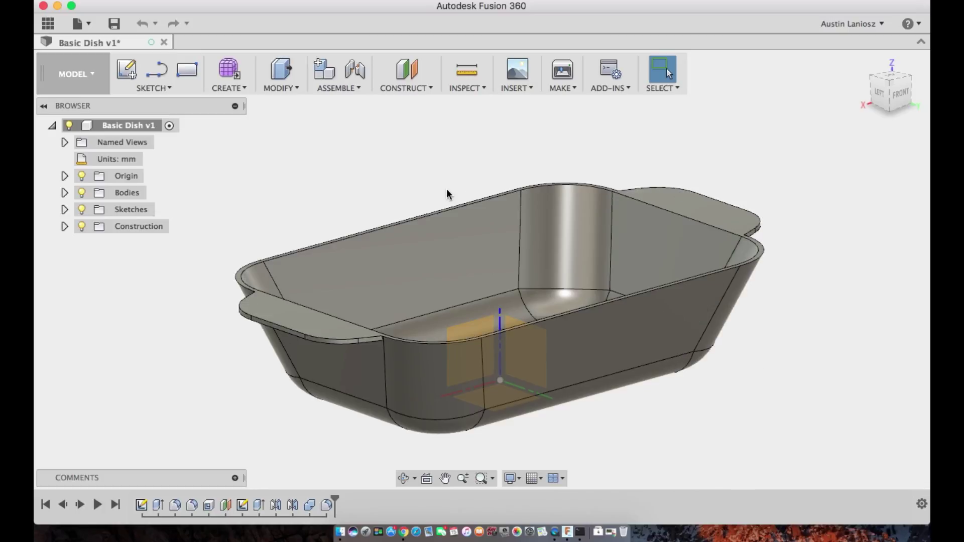
mouse_move(448, 194)
shift+middle_down()
mouse_move(448, 216)
mouse_move(454, 172)
mouse_move(562, 168)
mouse_move(441, 200)
shift+middle_up()
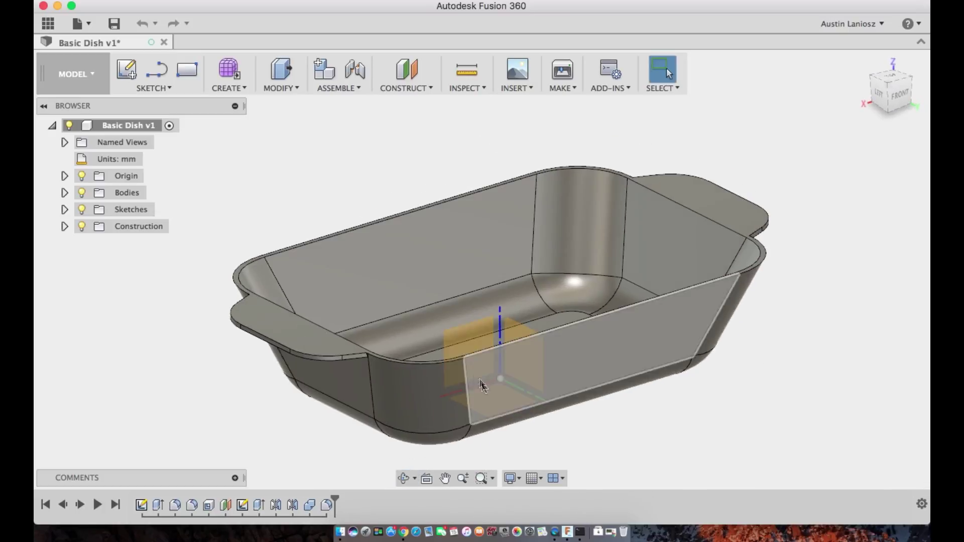
click(511, 478)
mouse_move(593, 358)
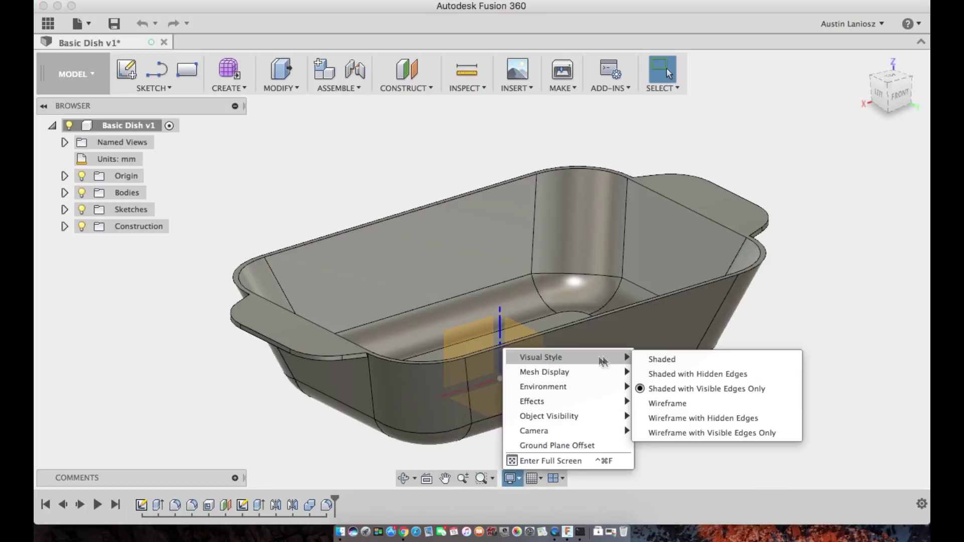
click(671, 359)
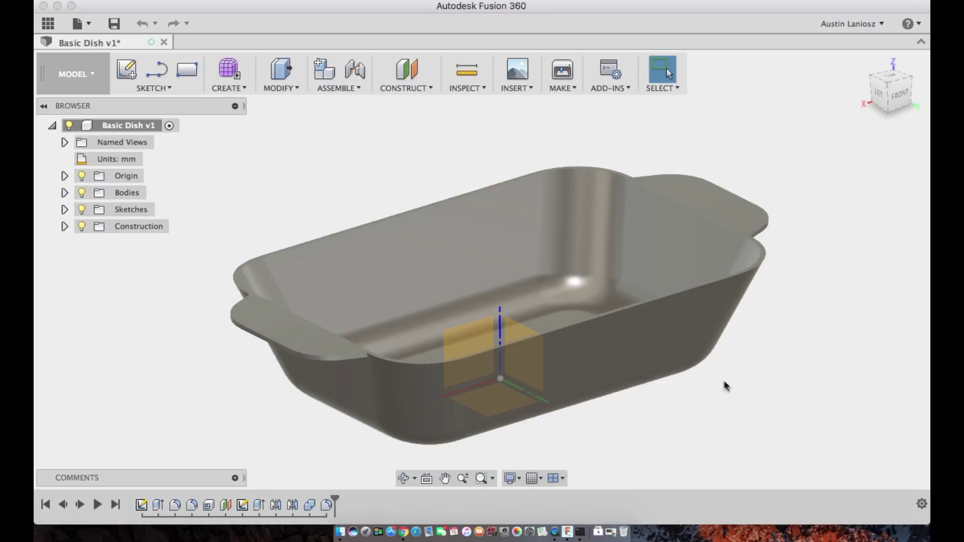
scroll(441, 329, up, 10)
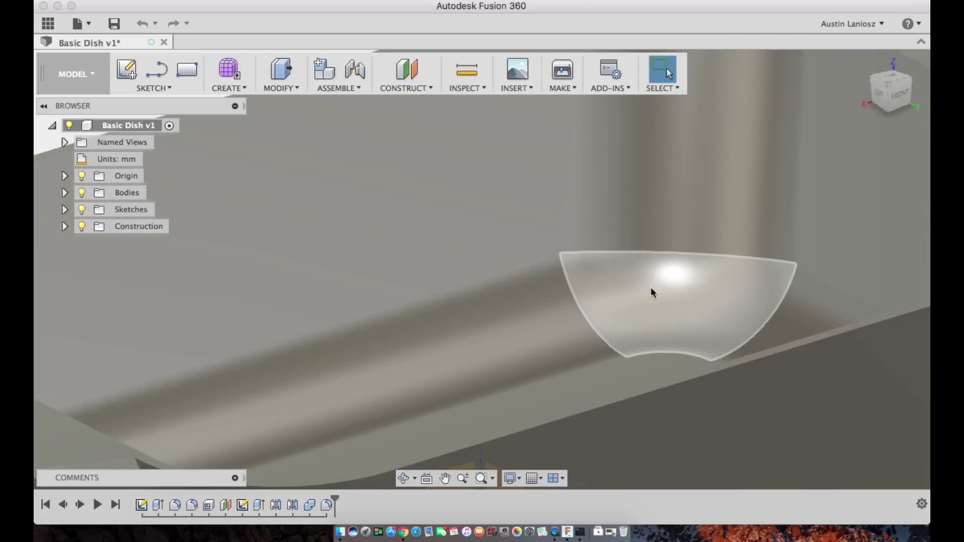
scroll(653, 293, down, 10)
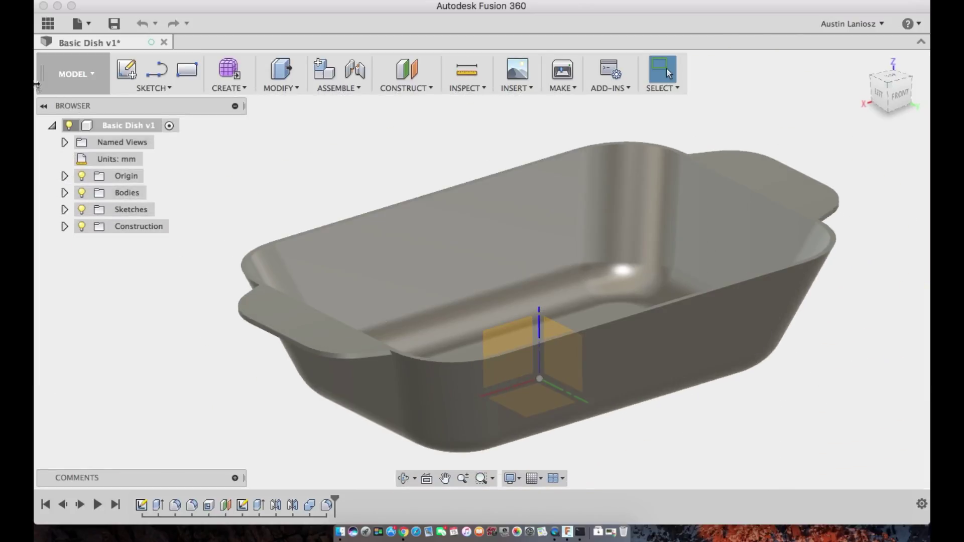
Run an in-canvas render of the dish in the Render workspace, then stop it.
click(44, 85)
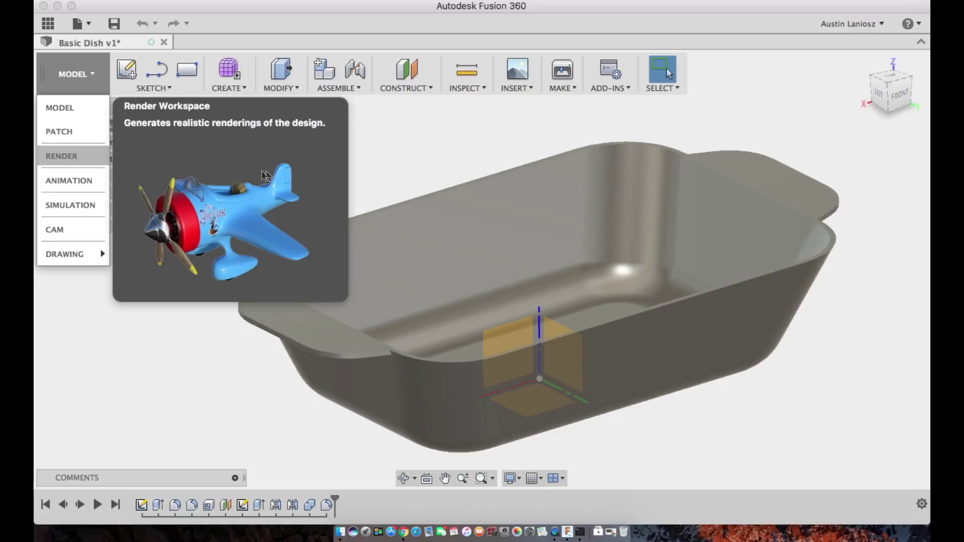
click(242, 179)
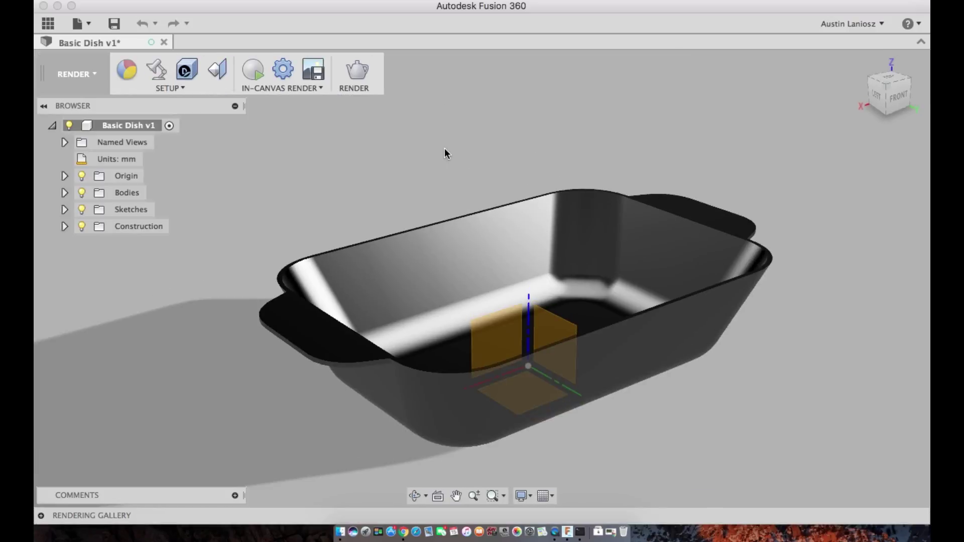
scroll(578, 303, up, 3)
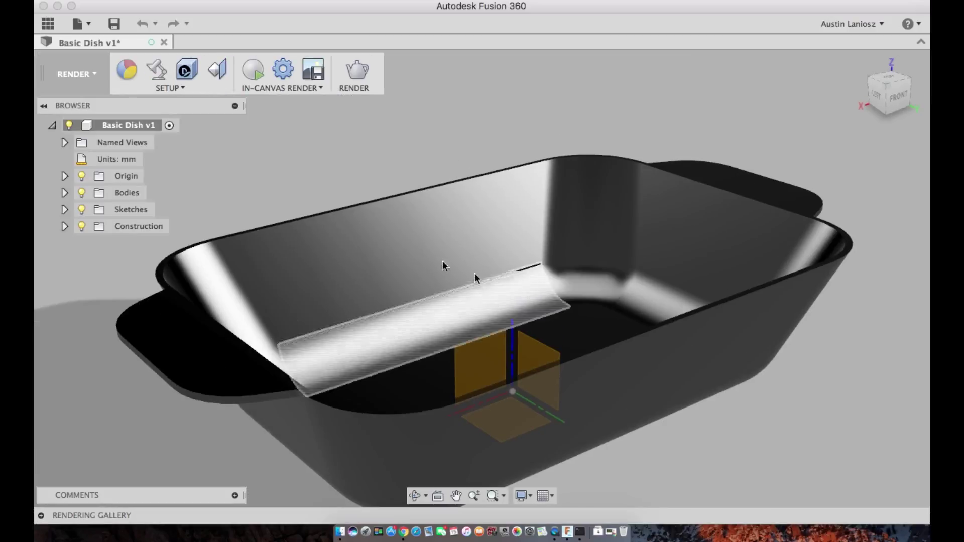
click(255, 74)
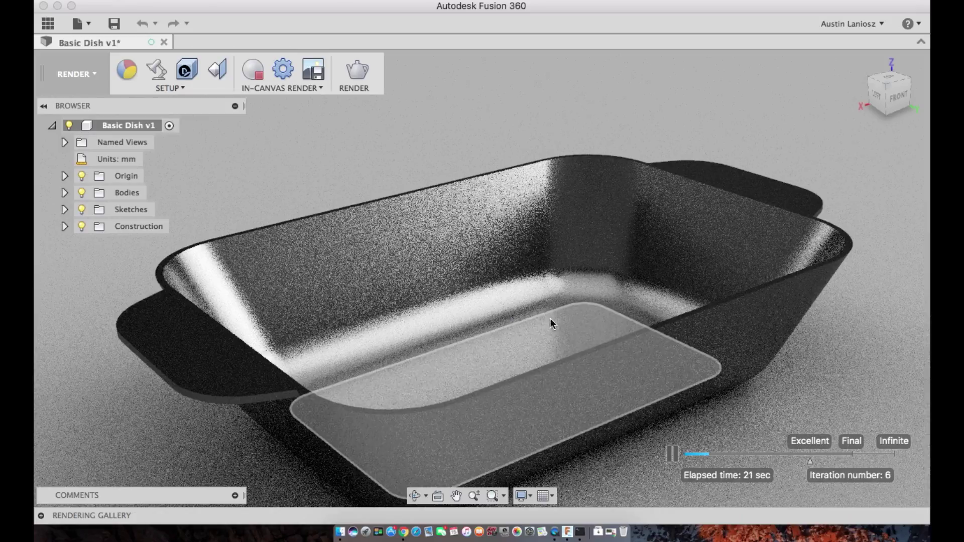
click(254, 69)
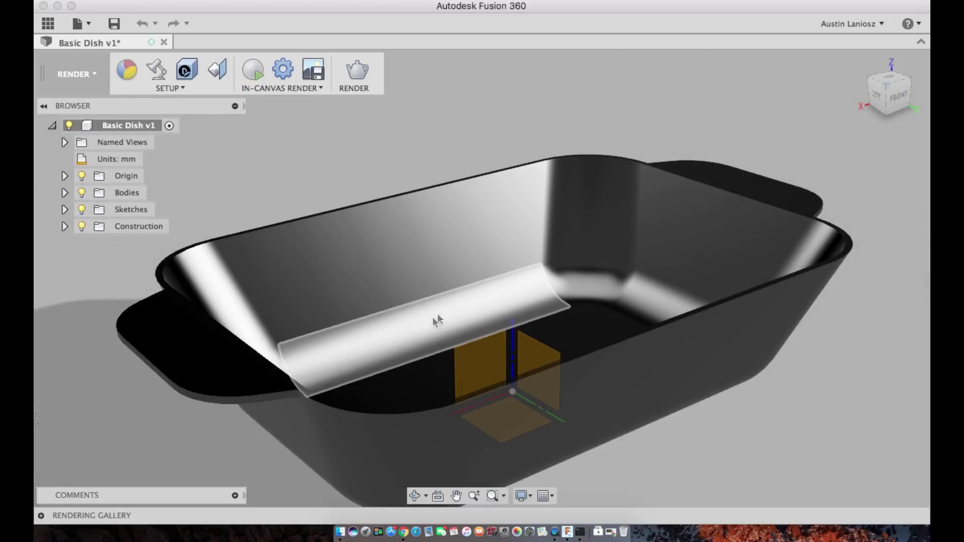
Return to the Model workspace and close the Basic Dish design.
click(77, 74)
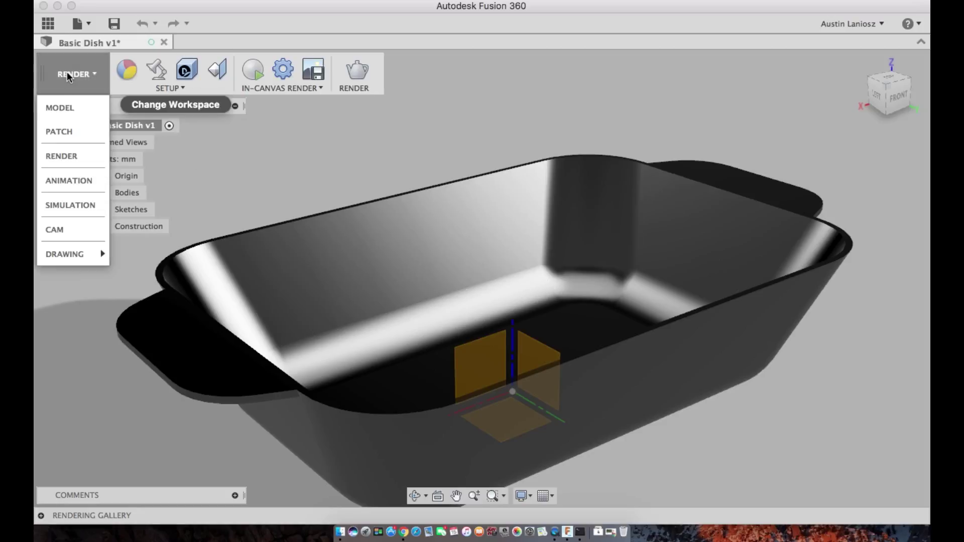
click(60, 105)
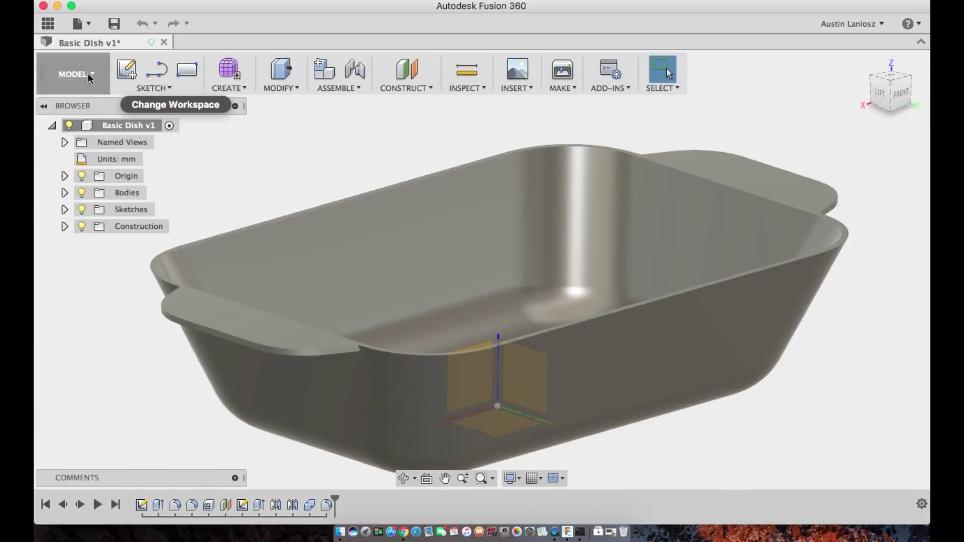
click(163, 42)
click(460, 302)
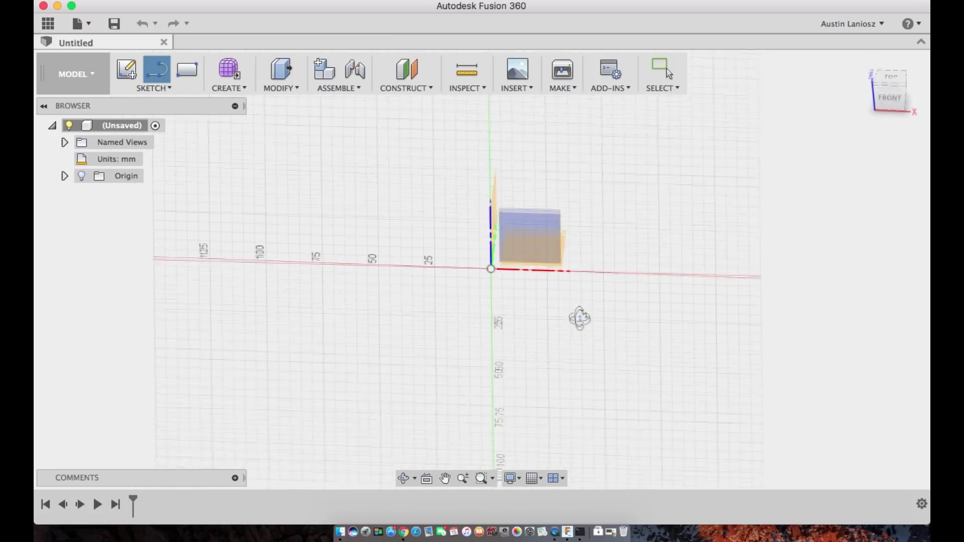
In a new sketch viewed from the top, draw a center rectangle about 135 by 83 mm around the origin.
click(551, 229)
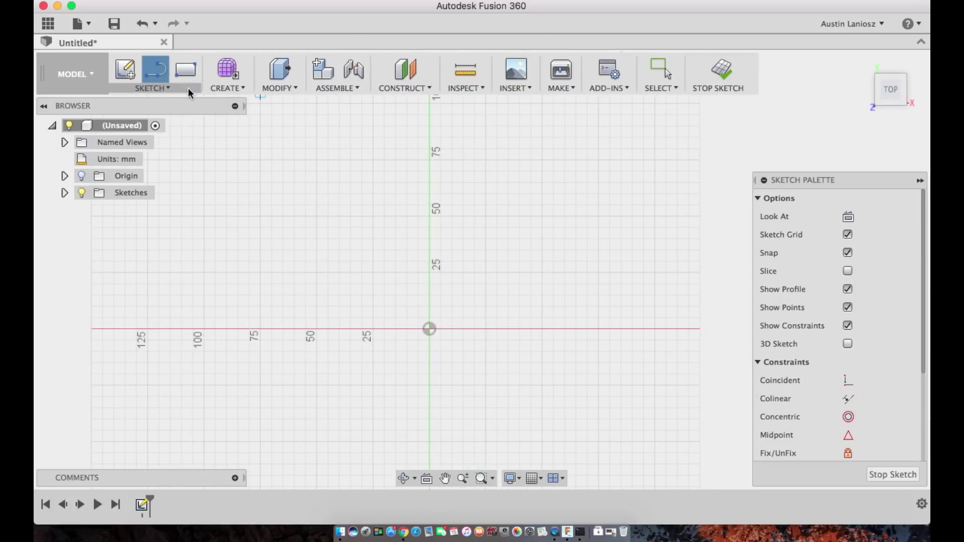
key(Escape)
click(176, 88)
mouse_move(215, 133)
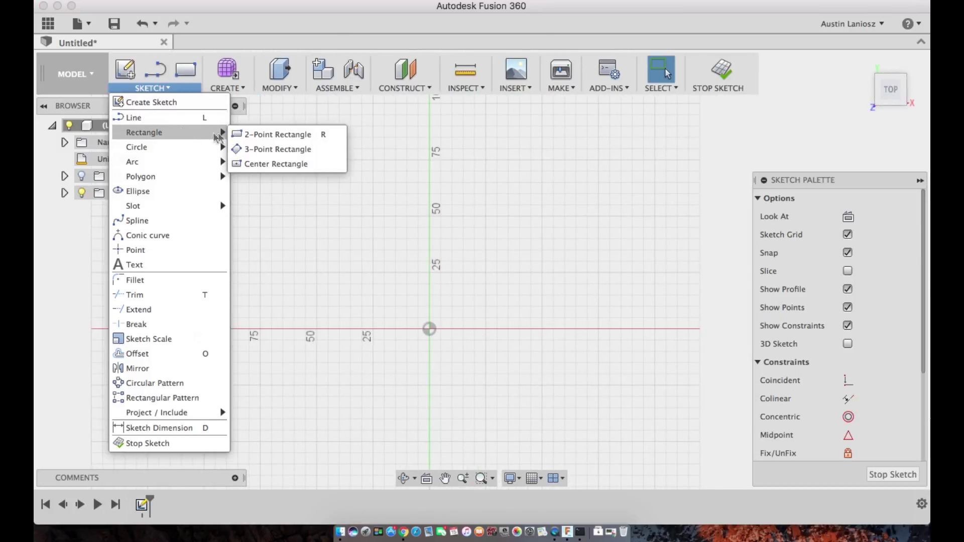
click(266, 165)
click(429, 329)
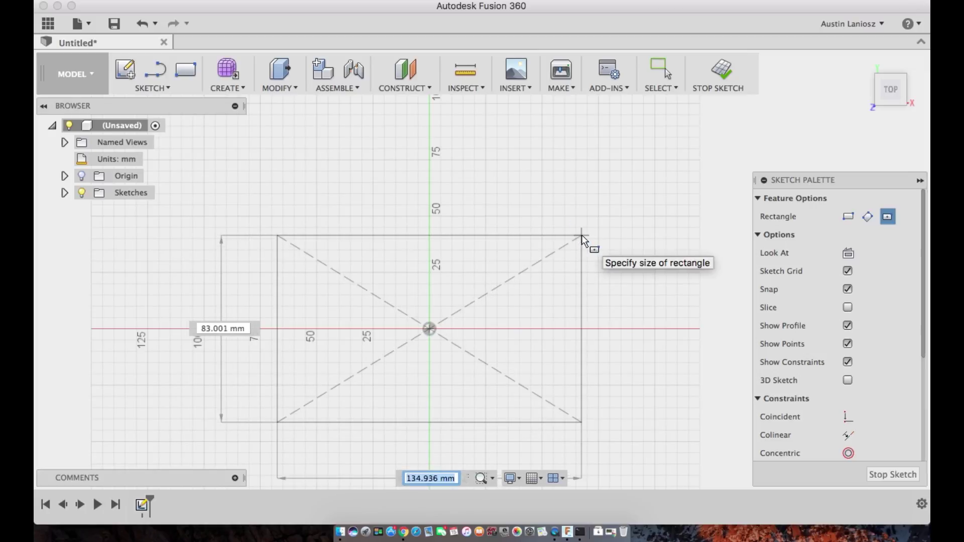
click(581, 235)
scroll(611, 230, down, 4)
scroll(462, 342, up, 5)
key(Escape)
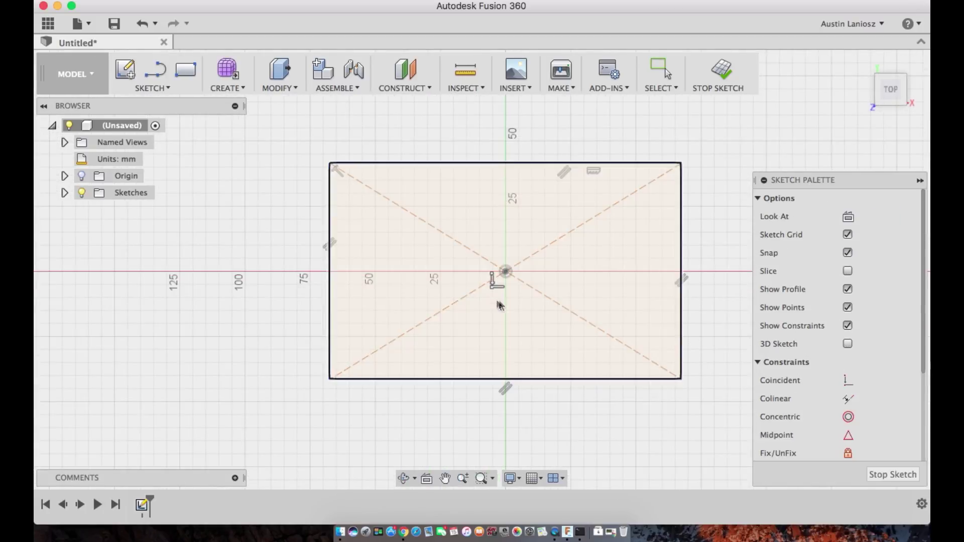
key(Escape)
Convert all four sides of the rectangle to construction lines.
right_click(448, 161)
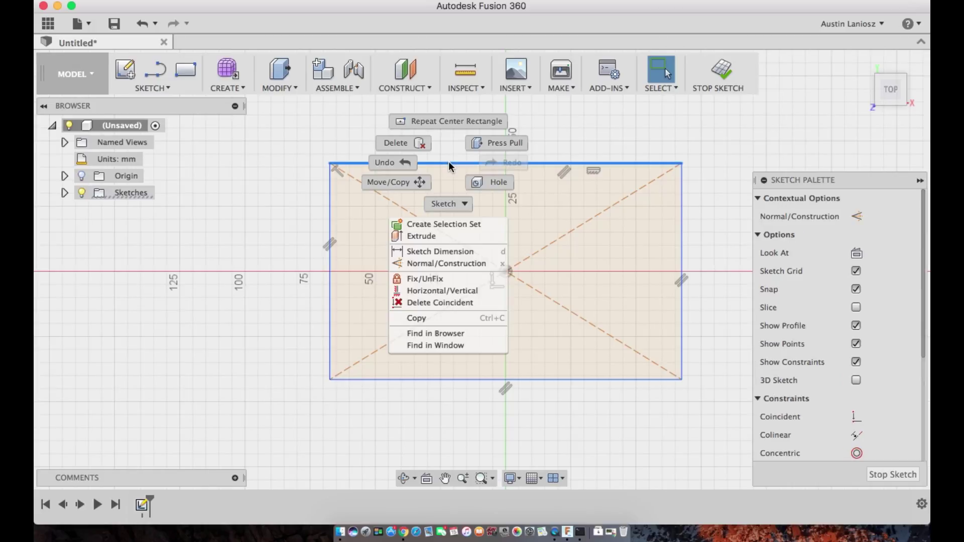
click(442, 263)
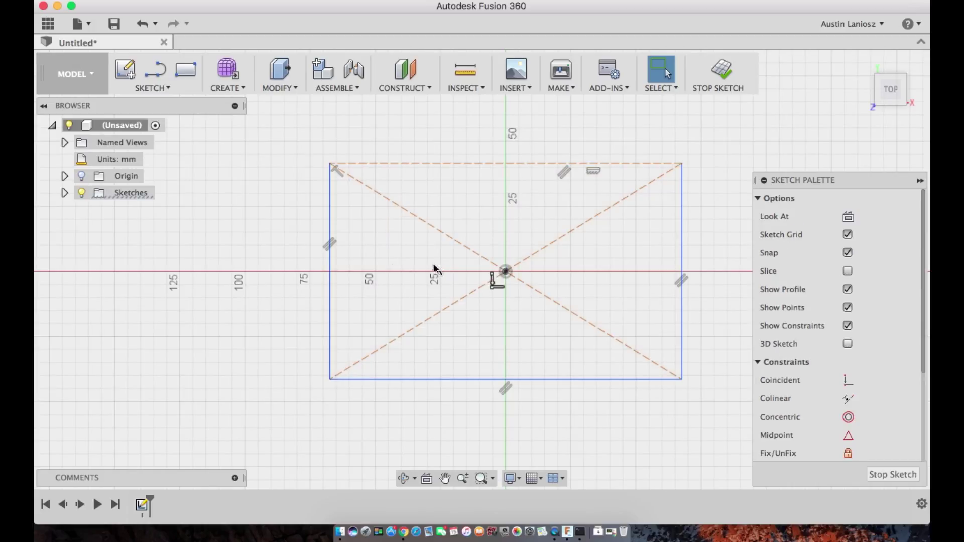
click(329, 227)
right_click(329, 226)
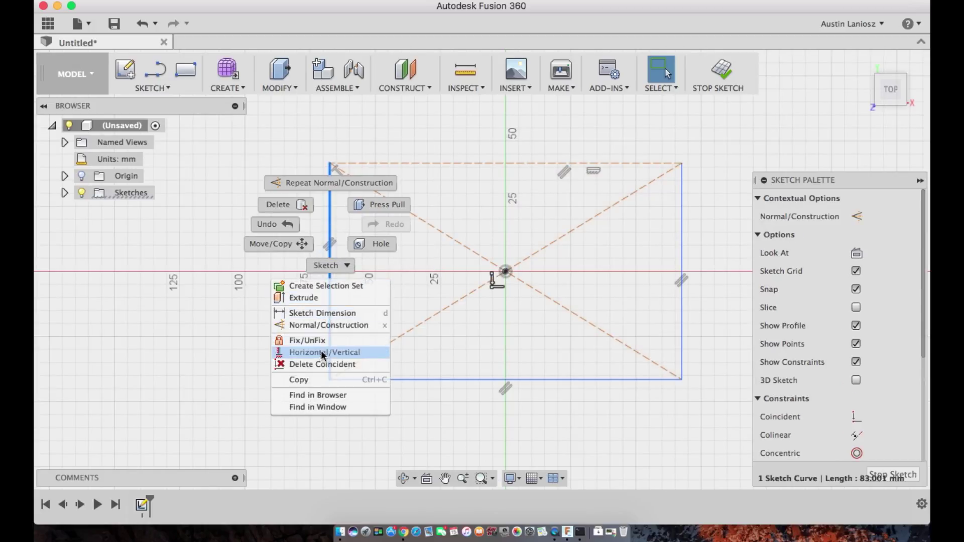
click(314, 325)
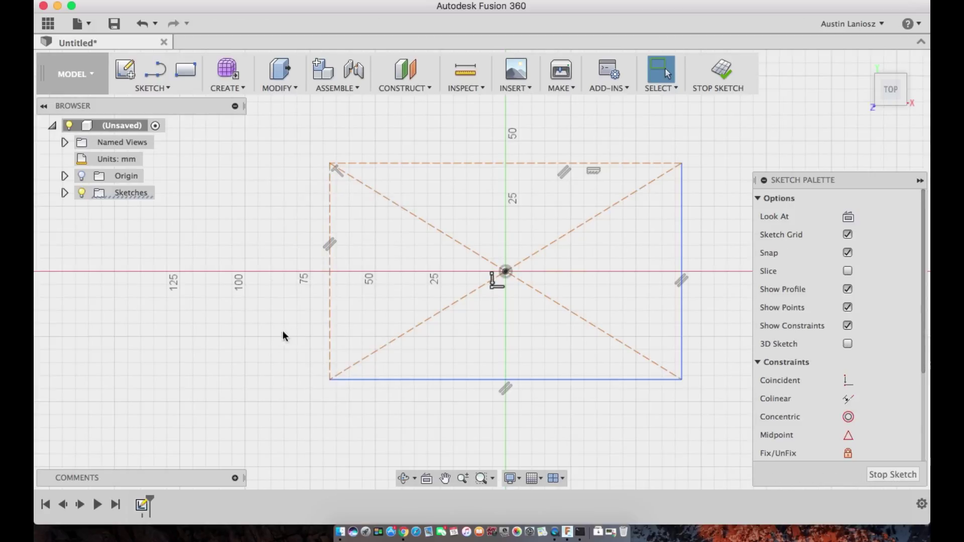
right_click(418, 385)
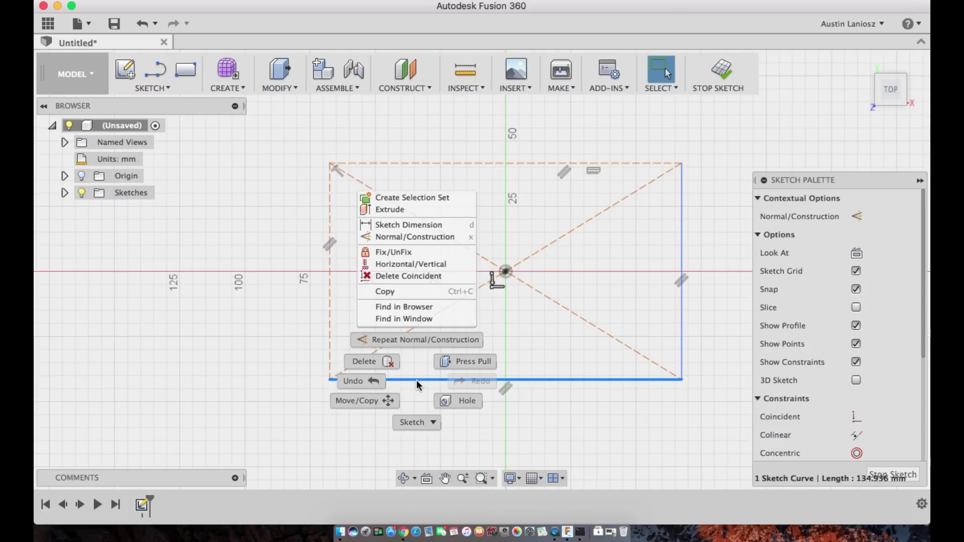
click(408, 338)
right_click(681, 302)
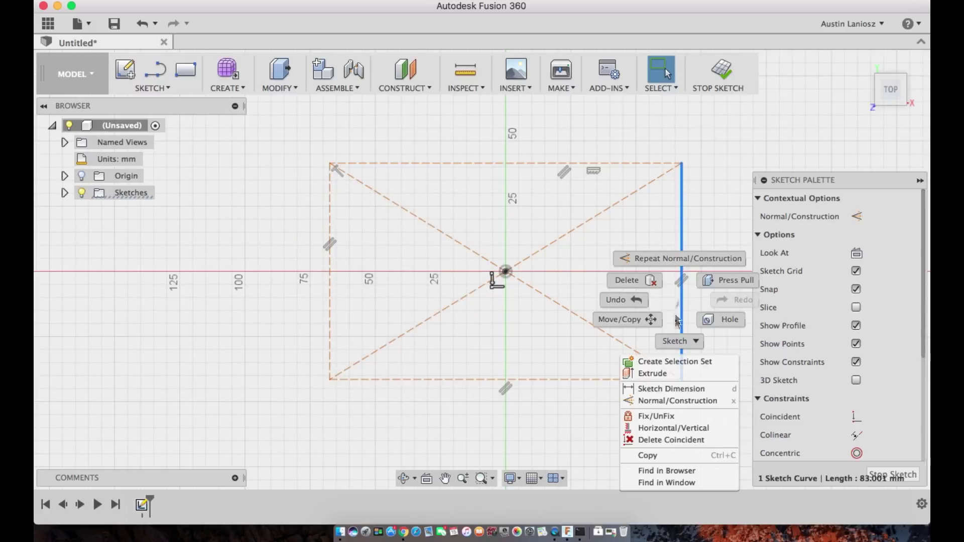
click(661, 400)
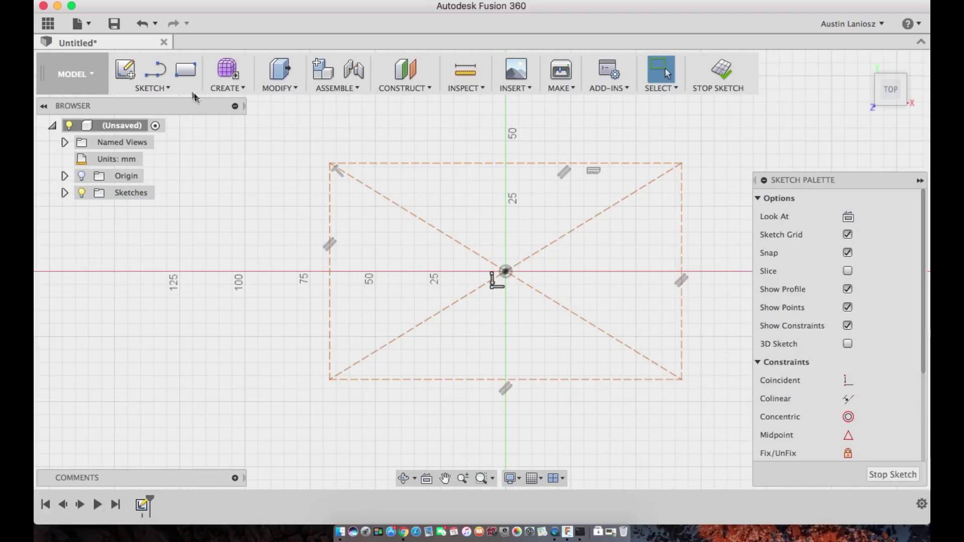
Draw a line about 26 mm long from the rectangle's upper-left corner, up and outward at 30° to its top edge.
click(170, 91)
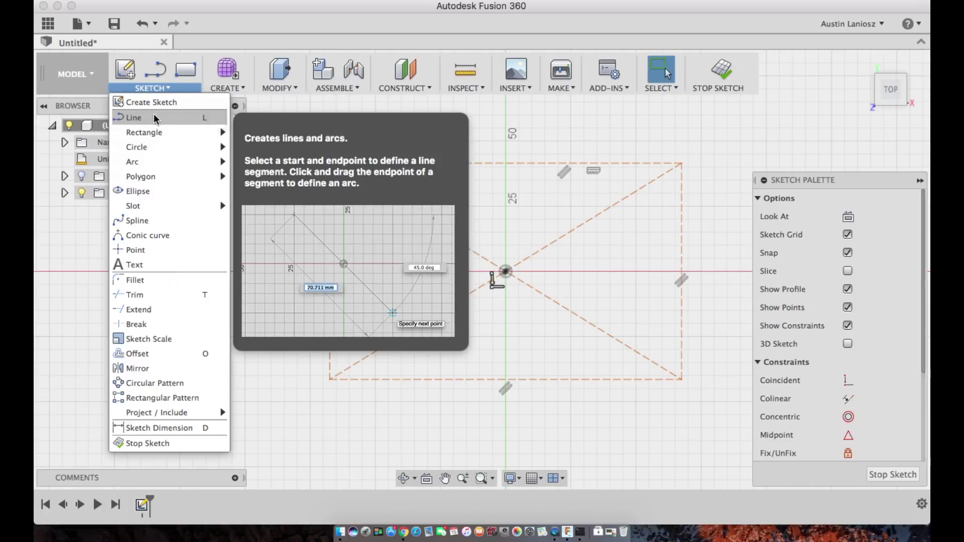
click(159, 120)
click(329, 163)
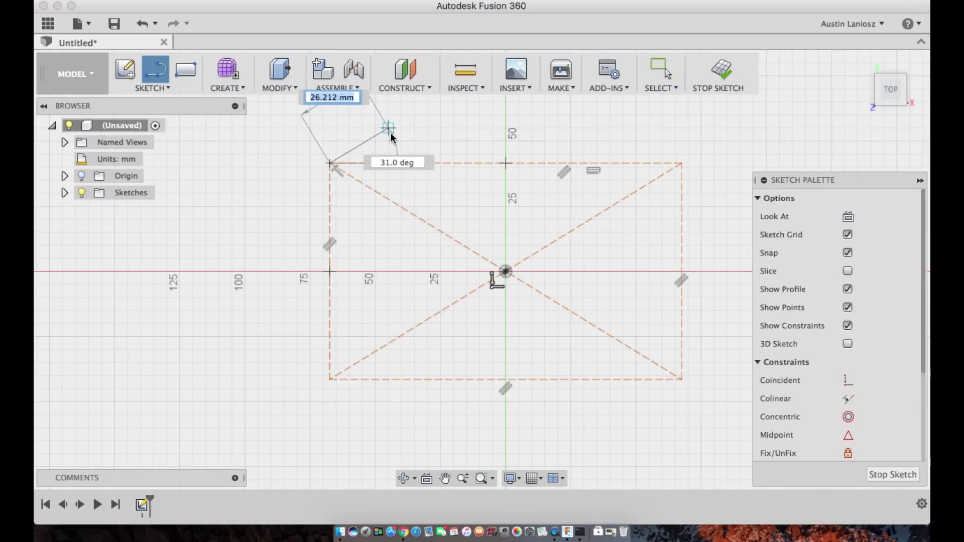
key(Tab)
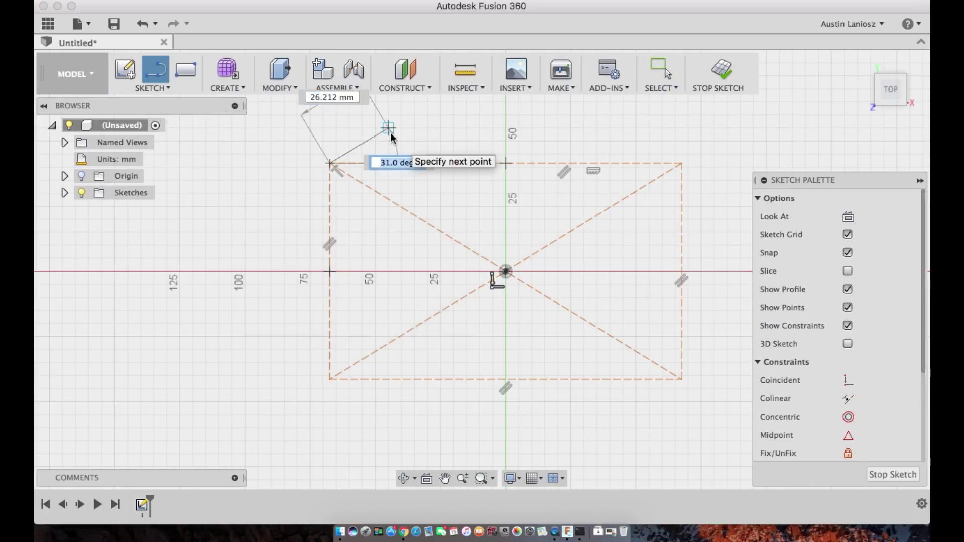
text(30)
key(Return)
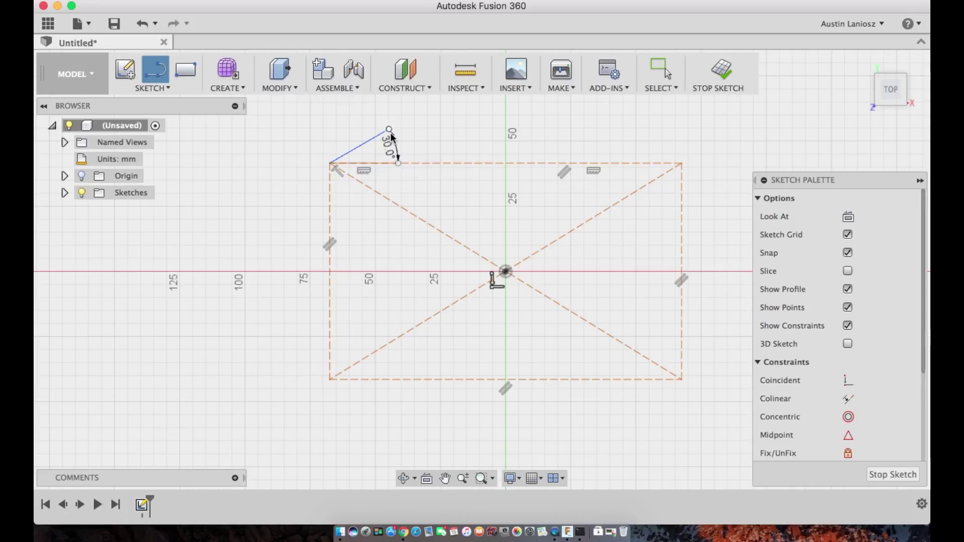
key(Escape)
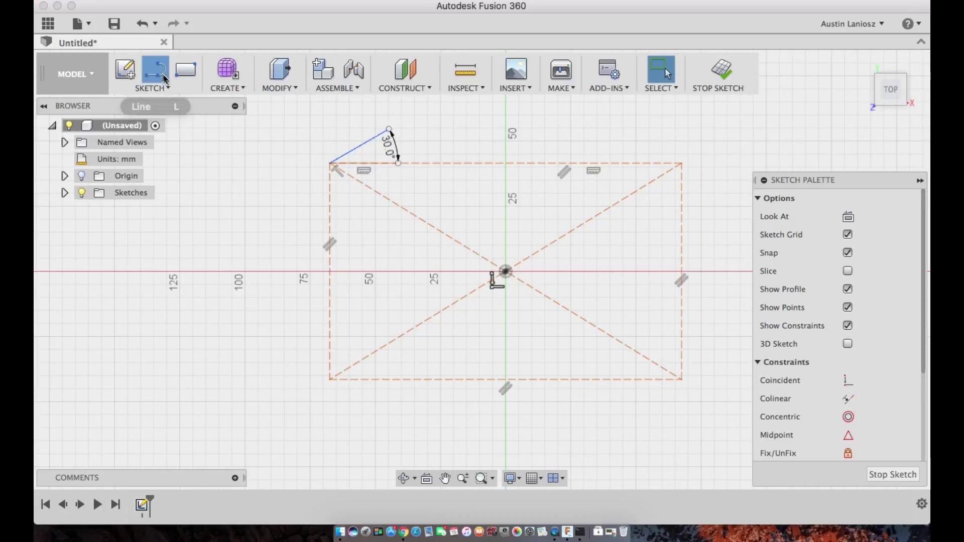
Draw a 20.967 mm line from the same upper-left corner, down and outward at 150° to the top edge.
click(155, 71)
click(330, 164)
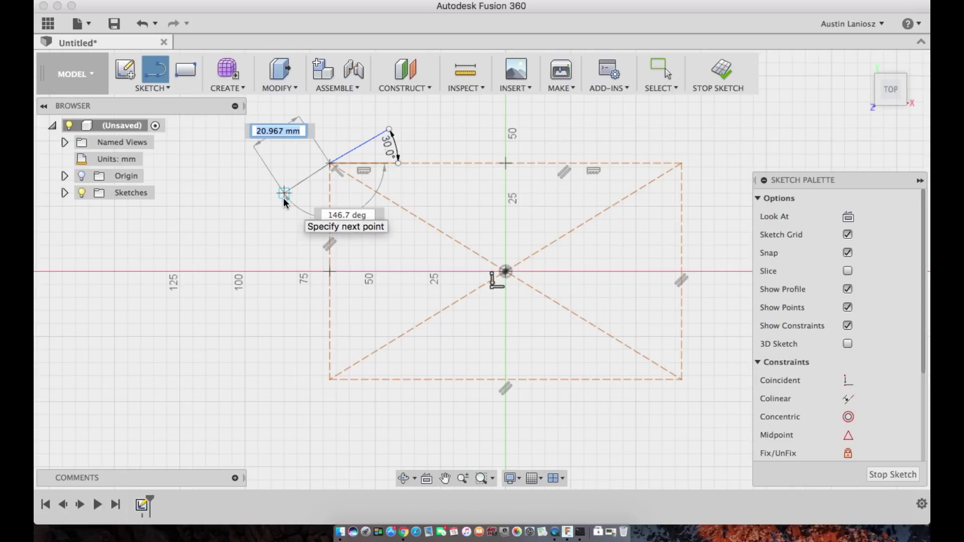
key(Tab)
text(1)
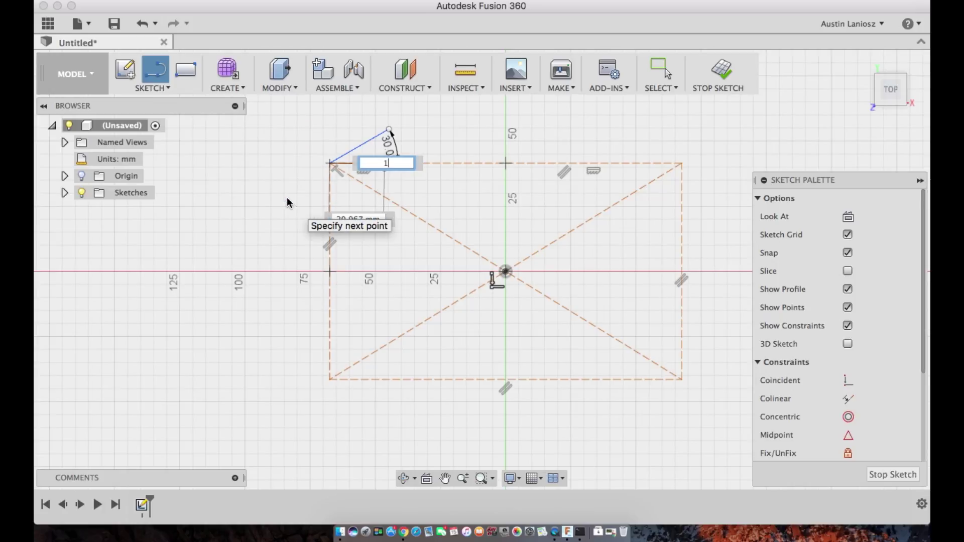
key(Tab)
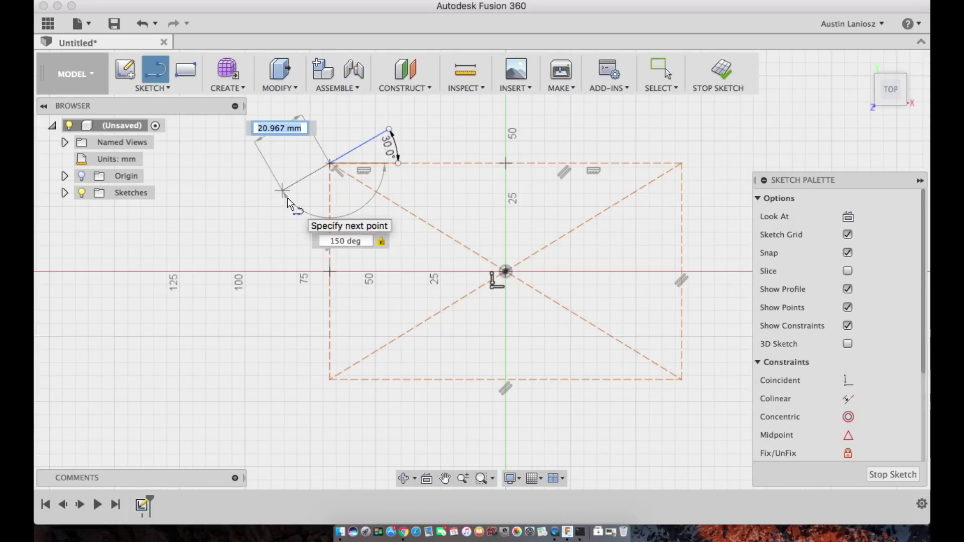
key(Return)
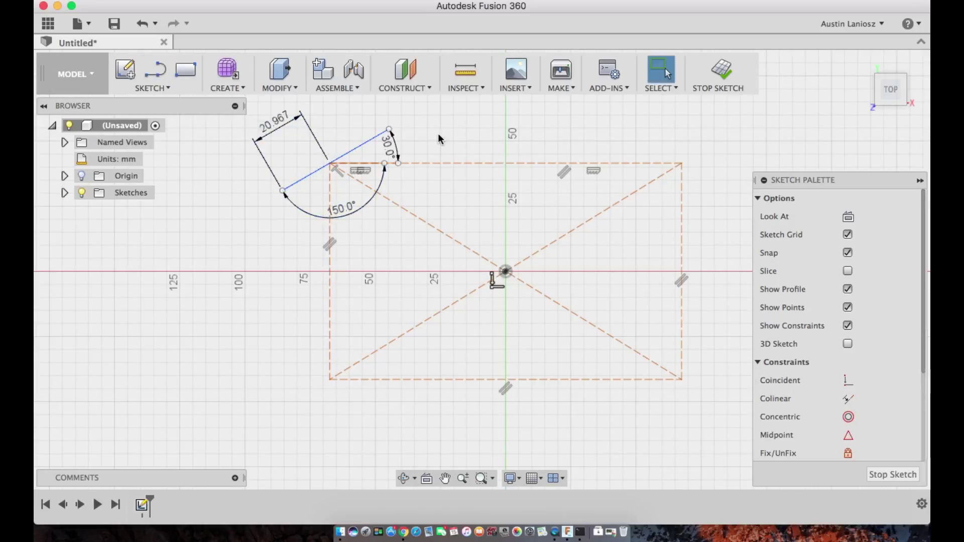
Draw a line about 13.5 mm straight up from the midpoint of the rectangle's top edge and a horizontal line about 20 mm rightward from its end.
click(155, 70)
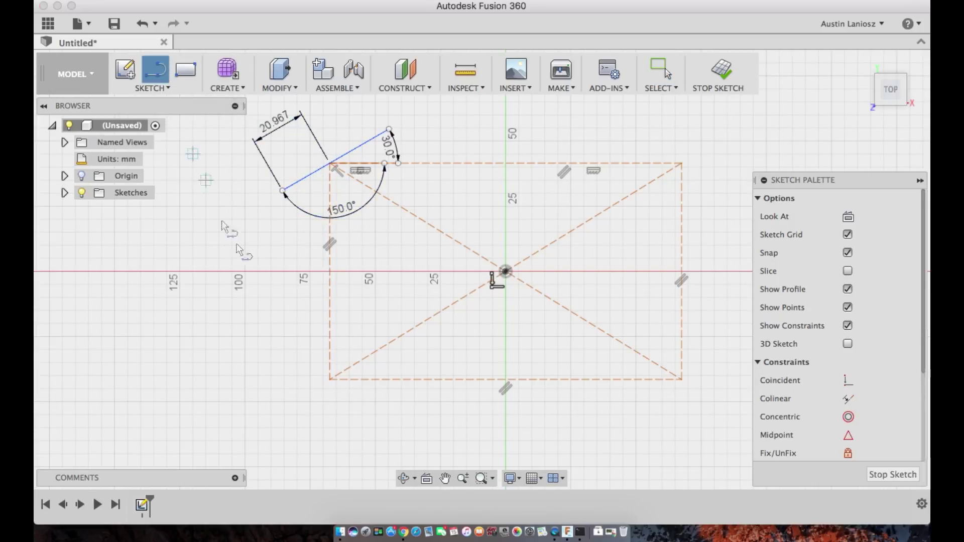
click(506, 163)
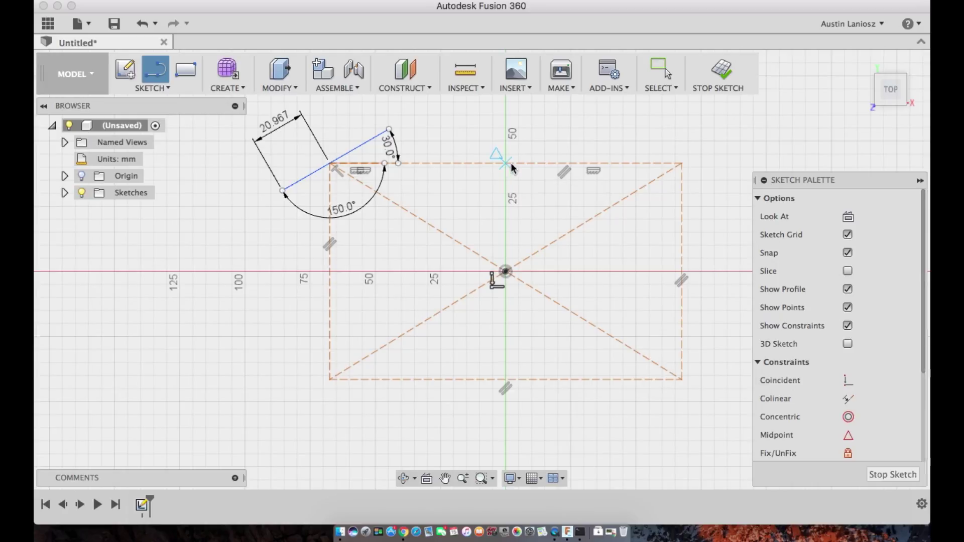
click(506, 130)
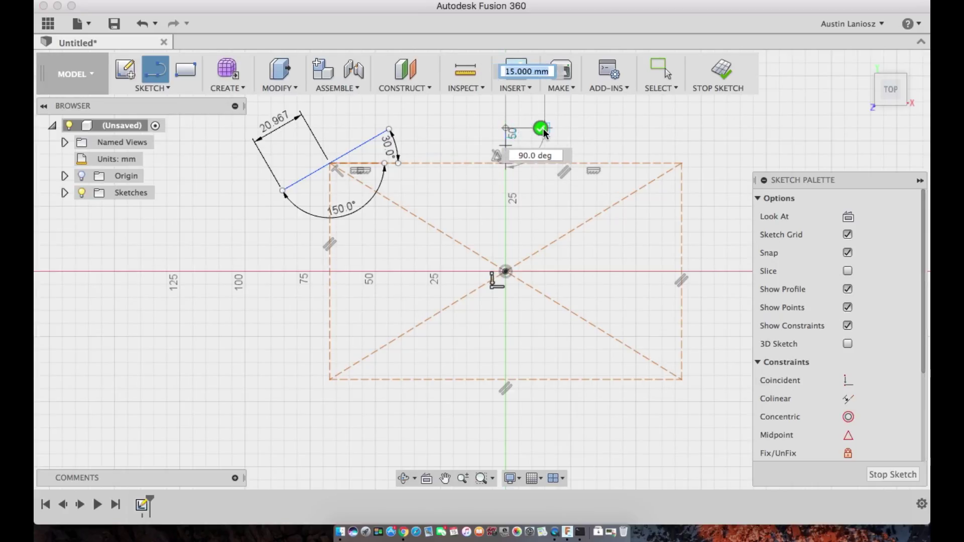
click(542, 129)
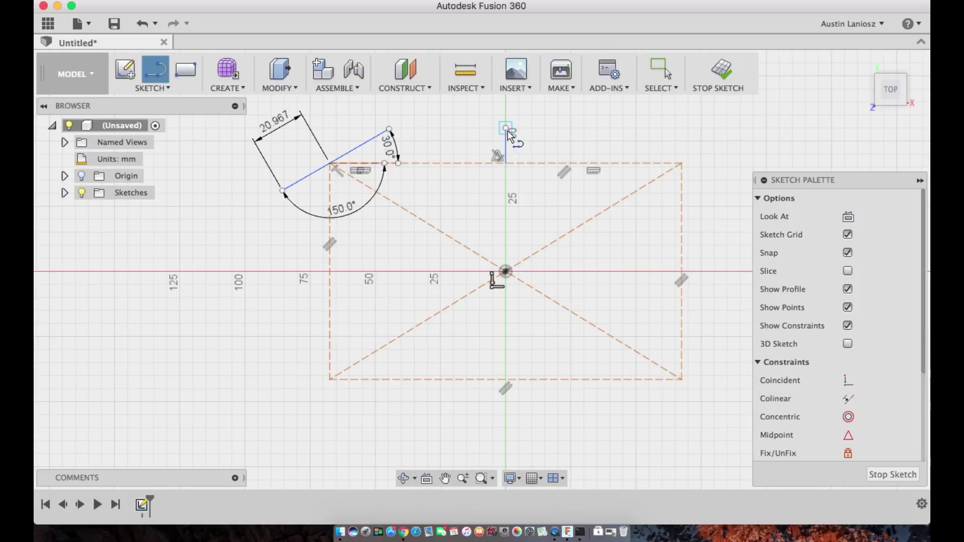
click(557, 128)
key(Escape)
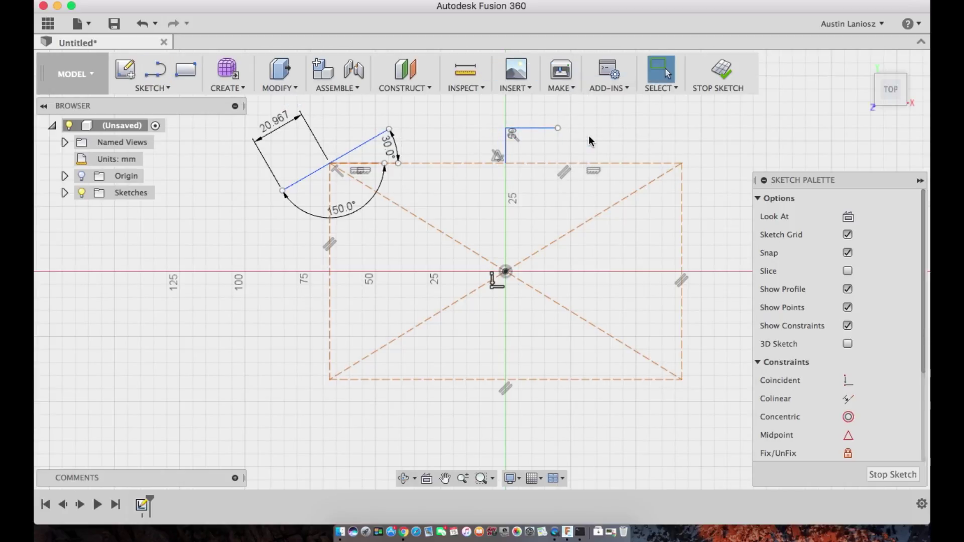
Convert the vertical and horizontal lines above the top edge and both angled corner lines to construction lines.
scroll(552, 195, up, 2)
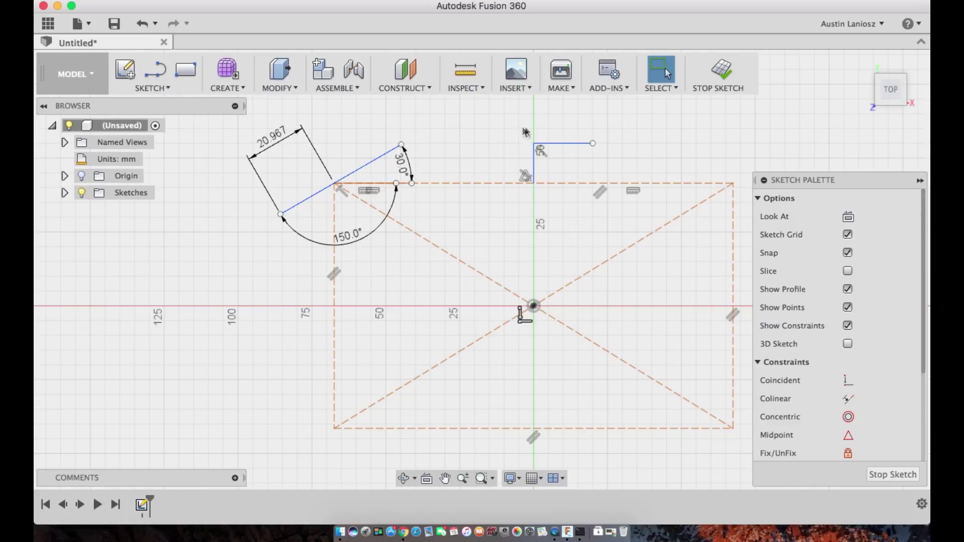
right_click(562, 143)
click(559, 245)
right_click(534, 163)
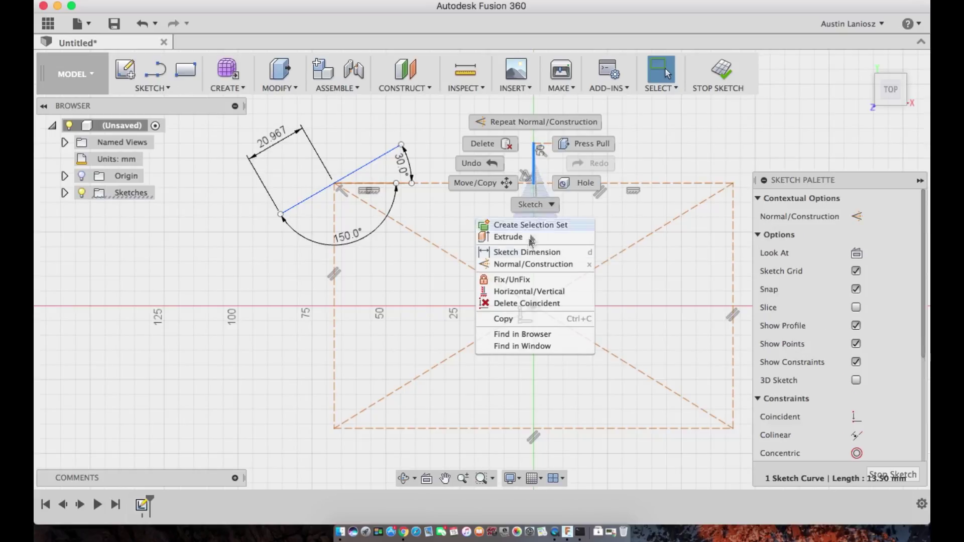
click(530, 265)
right_click(361, 168)
click(361, 267)
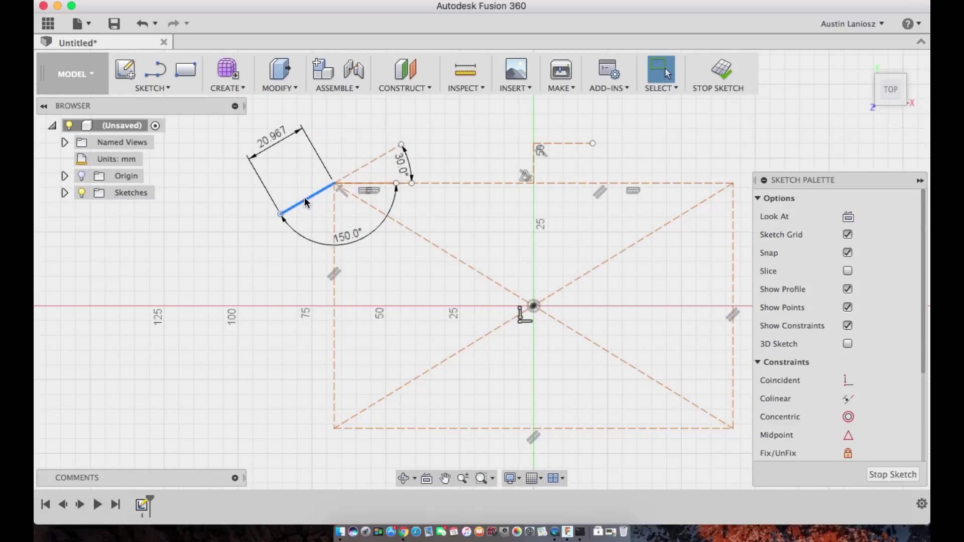
right_click(304, 199)
click(304, 300)
Draw a spline from the upper end of the vertical construction line to the rectangle's upper-left corner.
click(167, 89)
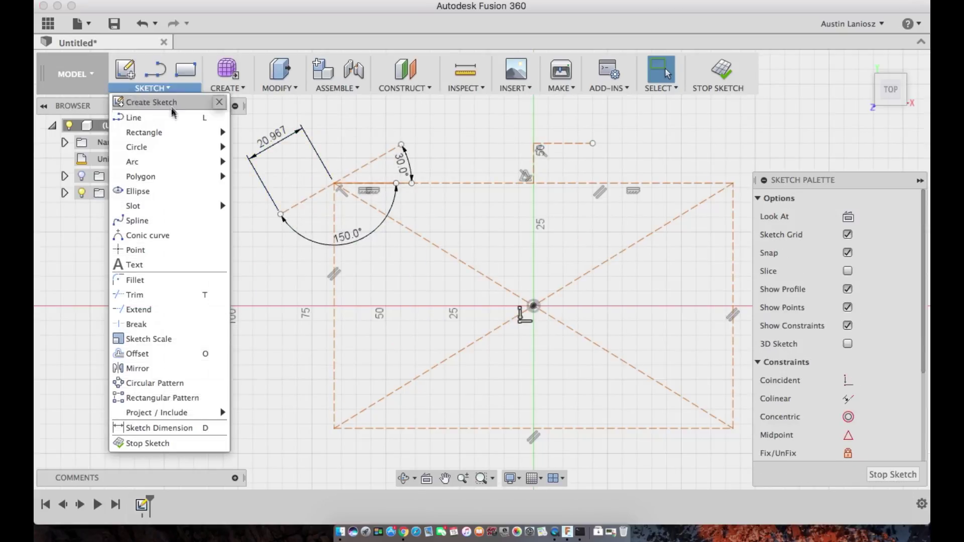
click(152, 221)
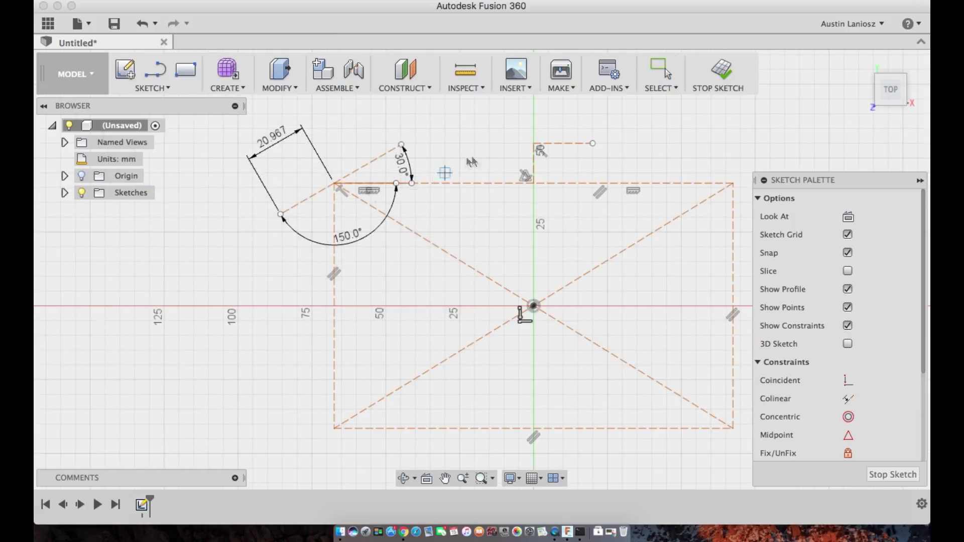
click(534, 144)
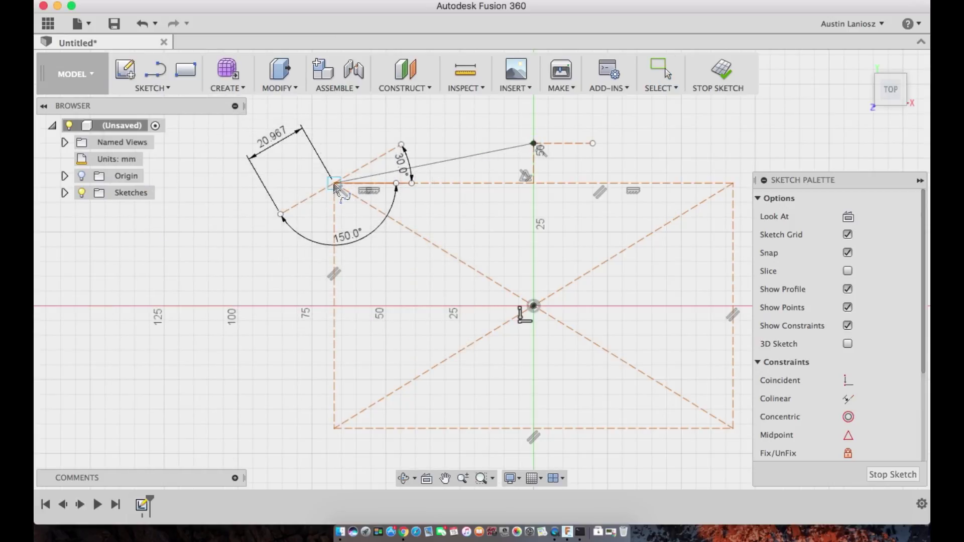
click(334, 183)
click(327, 149)
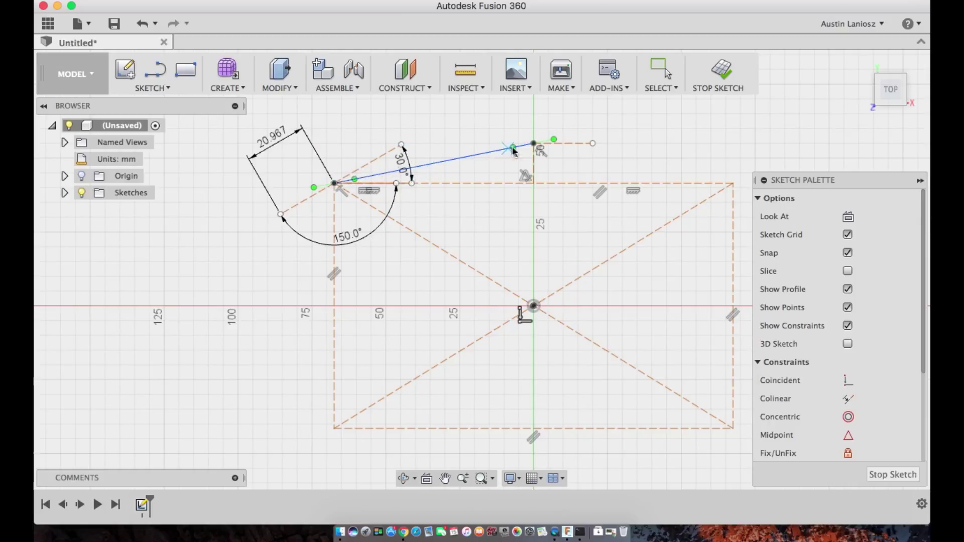
key(Escape)
Align the upper spline's tangent handles with the horizontal construction line's midpoint and the angled construction line at the corner.
click(554, 139)
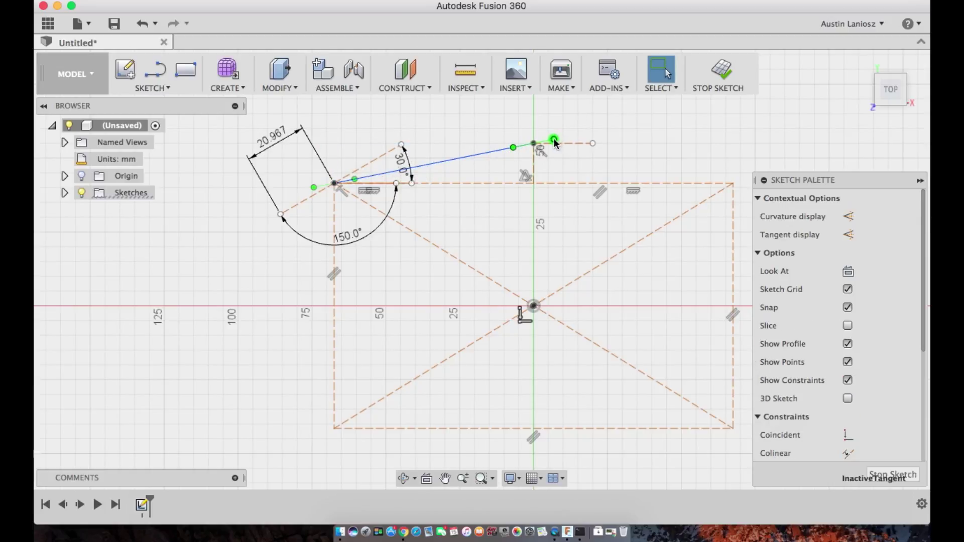
drag(554, 140, 570, 145)
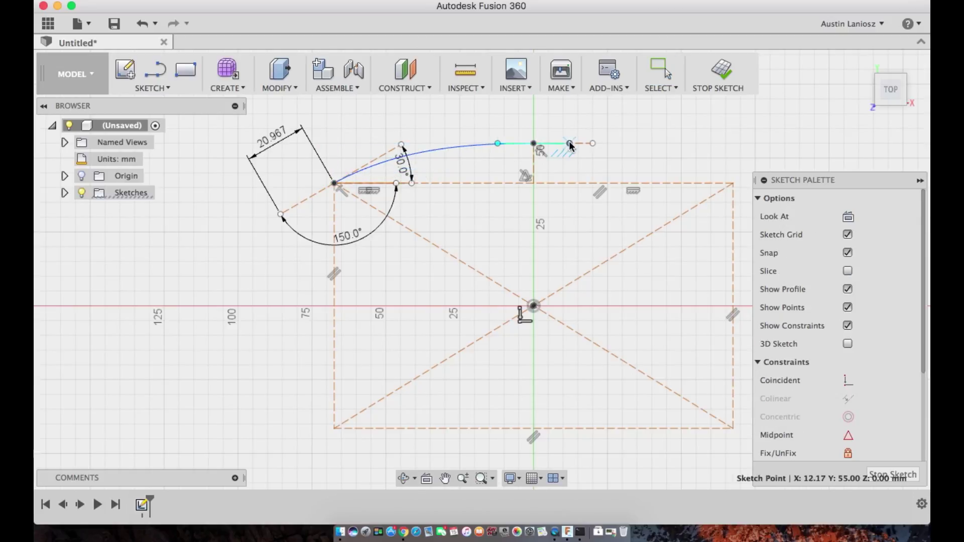
click(375, 172)
key(Escape)
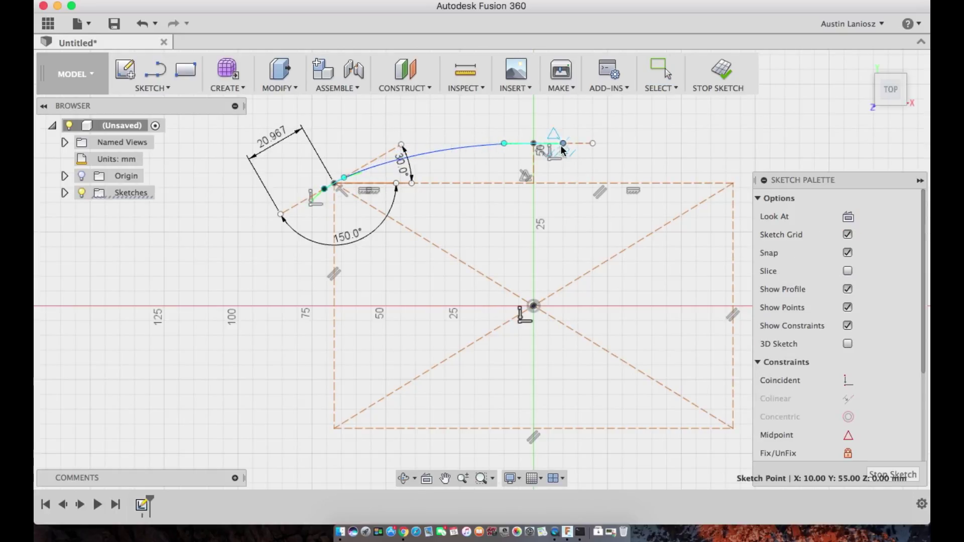
Draw a horizontal line outward from the left edge's midpoint with a 10 mm vertical line down from its end, and make both construction lines.
click(155, 69)
click(334, 305)
click(296, 306)
click(297, 335)
key(Escape)
right_click(297, 320)
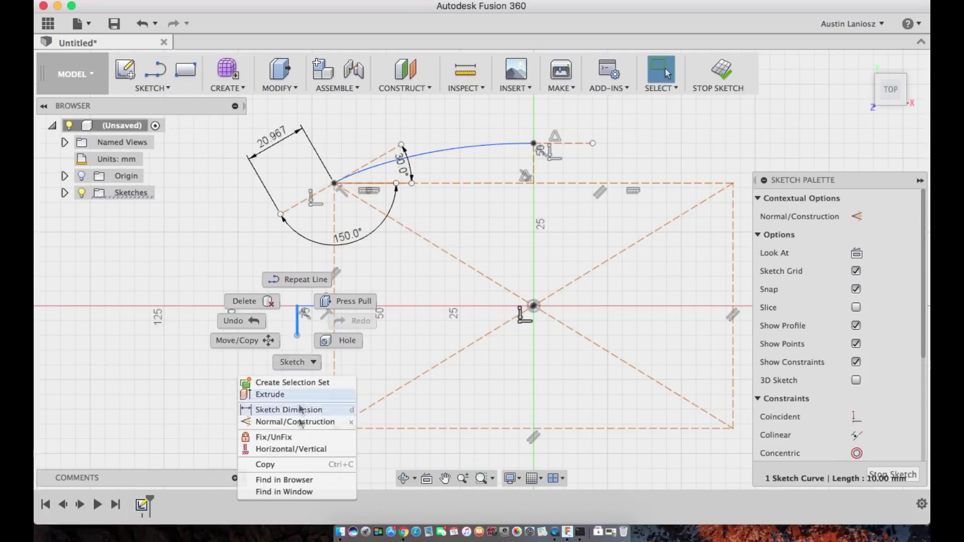
click(296, 421)
click(313, 305)
Draw a second spline from the outer end of the left horizontal construction line to the rectangle's upper-left corner.
click(152, 88)
mouse_move(169, 225)
click(281, 224)
click(297, 306)
click(334, 182)
key(Return)
Align the left spline's tangent handles with the angled and vertical construction lines and refine the upper spline's handle at the shared corner.
drag(340, 162, 354, 172)
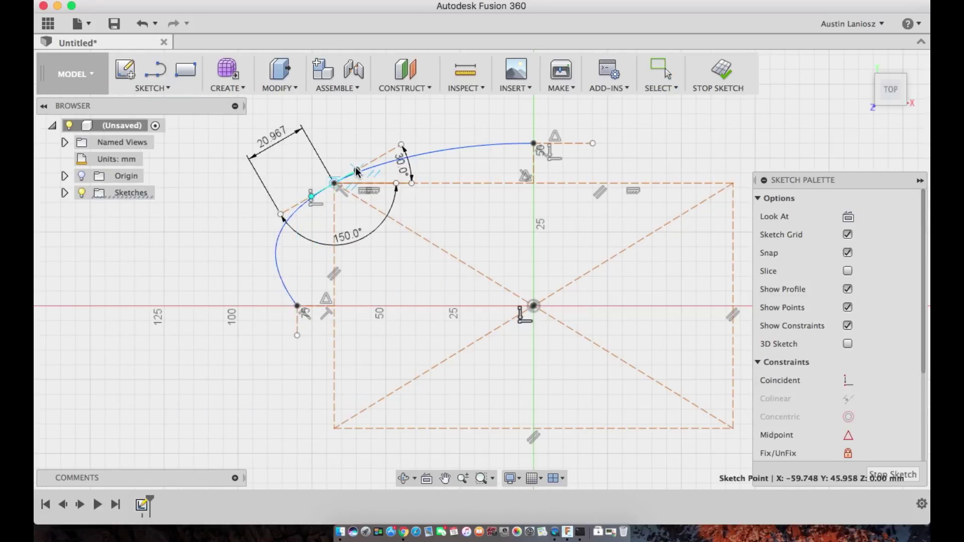
drag(291, 326, 297, 328)
scroll(300, 193, up, 3)
drag(401, 152, 379, 165)
scroll(375, 166, up, 5)
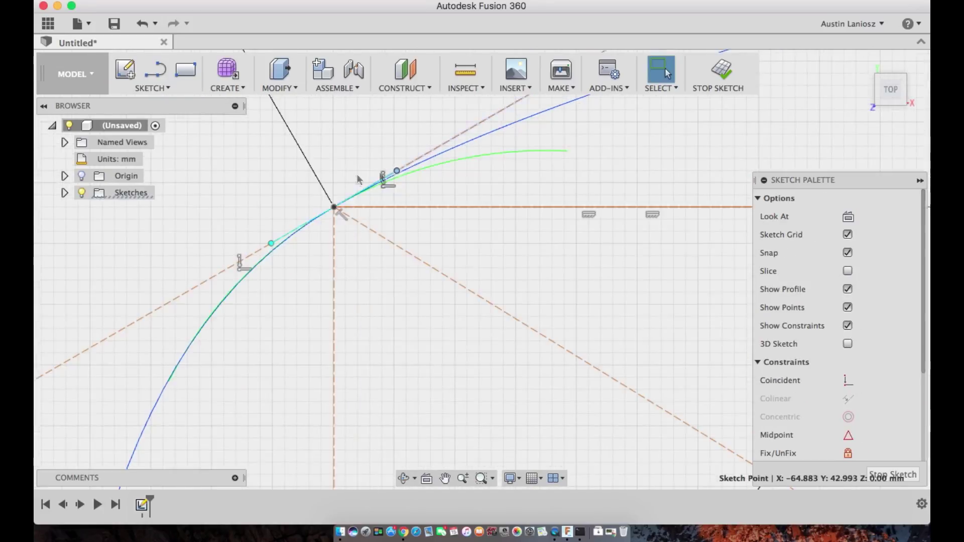
scroll(354, 174, down, 6)
click(246, 220)
scroll(315, 314, up, 3)
Dimension the left horizontal construction line to 15 mm.
click(466, 88)
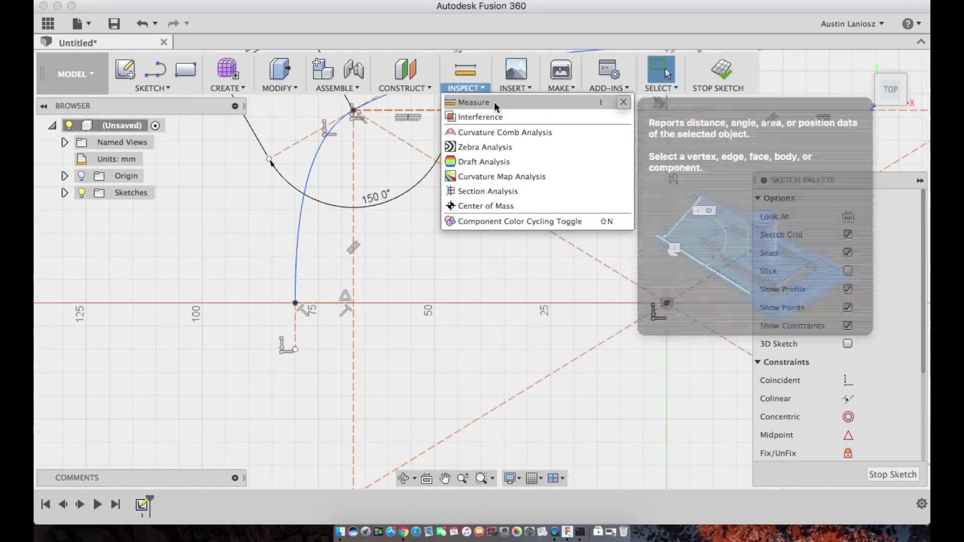
mouse_move(152, 88)
click(161, 430)
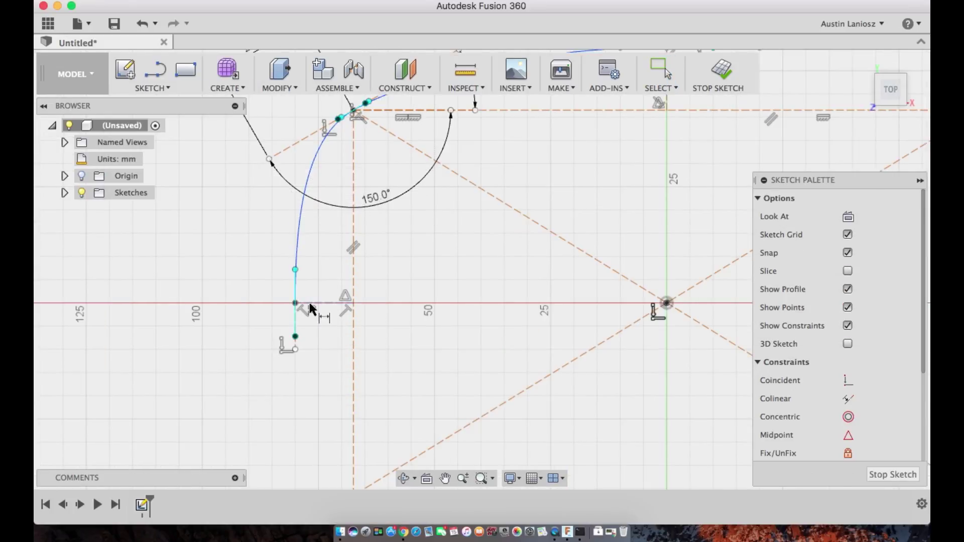
click(309, 304)
click(323, 375)
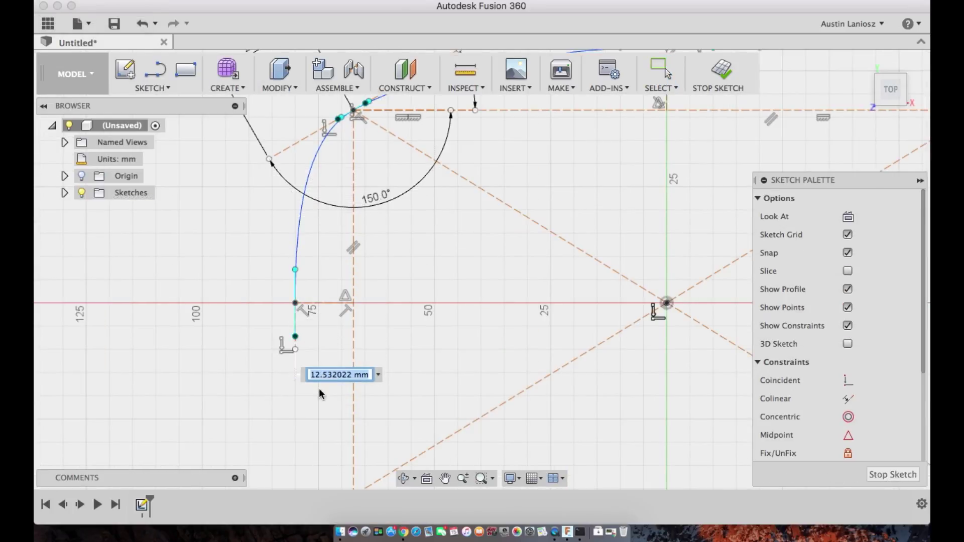
text(15)
key(Return)
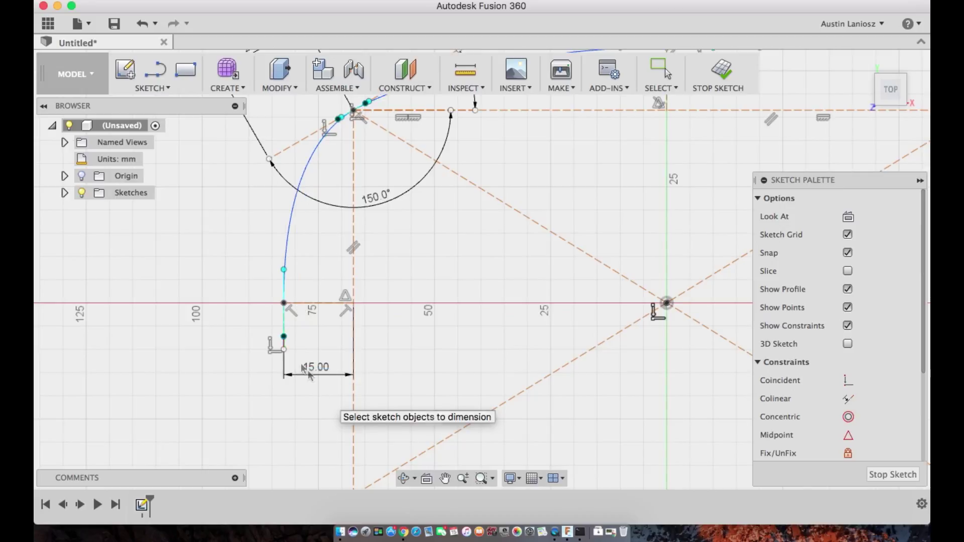
scroll(430, 362, down, 3)
scroll(437, 251, up, 4)
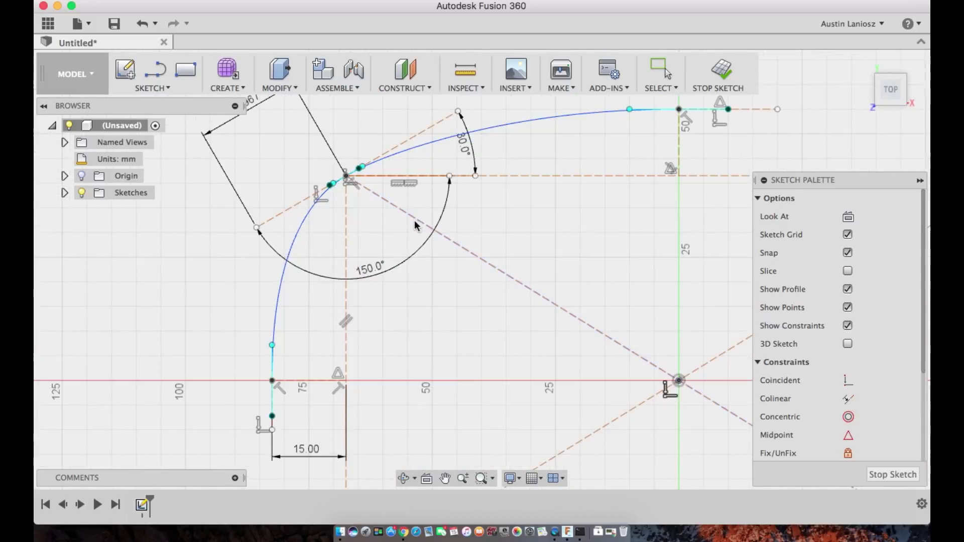
key(Escape)
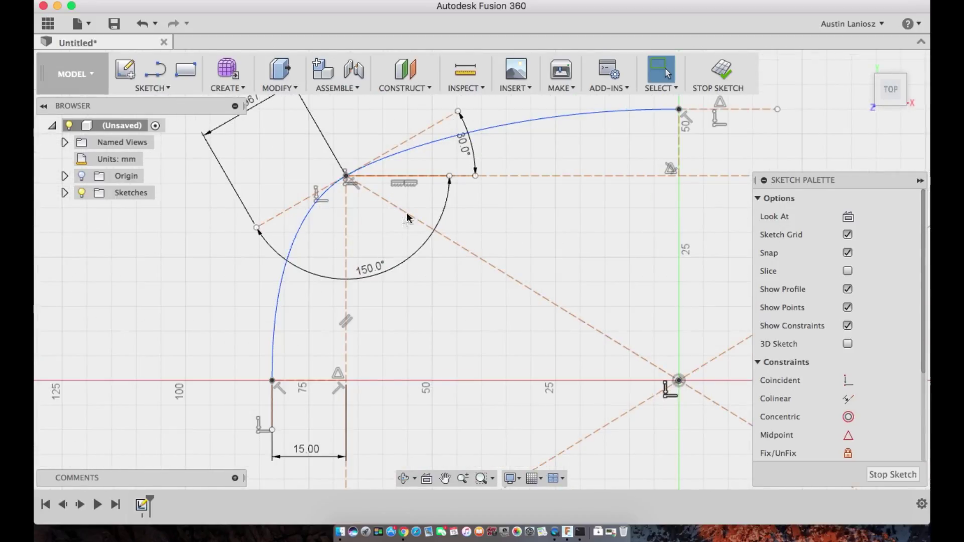
Refine the left spline's curvature by adjusting its tangent handles, placing the lower handle 4 mm below the spline's lower endpoint.
scroll(332, 197, up, 2)
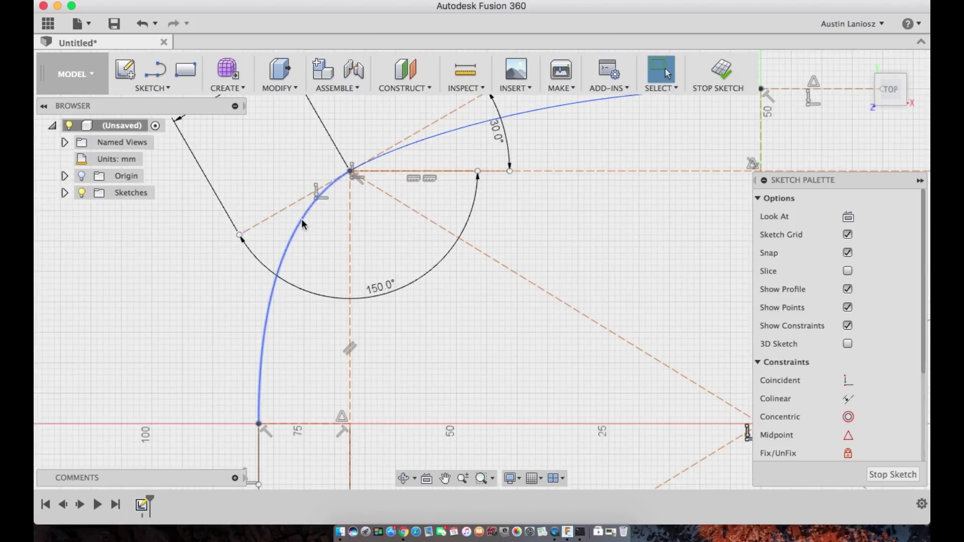
click(323, 210)
click(185, 248)
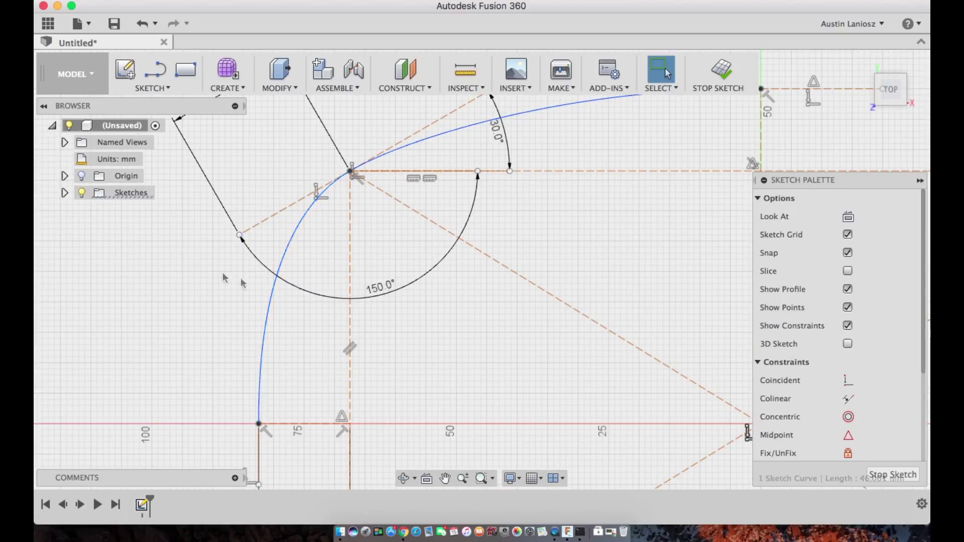
click(305, 213)
scroll(367, 155, up, 3)
drag(372, 165, 417, 179)
scroll(406, 172, down, 4)
key(super+z)
click(332, 235)
click(357, 330)
click(305, 383)
scroll(379, 157, up, 3)
scroll(249, 192, down, 4)
scroll(213, 347, up, 6)
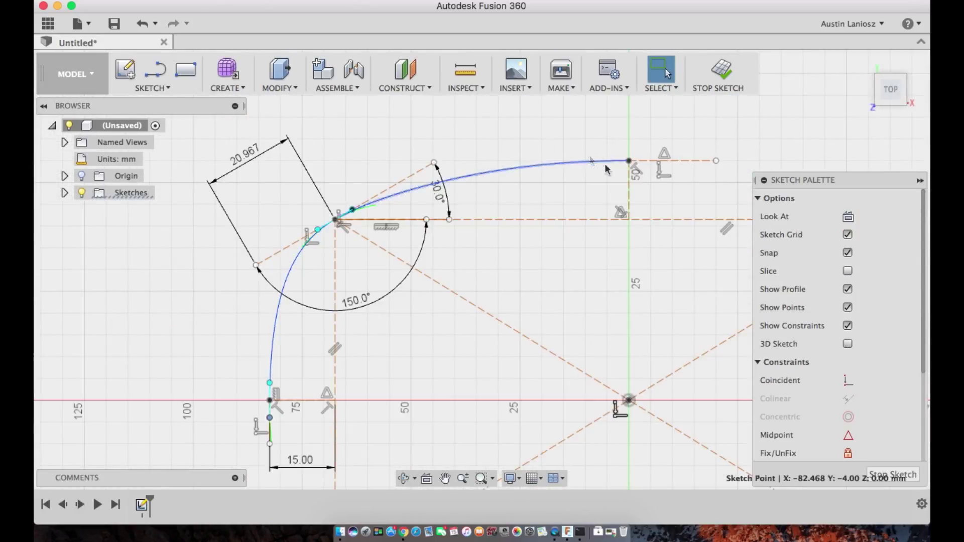
Dimension the vertical construction line above the rectangle's top edge to 12 mm.
click(152, 88)
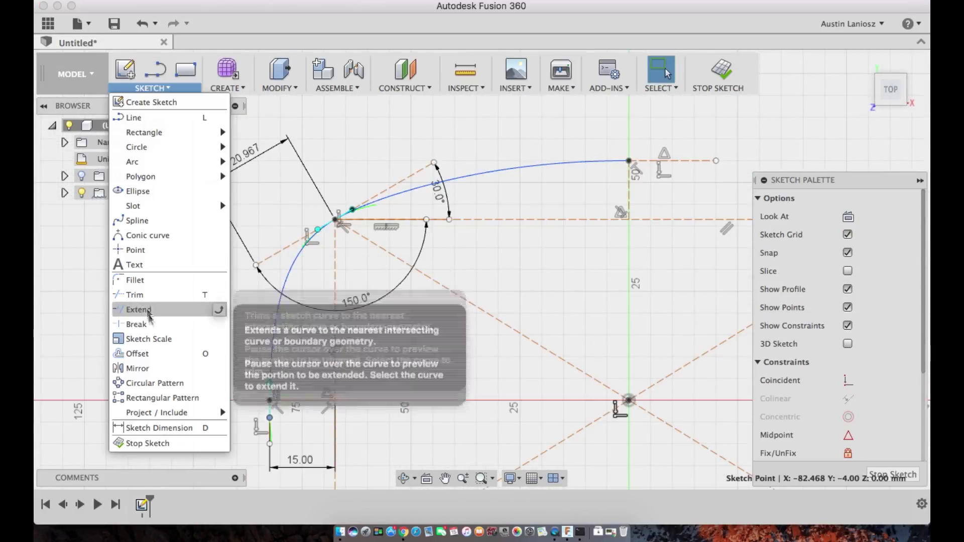
click(158, 428)
click(629, 189)
key(Escape)
click(629, 189)
click(152, 88)
click(158, 428)
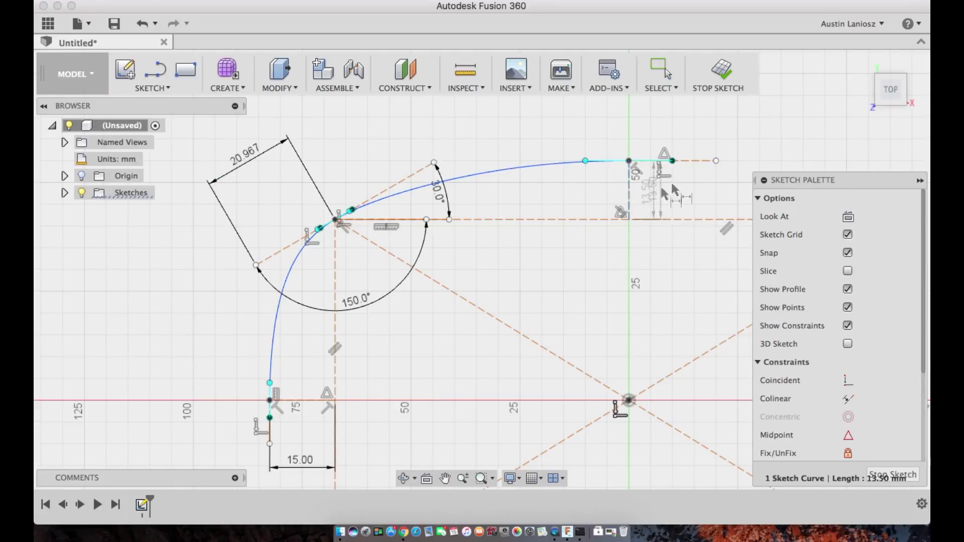
click(672, 191)
text(12)
key(Return)
scroll(673, 190, down, 1)
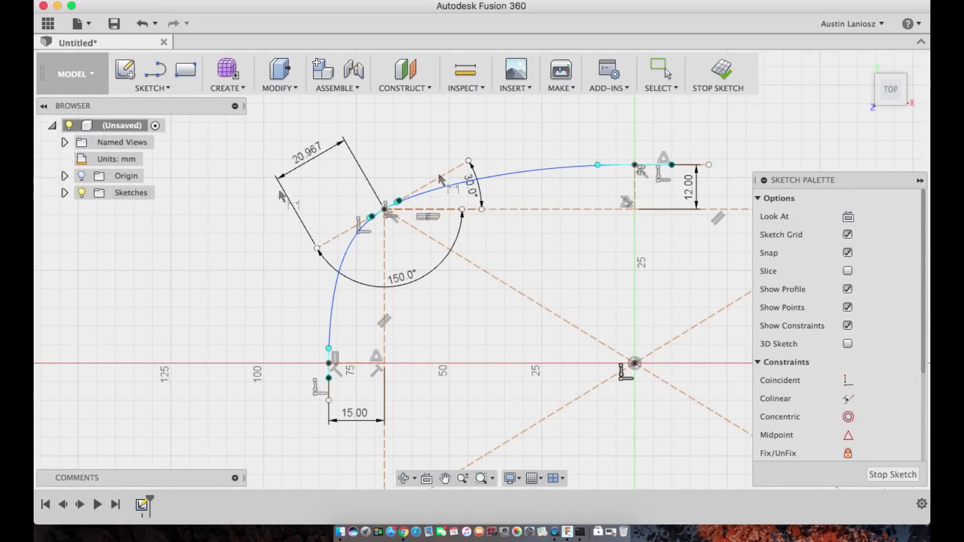
Close the quarter profile with straight lines from the origin to the free ends of both splines, and finish the sketch.
click(635, 363)
click(328, 362)
click(721, 71)
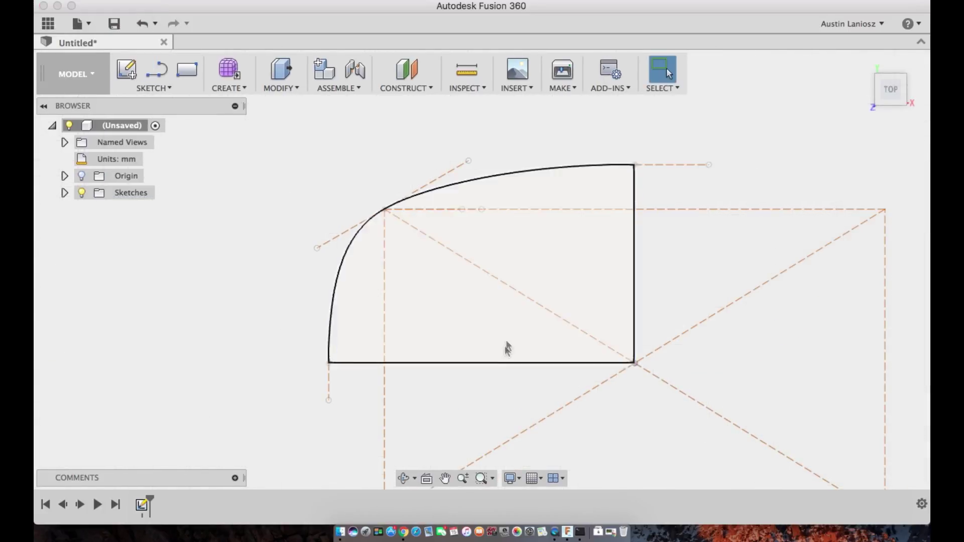
Create a construction plane offset 30 mm above the XY plane.
mouse_move(493, 390)
shift+middle_down()
mouse_move(507, 293)
mouse_move(573, 267)
mouse_move(614, 309)
mouse_move(546, 282)
mouse_move(490, 307)
mouse_move(494, 341)
mouse_move(529, 307)
mouse_move(528, 335)
shift+middle_up()
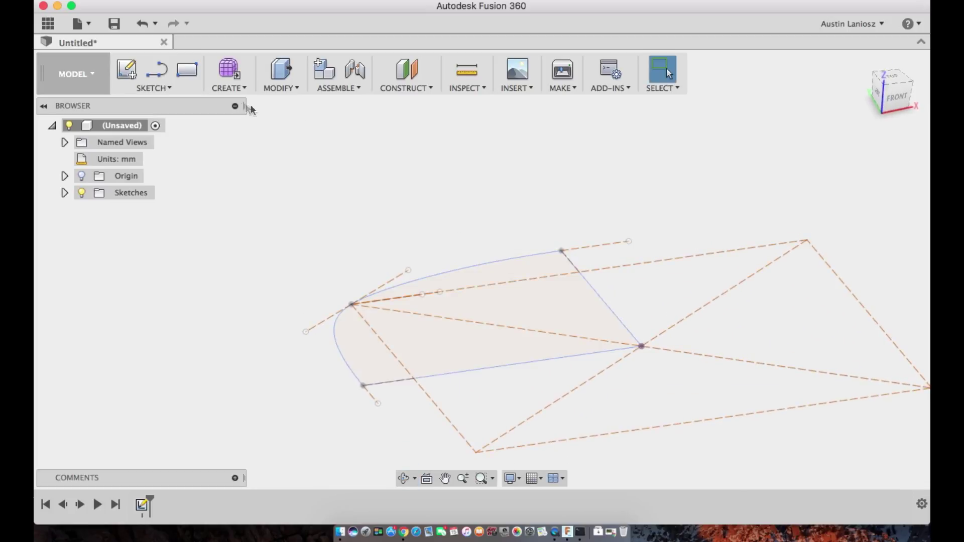
click(410, 89)
click(416, 102)
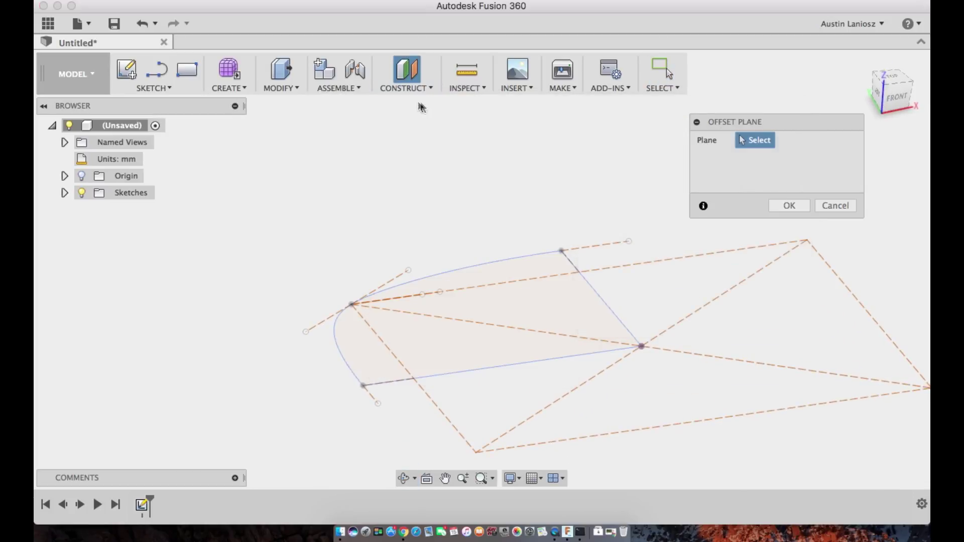
click(65, 175)
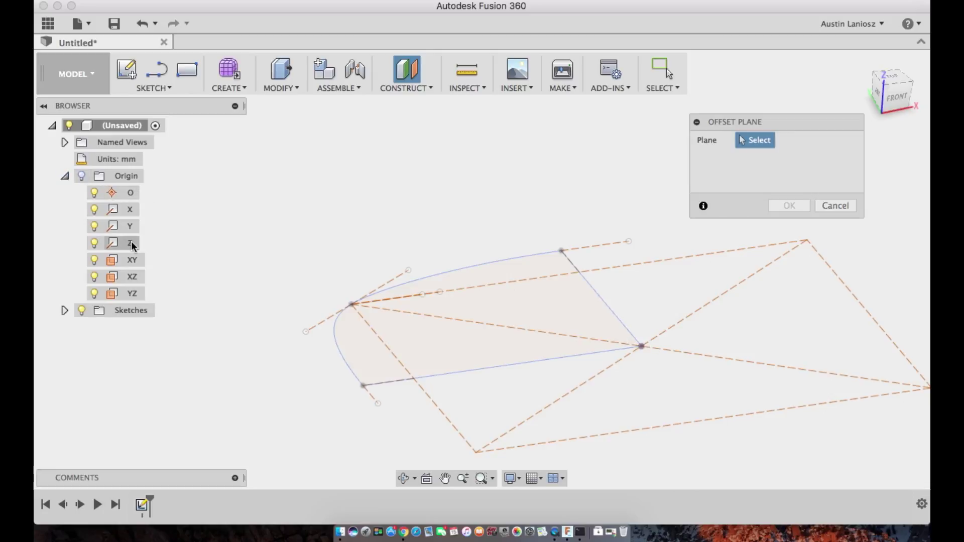
click(132, 260)
drag(641, 329, 659, 234)
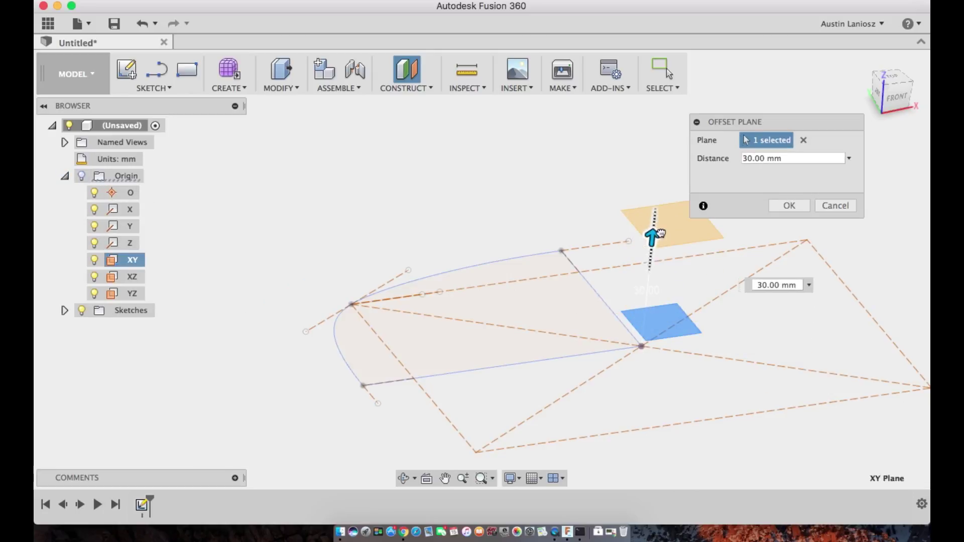
click(789, 205)
Sketch on the offset plane a short horizontal guide line about 70 mm above the origin and a vertical one 100 mm left of it.
click(125, 70)
click(668, 223)
click(156, 71)
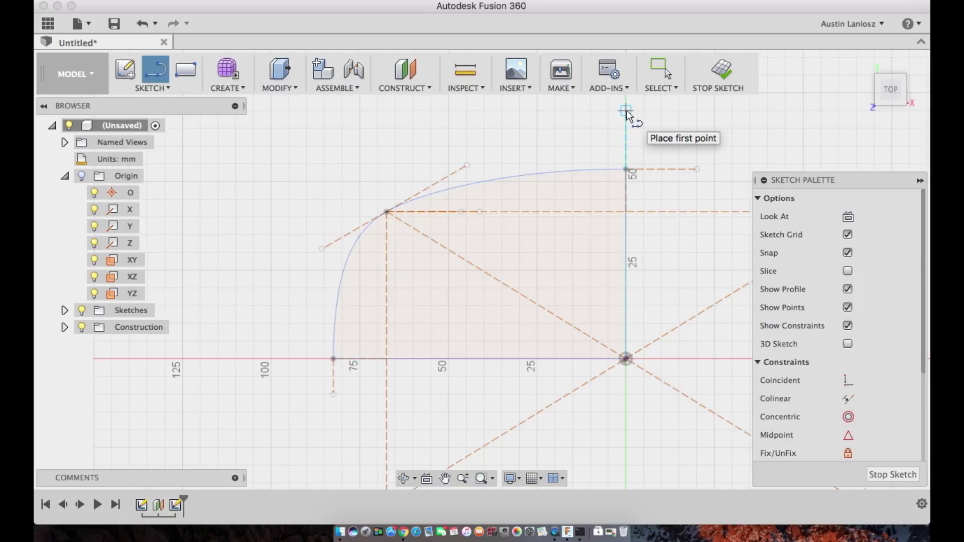
click(625, 110)
click(697, 110)
key(Escape)
click(156, 71)
click(272, 359)
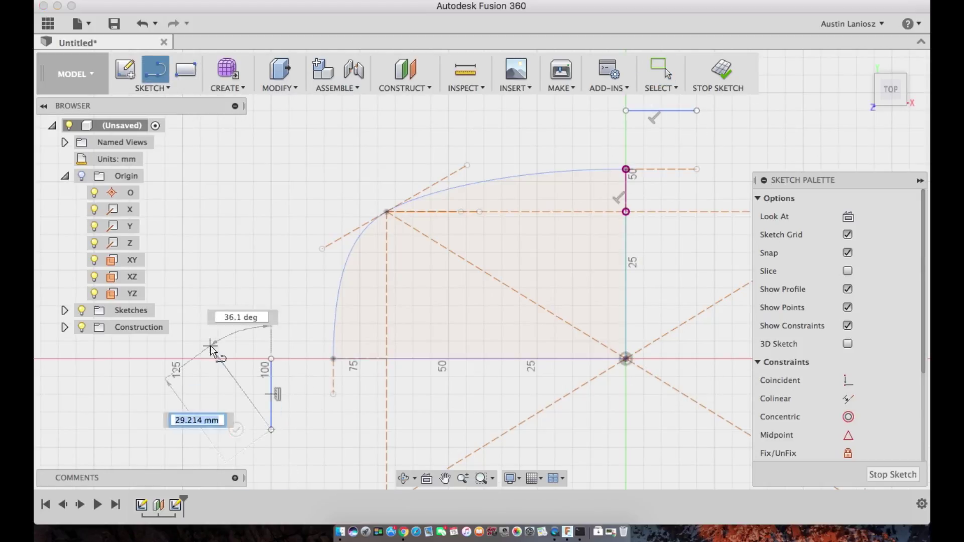
click(271, 429)
key(Escape)
Connect both guide lines with a spline, align its tangent handles to them with the lower handle at Y 20 mm, and finish the sketch.
key(Return)
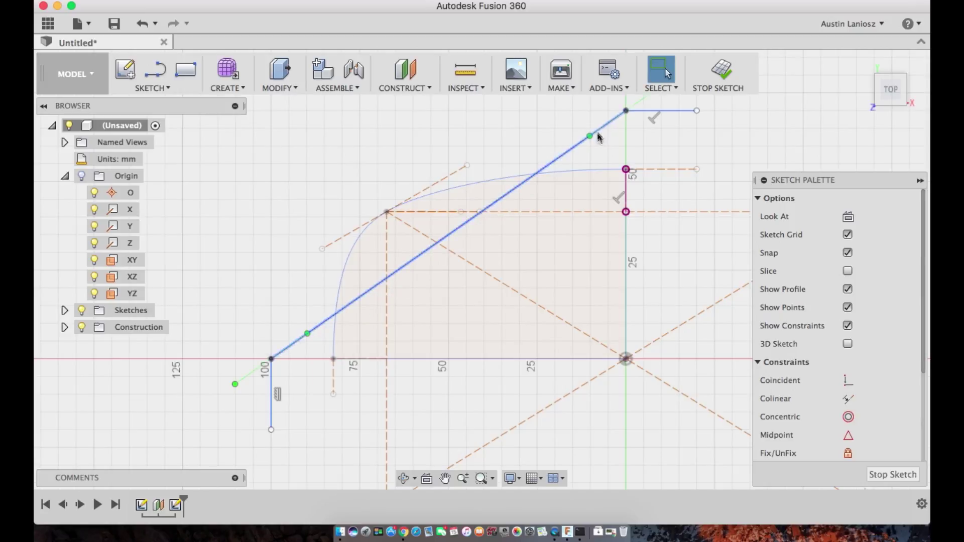
scroll(617, 197, down, 2)
drag(648, 121, 661, 138)
drag(354, 335, 381, 332)
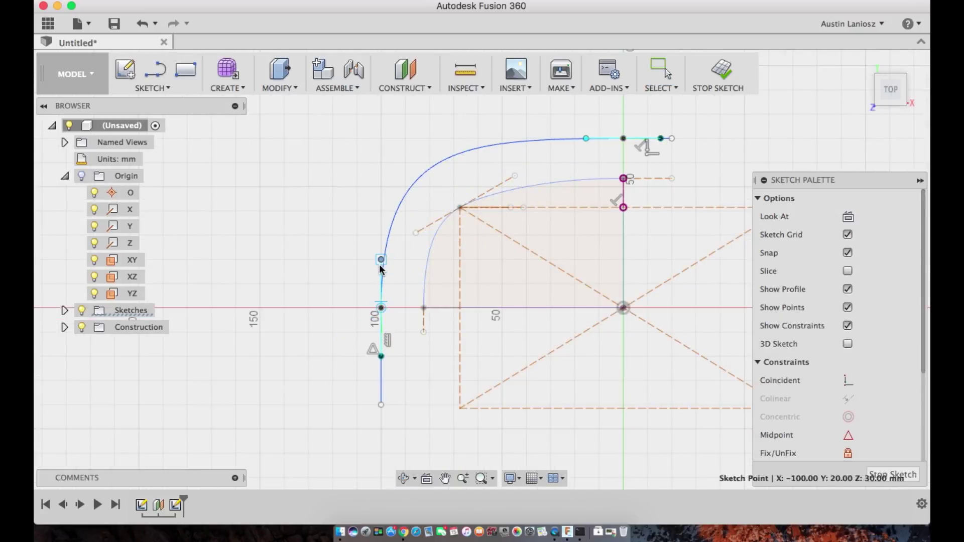
scroll(499, 159, up, 3)
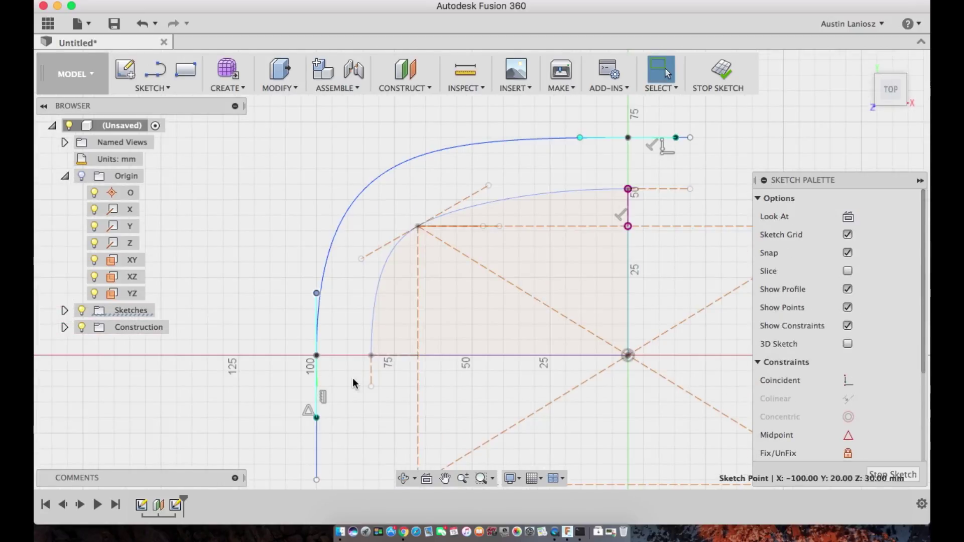
click(722, 73)
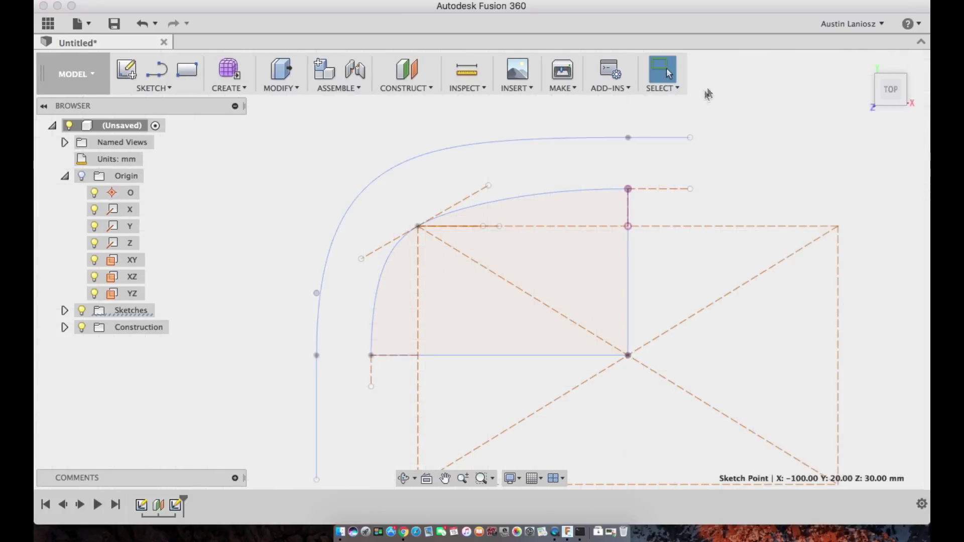
Sketch on the XZ plane a construction line about 13.2 mm long, slanting up and outward from the upper spline's left end.
mouse_move(359, 323)
shift+middle_down()
mouse_move(361, 249)
mouse_move(408, 209)
mouse_move(482, 221)
mouse_move(486, 267)
mouse_move(486, 230)
mouse_move(408, 211)
mouse_move(375, 263)
shift+middle_up()
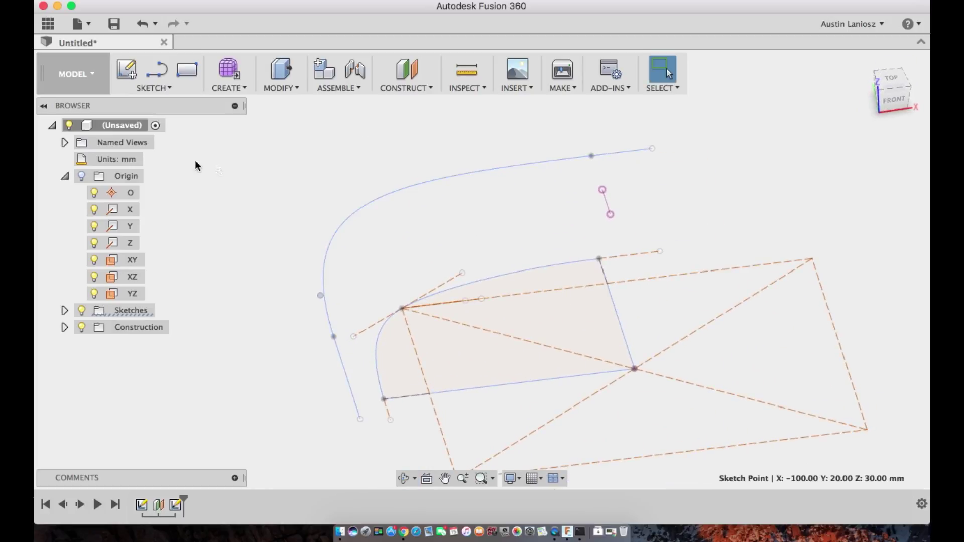
click(126, 70)
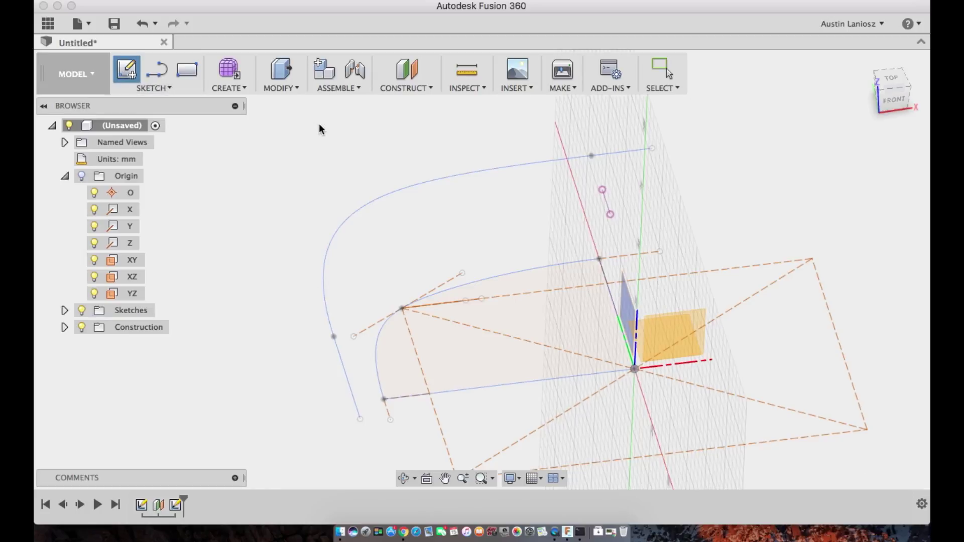
click(697, 321)
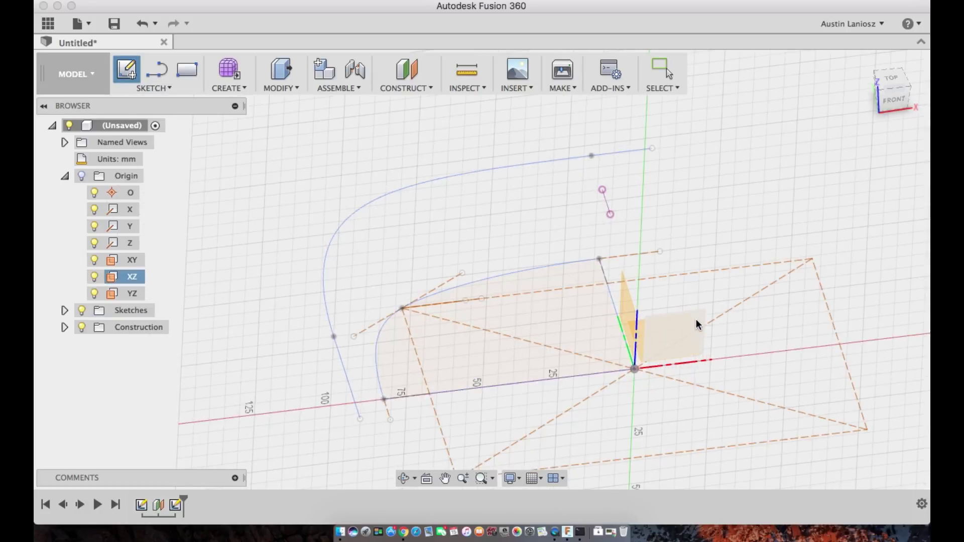
scroll(329, 304, up, 5)
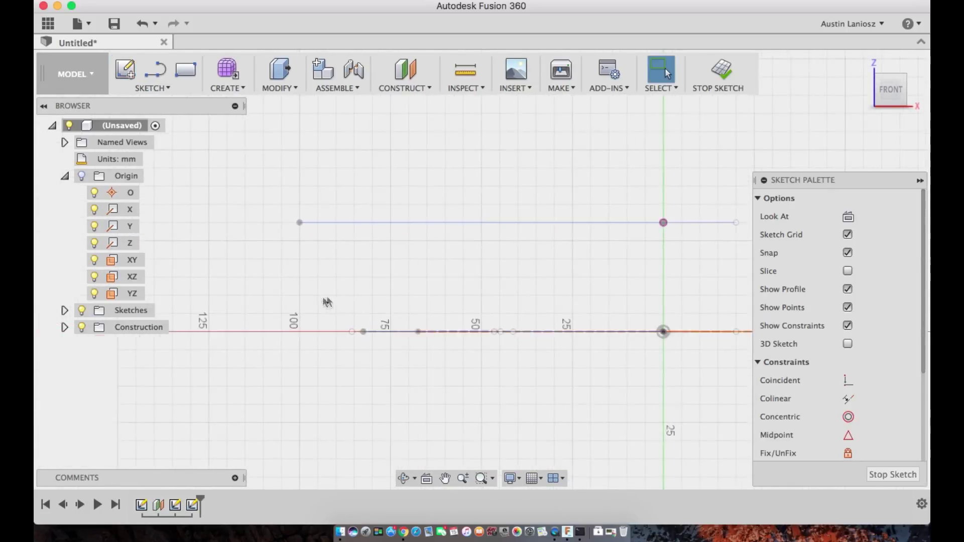
click(157, 76)
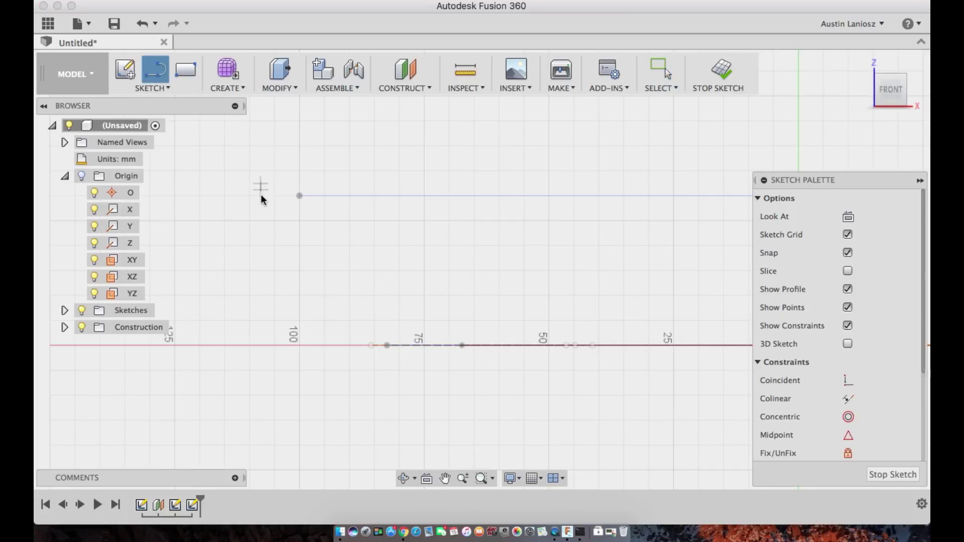
mouse_move(456, 169)
shift+middle_down()
mouse_move(439, 168)
mouse_move(436, 182)
shift+middle_up()
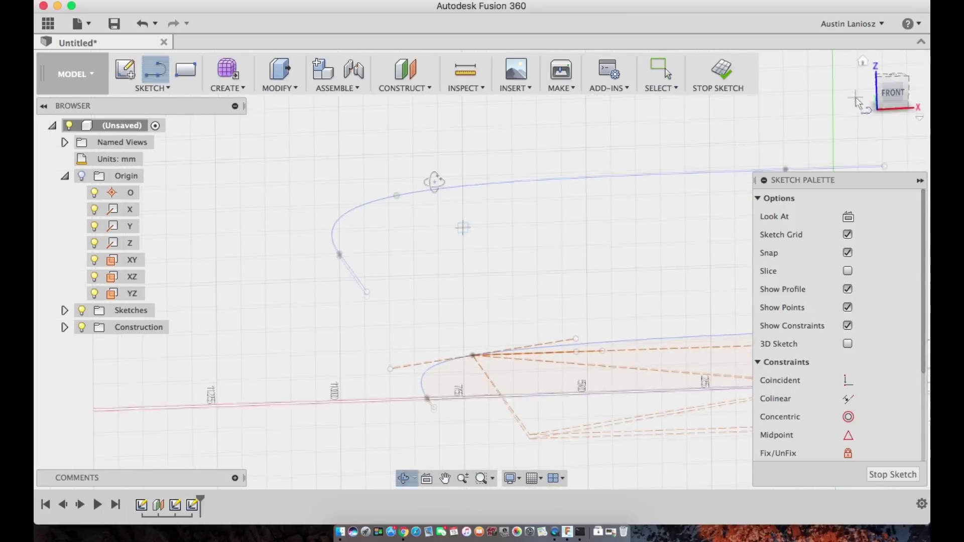
click(891, 94)
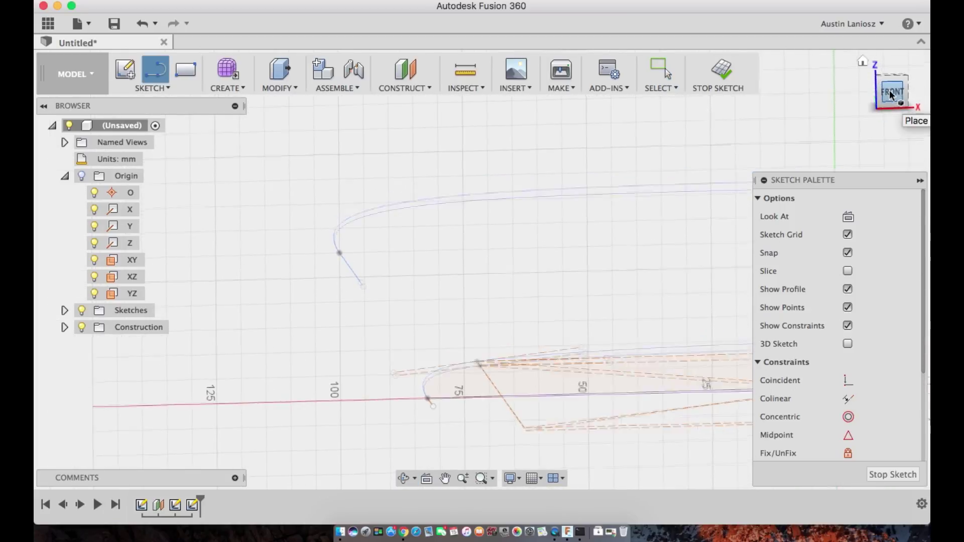
click(341, 252)
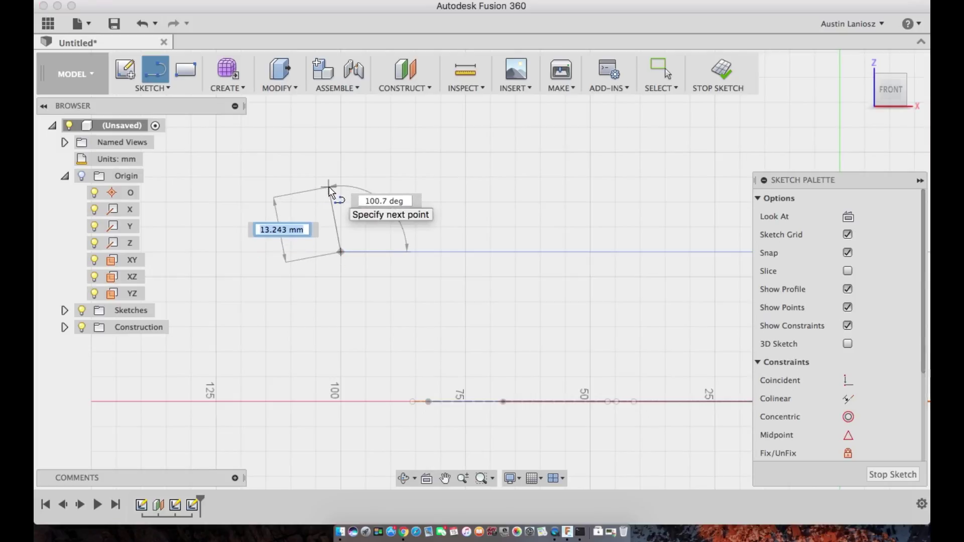
click(329, 190)
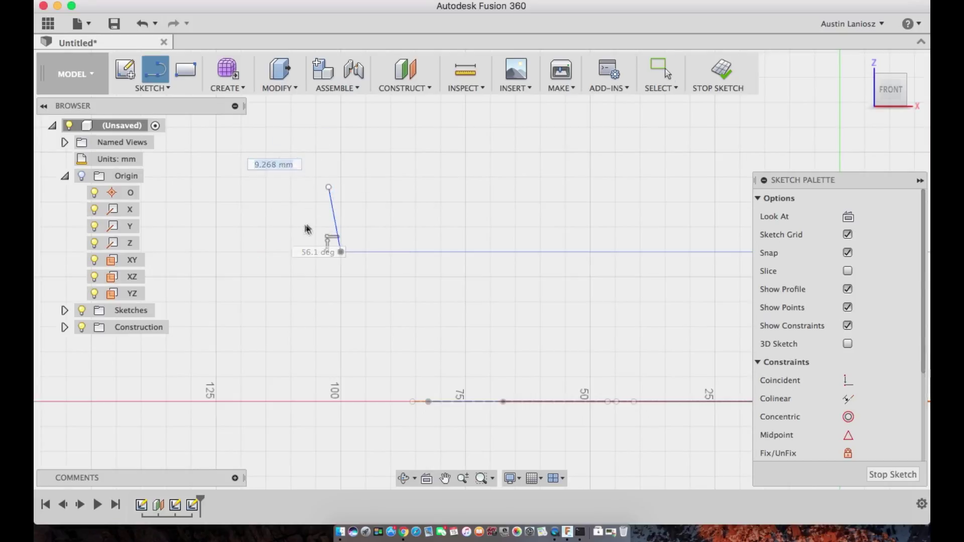
key(Escape)
right_click(331, 210)
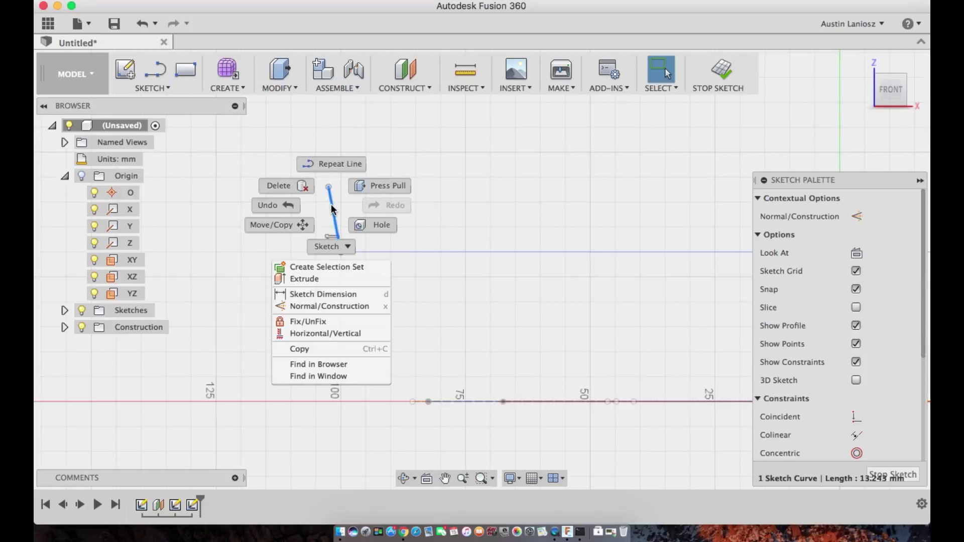
click(321, 305)
Draw a horizontal construction line about 12.5 mm long outward from the base profile's left corner.
middle_drag(249, 171, 211, 135)
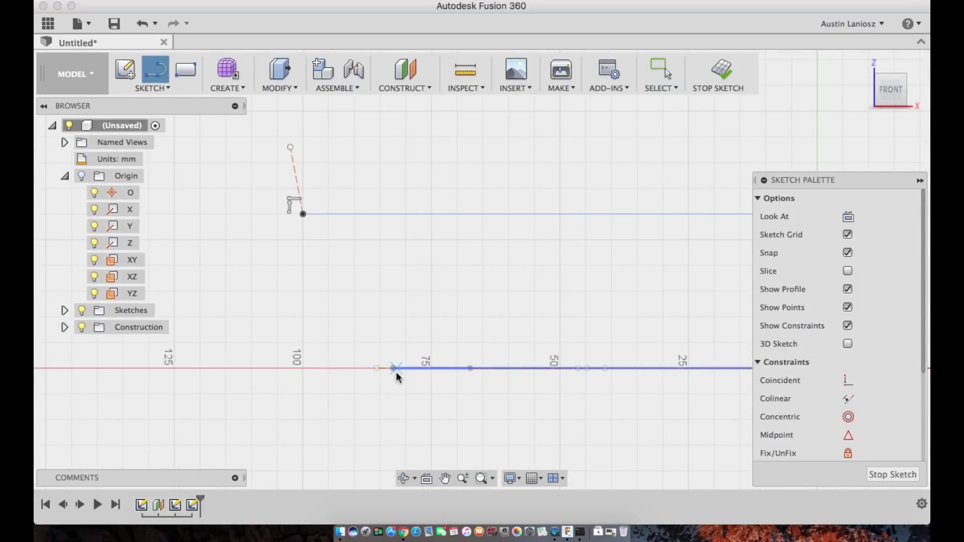
mouse_move(394, 347)
shift+middle_down()
mouse_move(387, 338)
mouse_move(394, 343)
shift+middle_up()
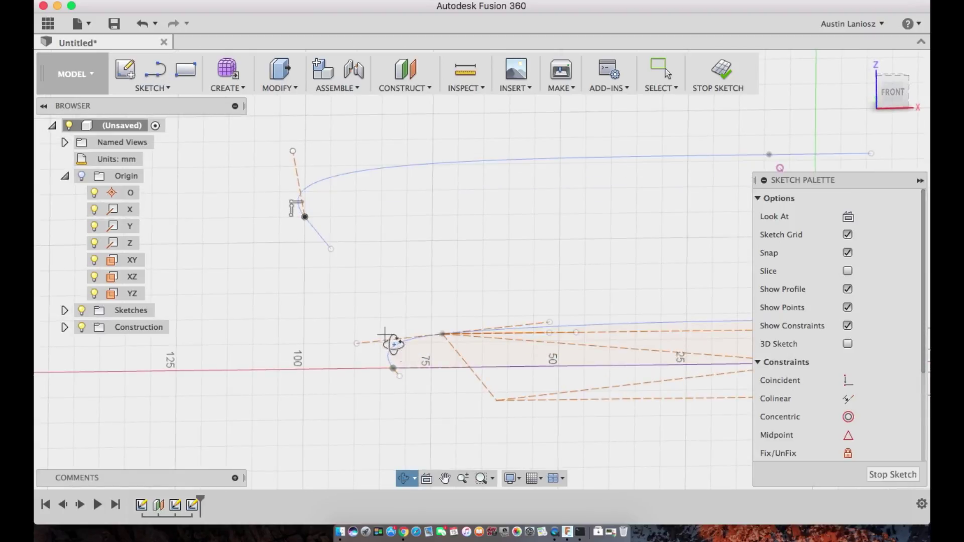
click(393, 369)
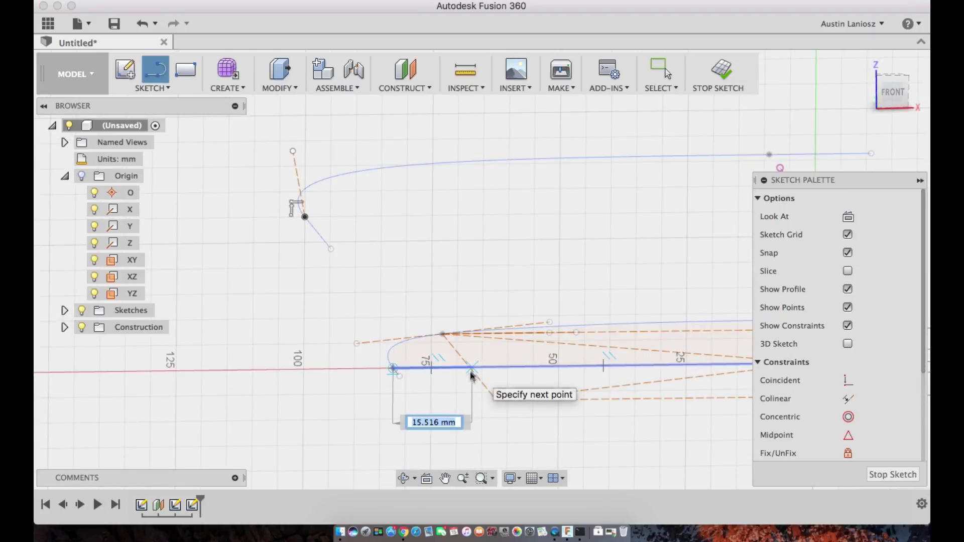
click(328, 369)
key(Escape)
right_click(350, 368)
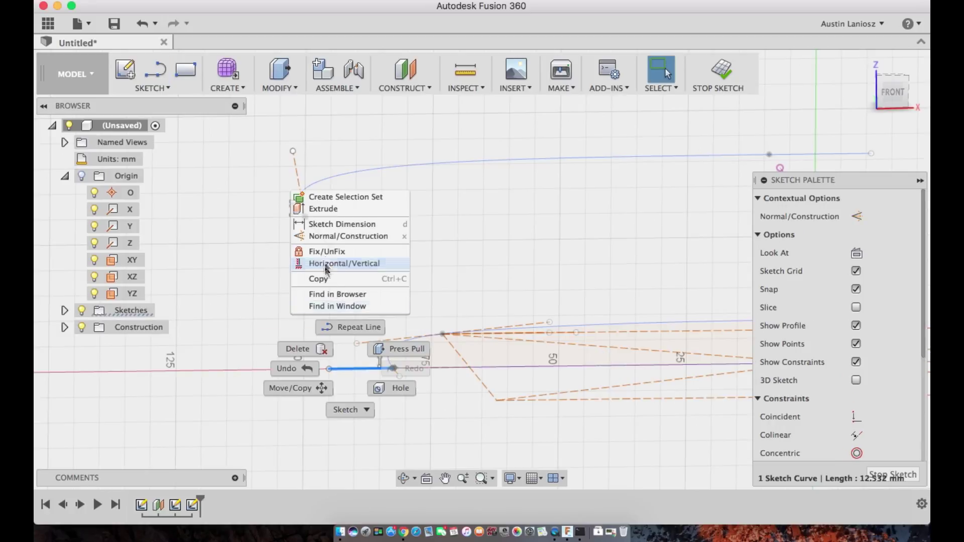
click(327, 264)
Draw a spline from the base profile's left corner to the upper spline's left end, aligning its upper tangent handle with the slanted construction line.
click(149, 88)
click(201, 250)
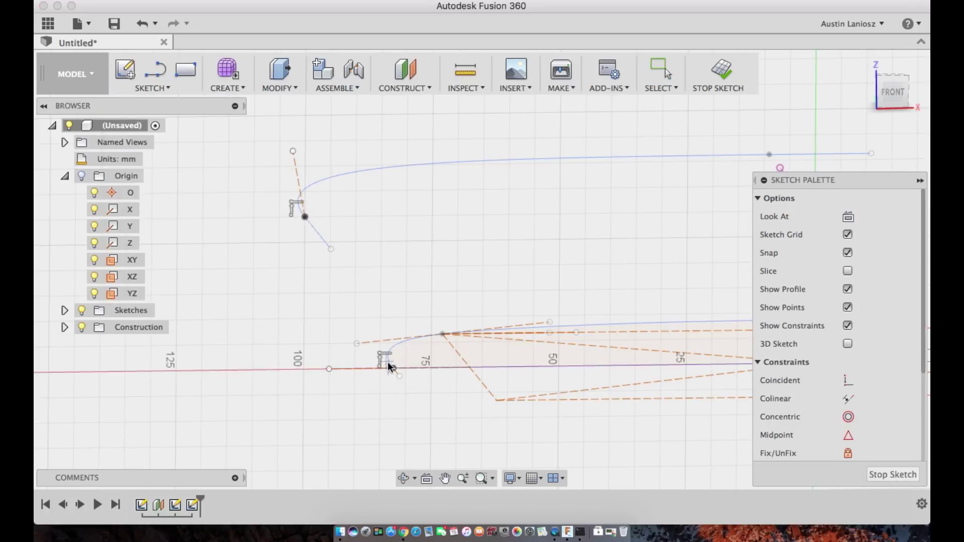
click(393, 368)
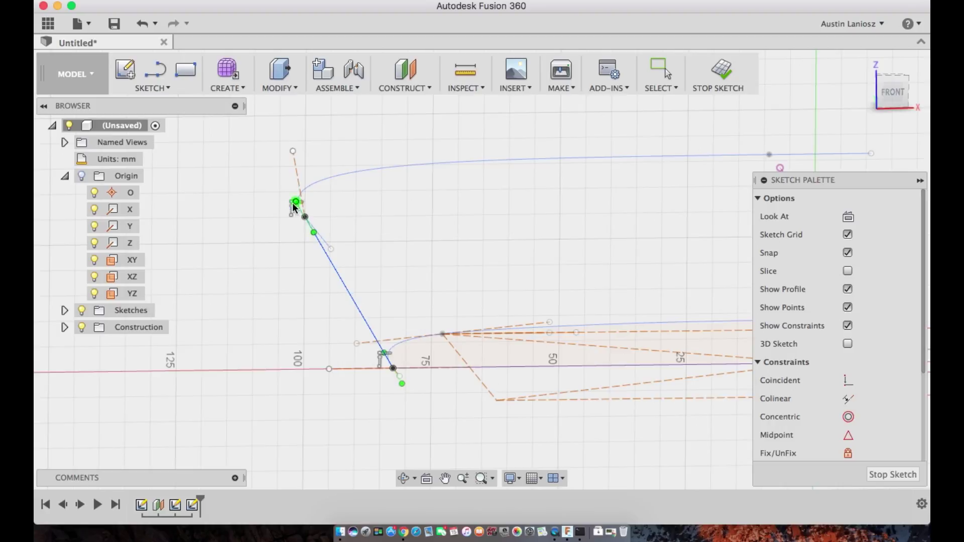
drag(295, 207, 299, 180)
Align the side spline's lower tangent handle with the horizontal construction line at X -85 mm, and finish the sketch.
click(392, 368)
scroll(387, 366, up, 5)
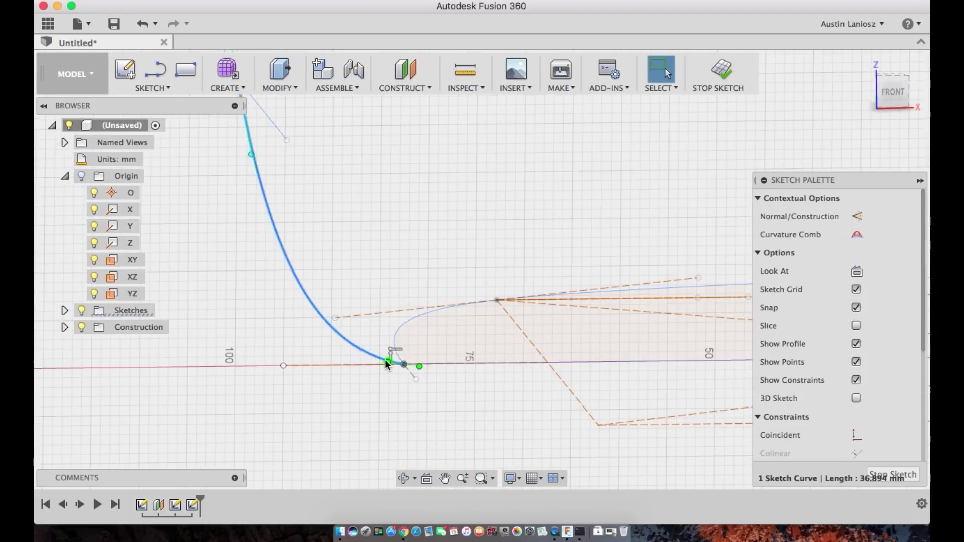
scroll(383, 372, up, 3)
scroll(484, 362, down, 4)
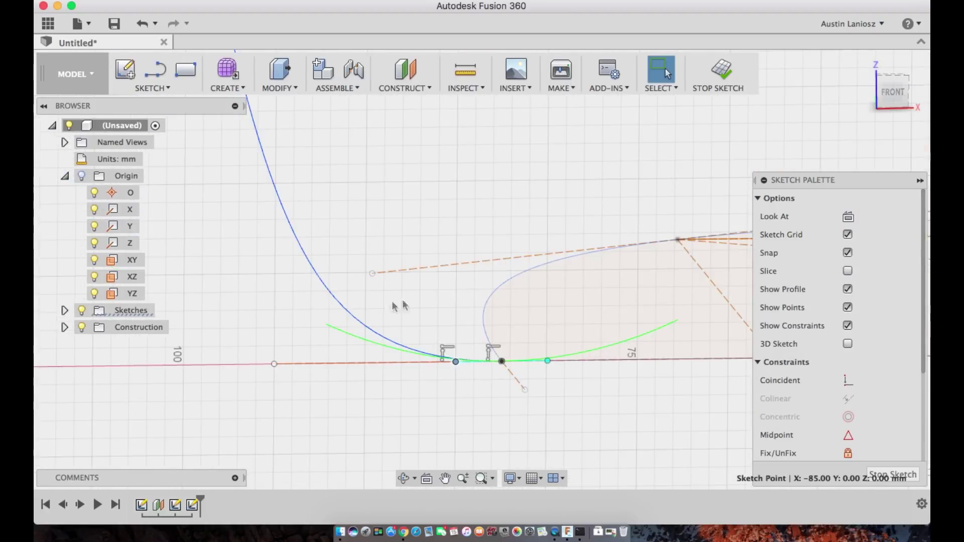
shift+middle_drag(398, 308, 423, 301)
scroll(422, 301, down, 4)
scroll(331, 149, up, 4)
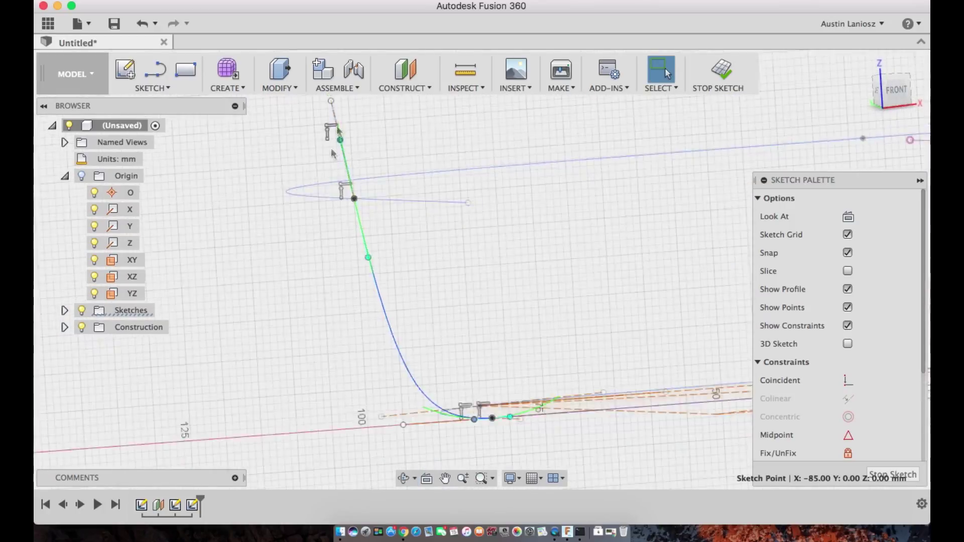
click(899, 91)
scroll(366, 158, down, 5)
scroll(435, 296, up, 2)
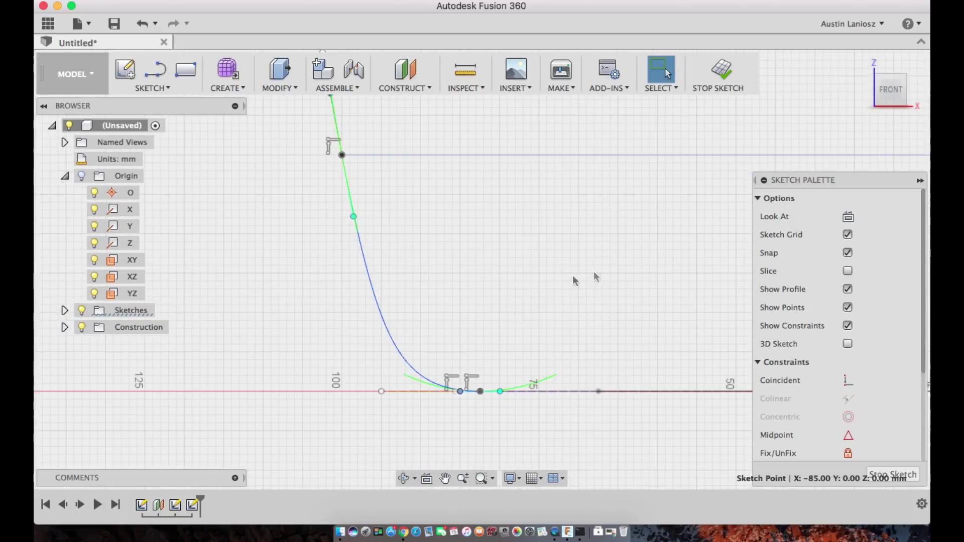
click(721, 74)
Edit the XZ side sketch, dimension the angle between the slanted and horizontal construction lines as 80°, and finish the sketch.
scroll(483, 269, down, 3)
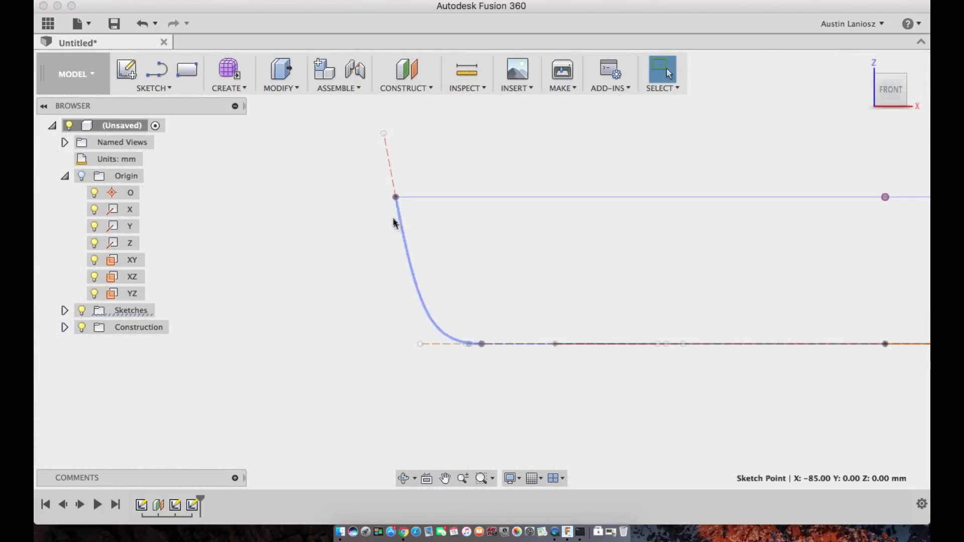
click(390, 165)
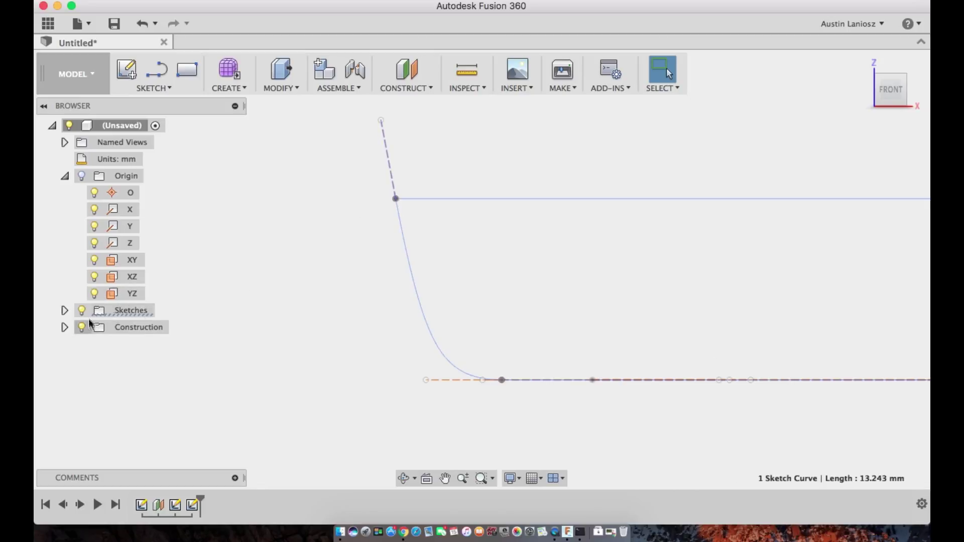
right_click(391, 164)
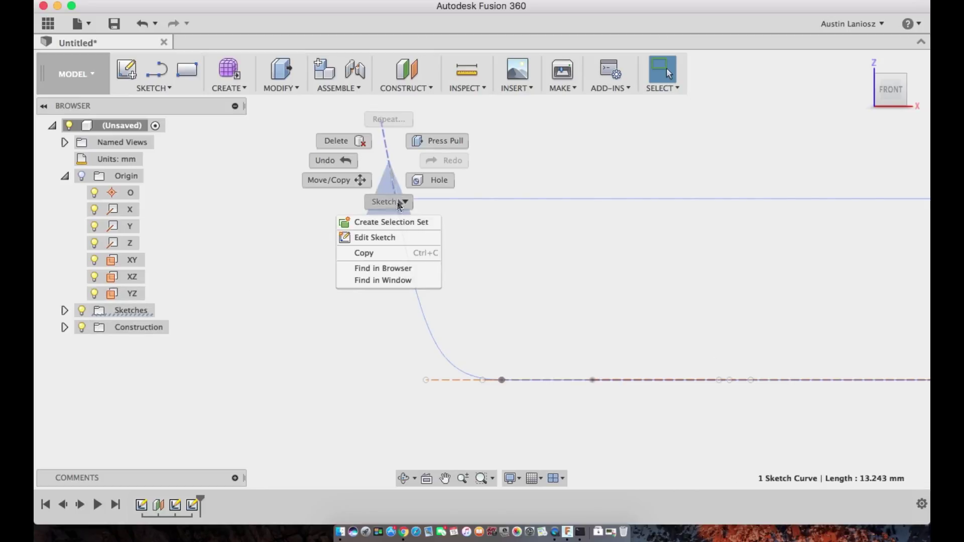
click(379, 237)
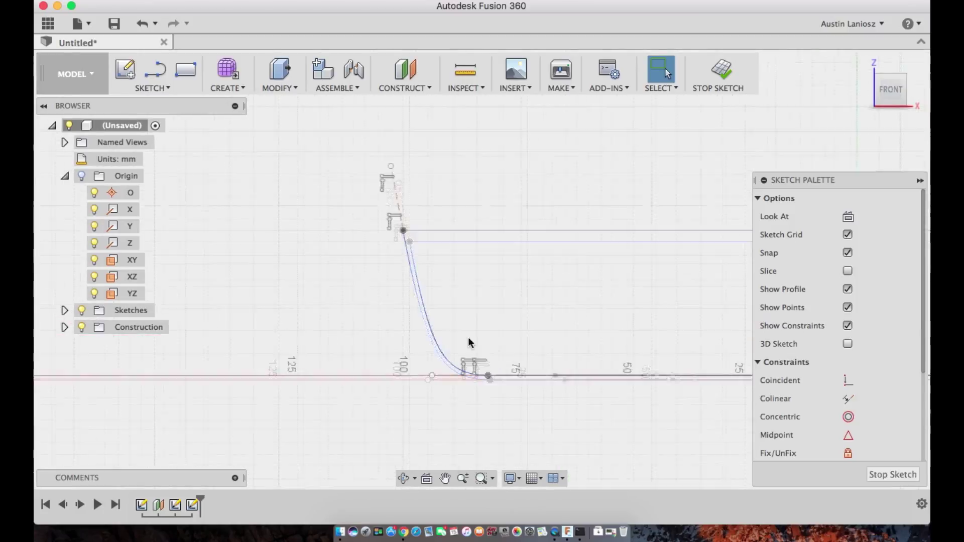
click(171, 88)
click(201, 426)
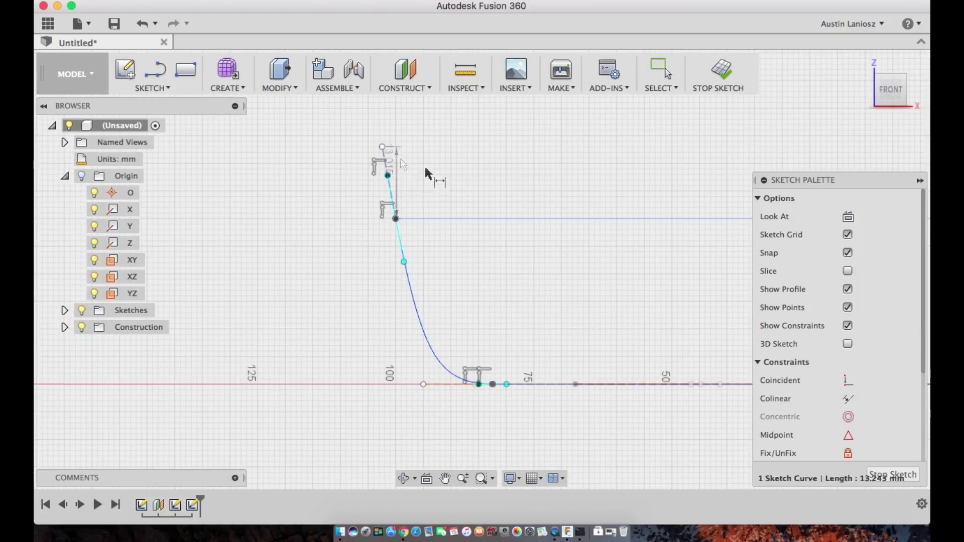
click(431, 386)
click(321, 308)
text(80)
key(Return)
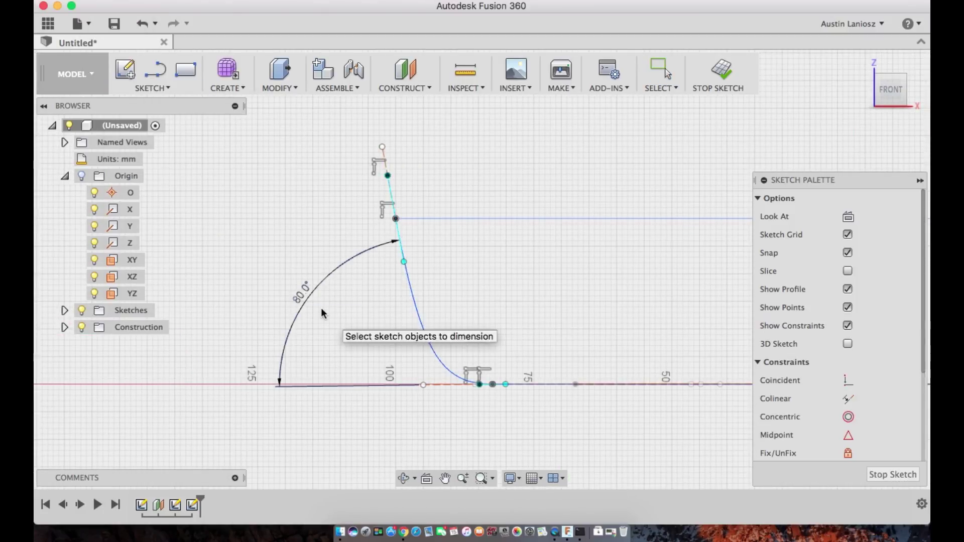
click(721, 73)
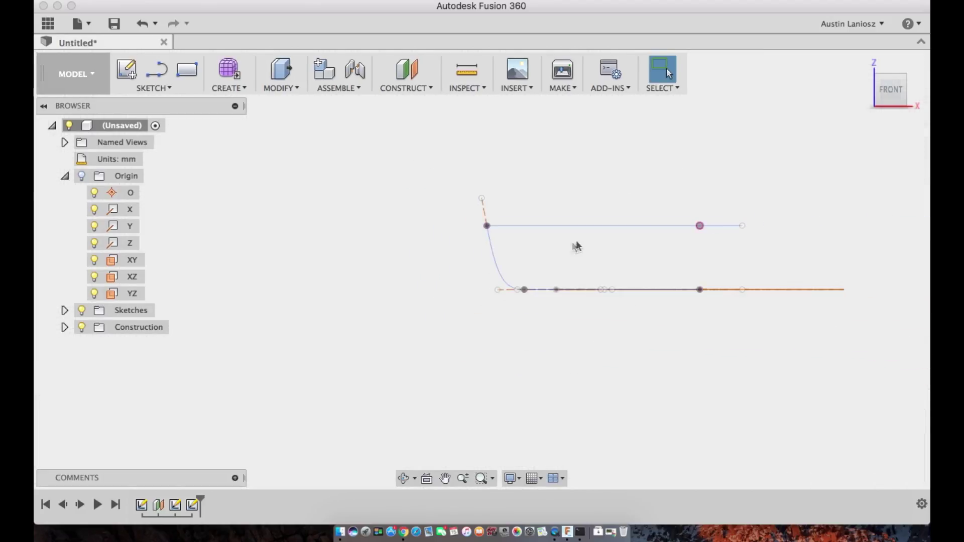
Start a sketch on the YZ plane with a construction line about 13.36 mm long, slanting outward at 80° from the rim spline's end.
mouse_move(680, 250)
shift+middle_down()
mouse_move(658, 236)
mouse_move(628, 254)
mouse_move(682, 236)
shift+middle_up()
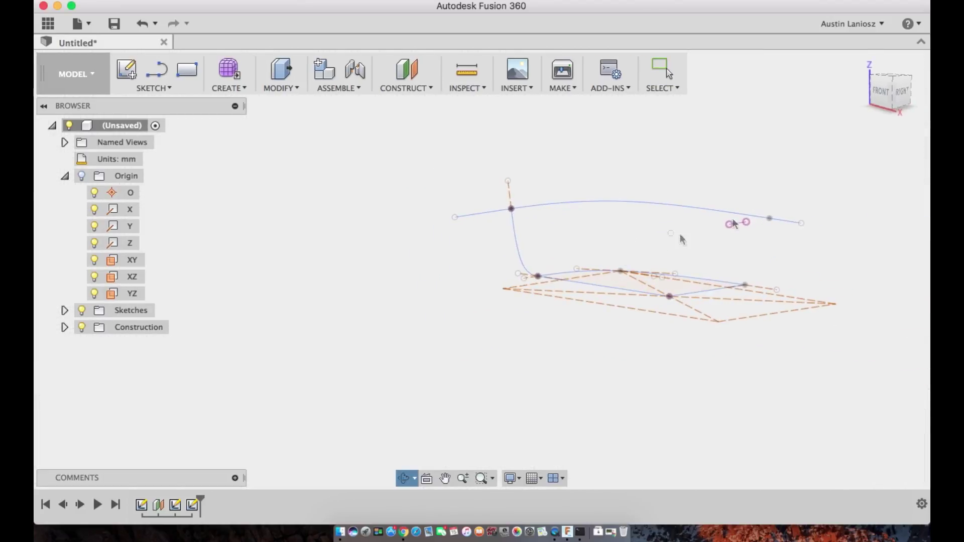
click(126, 69)
click(703, 223)
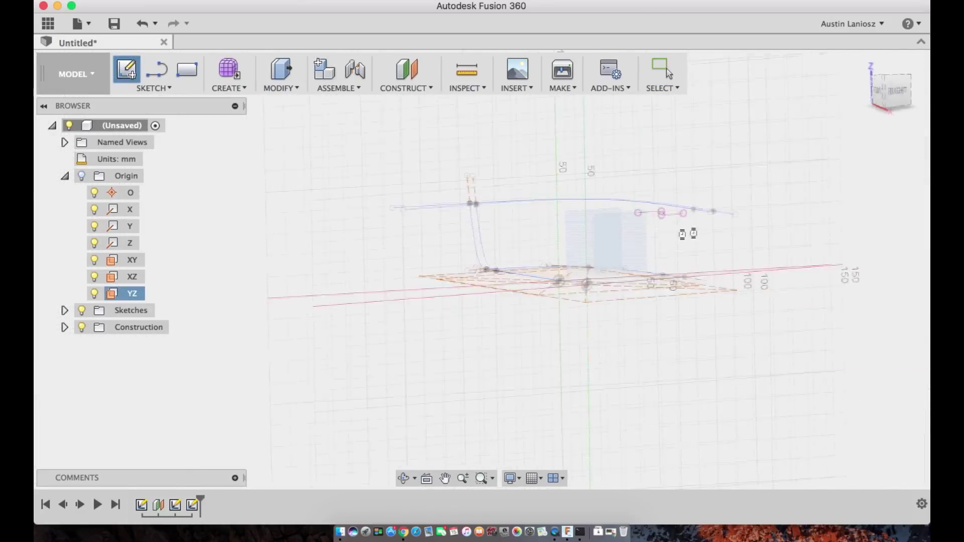
click(636, 179)
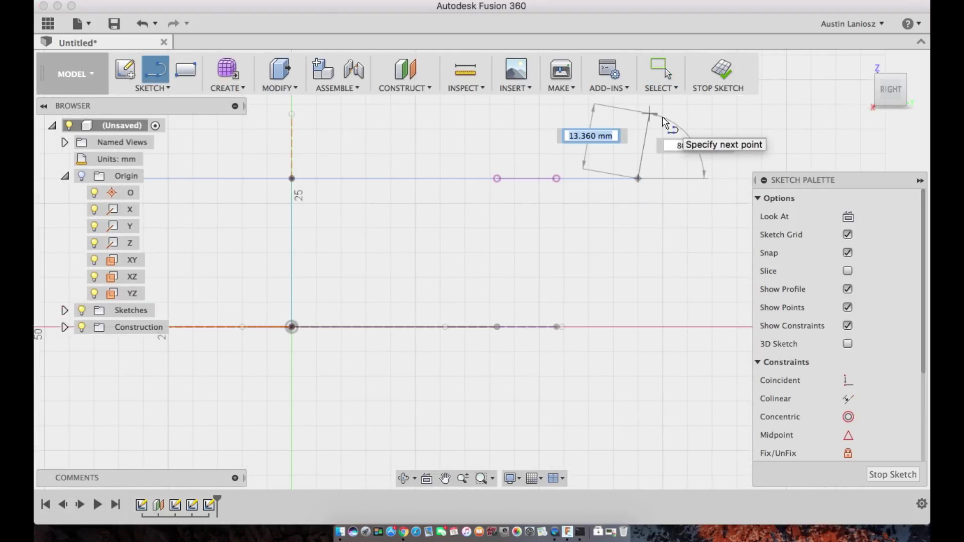
click(662, 117)
key(Escape)
right_click(647, 138)
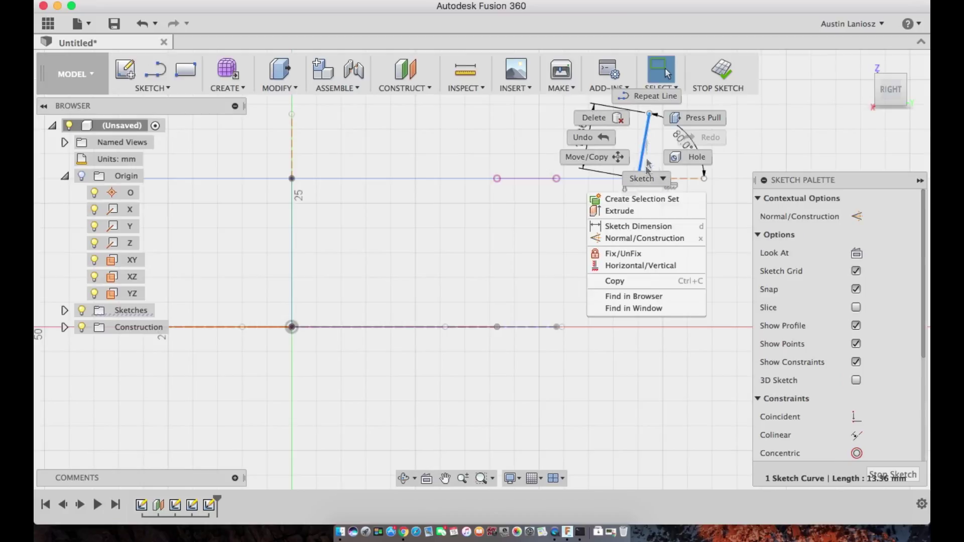
click(635, 243)
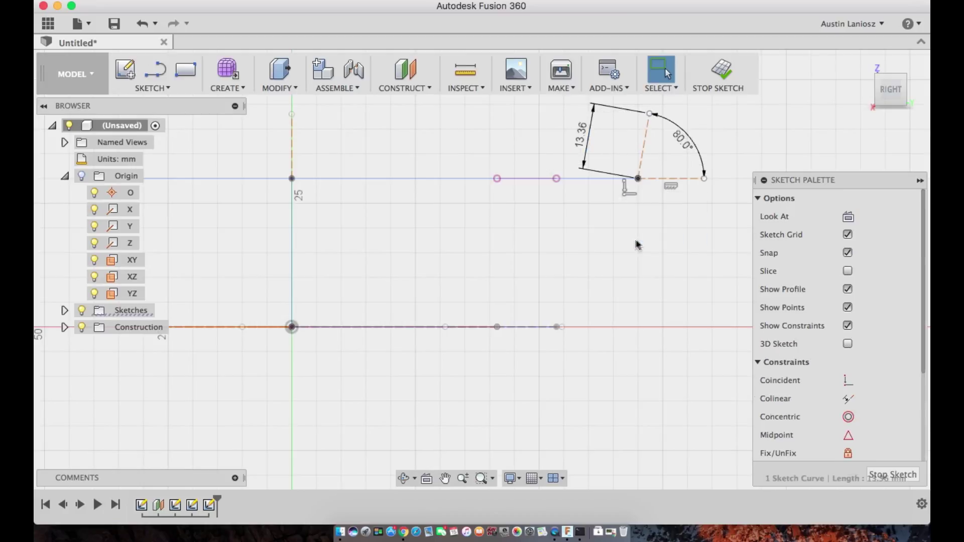
Draw a horizontal construction line outward from the base profile's corner on the YZ plane.
click(156, 76)
shift+middle_drag(558, 284, 567, 311)
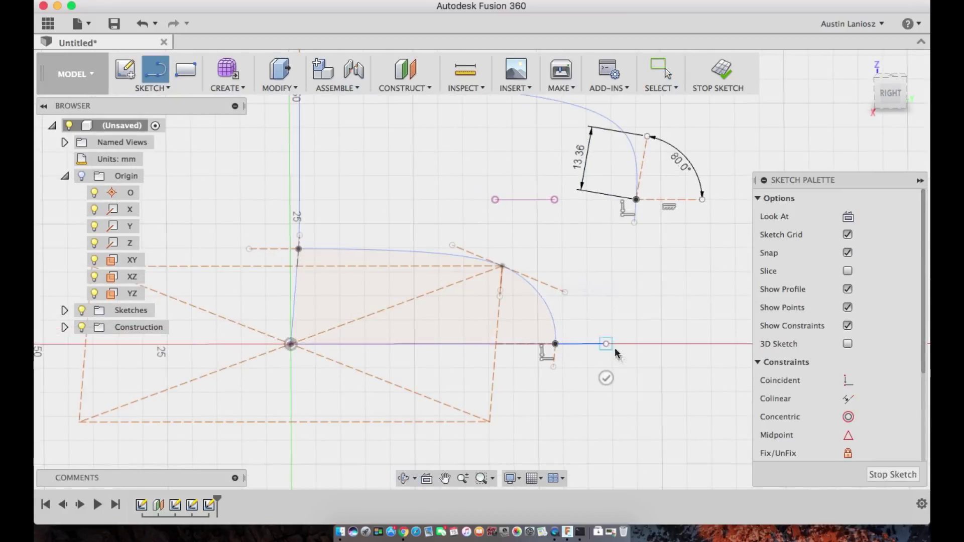
right_click(589, 346)
click(577, 215)
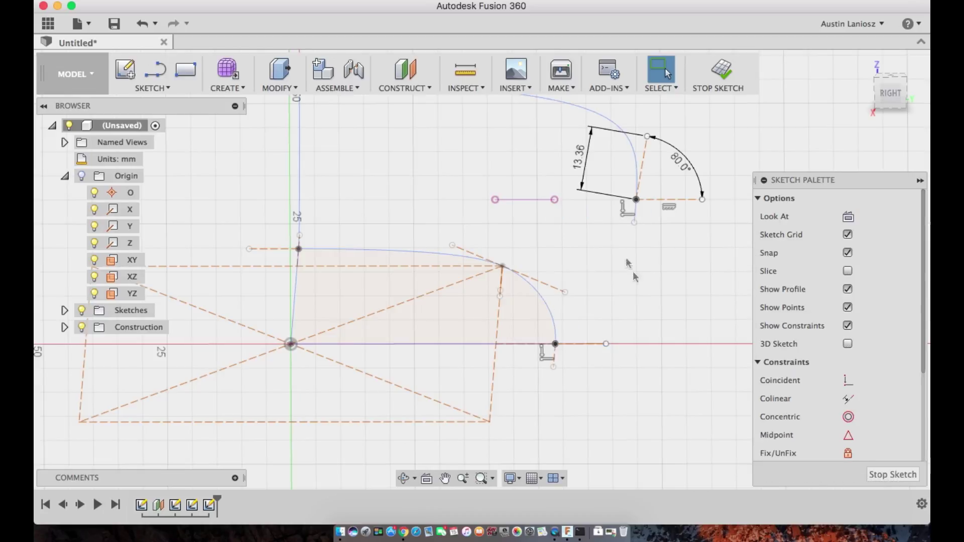
Draw a spline on the YZ plane from the base profile's corner to the rim spline's end.
scroll(634, 288, down, 2)
mouse_move(634, 288)
shift+middle_down()
mouse_move(632, 300)
mouse_move(663, 299)
mouse_move(634, 305)
shift+middle_up()
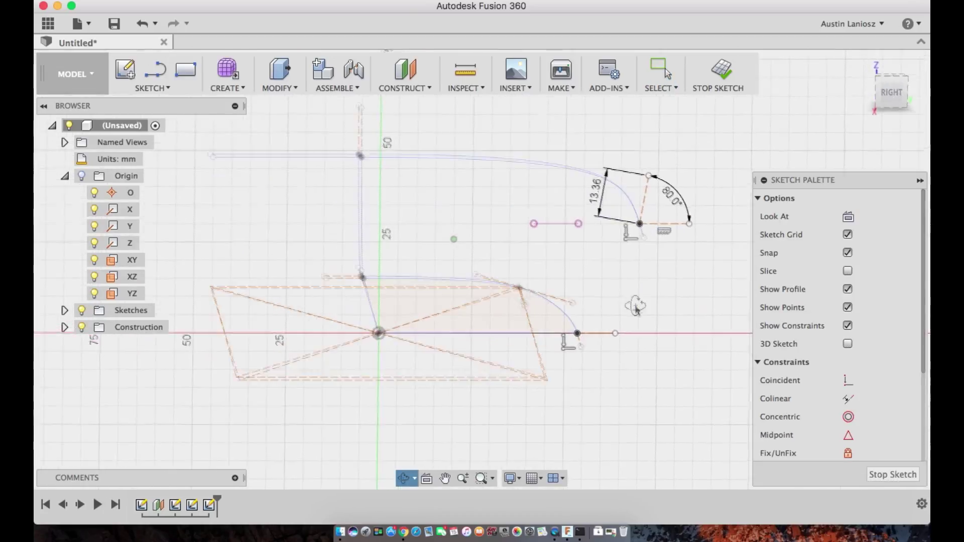
scroll(634, 322, up, 3)
click(152, 87)
click(279, 209)
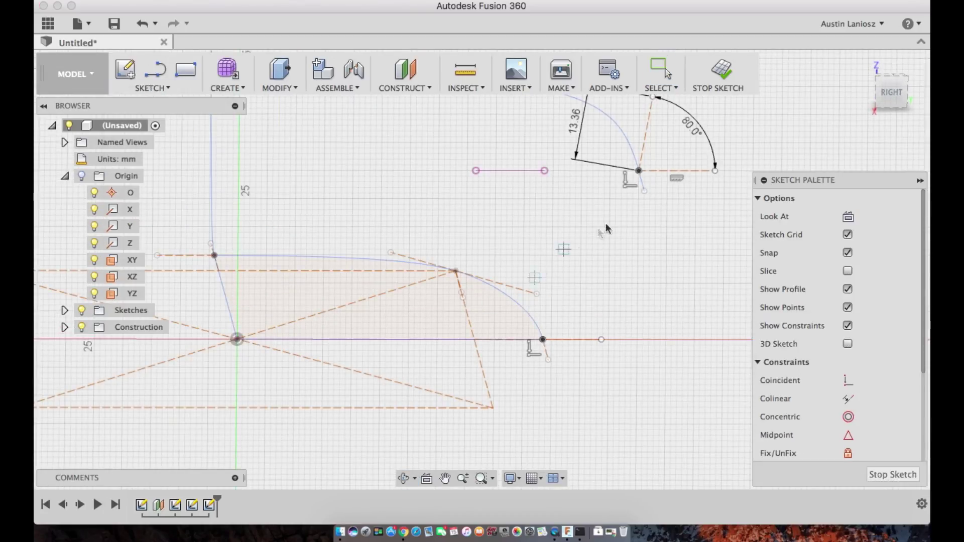
click(543, 341)
click(663, 186)
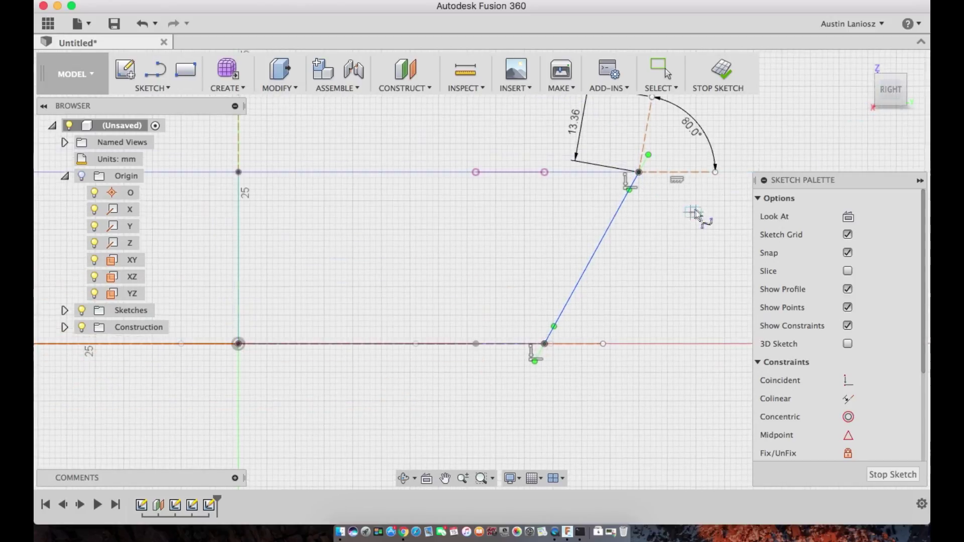
Align the spline's lower tangent handle with the horizontal construction line and snap its upper handle to the slanted line's midpoint.
drag(558, 330, 562, 345)
click(631, 211)
mouse_move(644, 139)
mouse_down()
mouse_move(620, 146)
mouse_move(645, 134)
mouse_up()
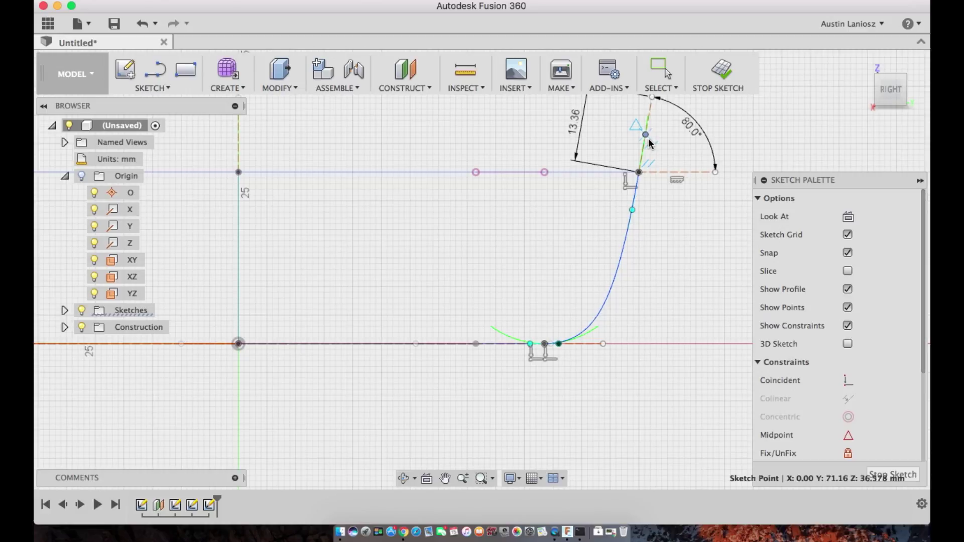
drag(649, 139, 649, 139)
click(673, 216)
scroll(668, 216, down, 4)
scroll(634, 180, up, 4)
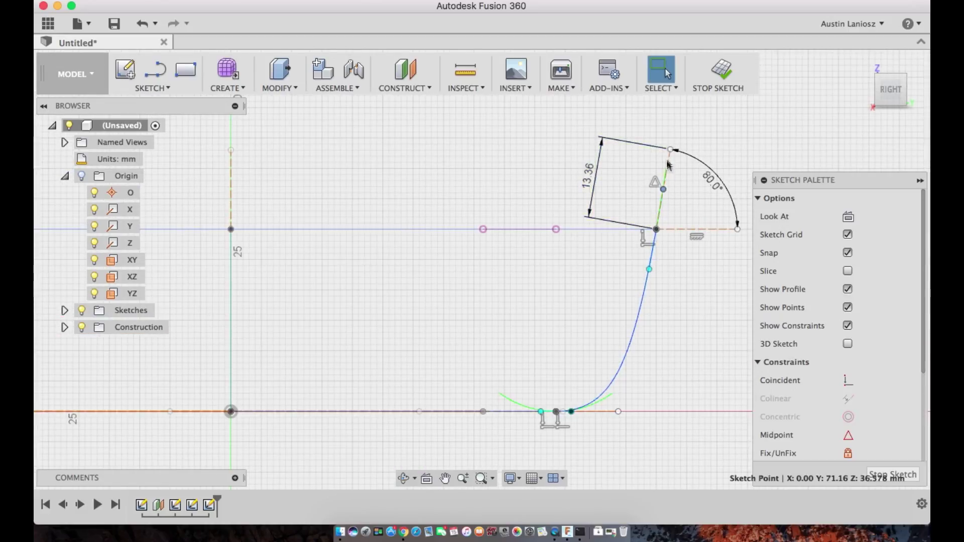
Try snapping the upper tangent handle to the slanted construction line's far end, levelling the lower handle, and setting the line's length to 10 mm.
key(Escape)
drag(661, 201, 671, 153)
click(595, 420)
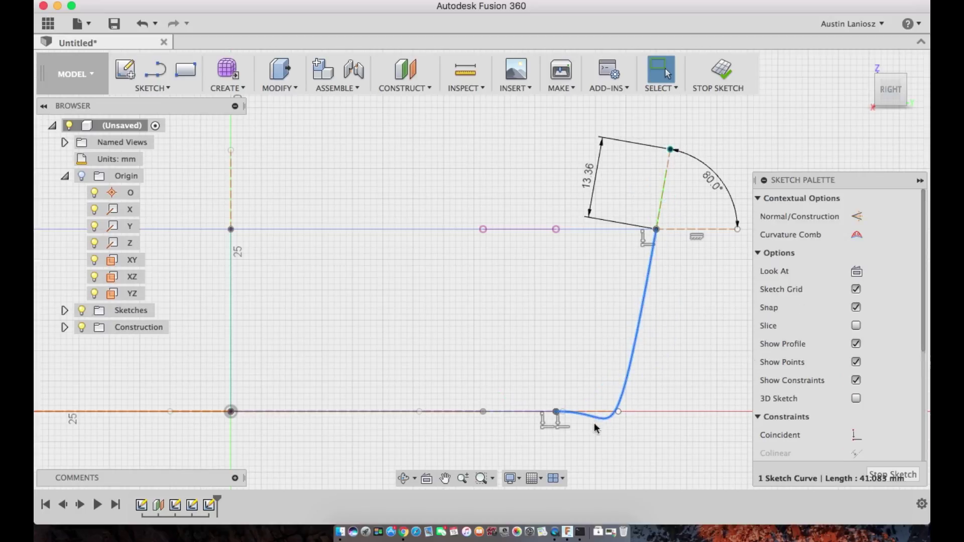
drag(617, 412, 619, 411)
double_click(589, 178)
text(10)
key(Return)
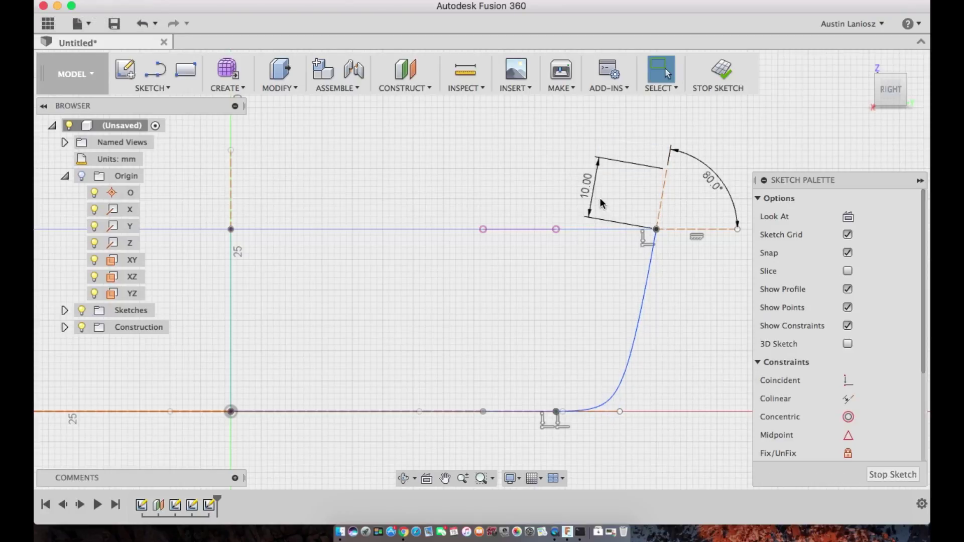
Undo the length and tangent handle changes, and snap the spline's upper handle to the slanted line's midpoint again.
click(647, 264)
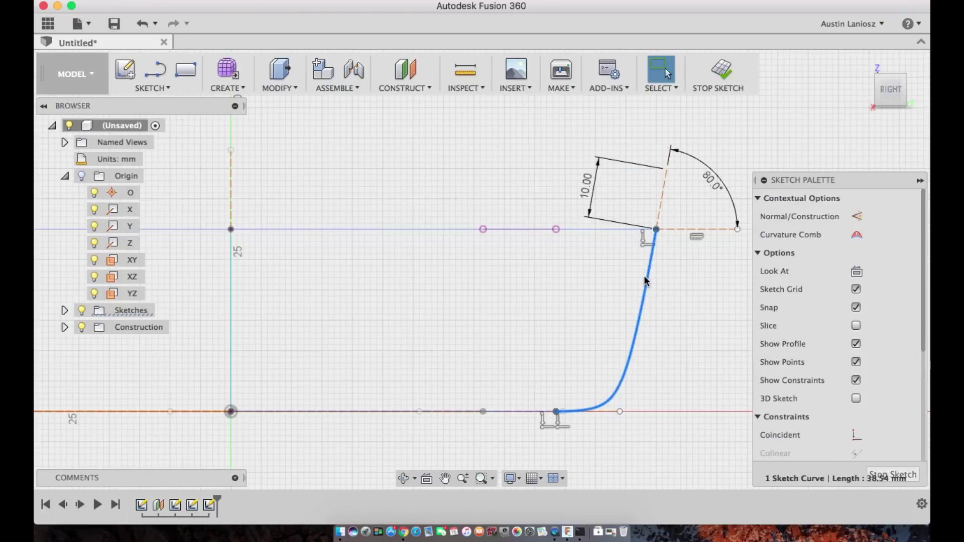
click(666, 301)
click(658, 230)
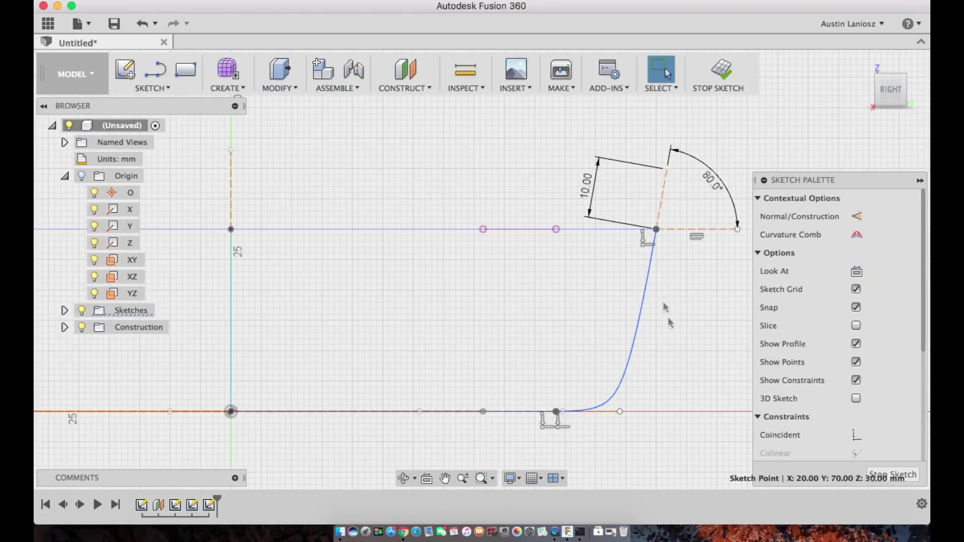
key(super+z)
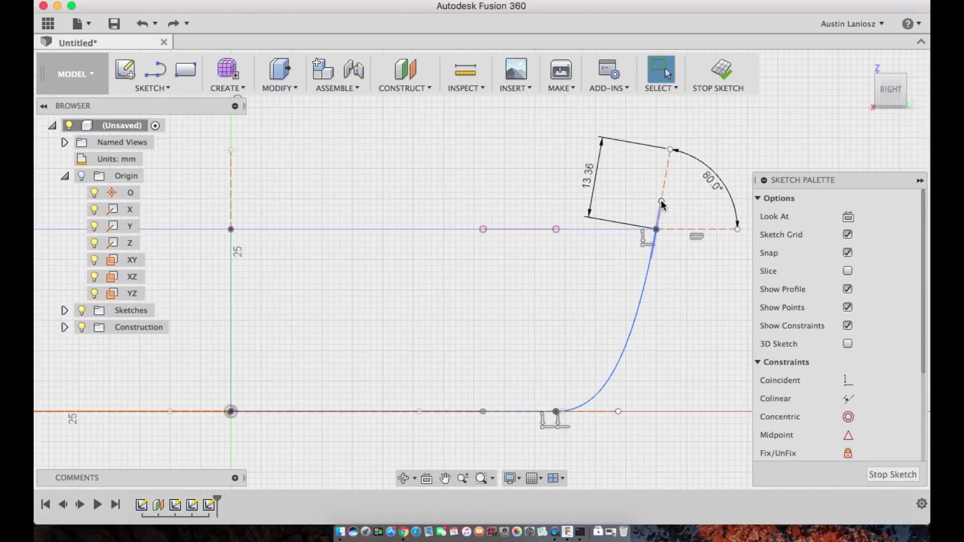
drag(662, 204, 670, 153)
Examine the side spline's curvature with a curvature comb at density 20 and scale 0.810.
click(557, 416)
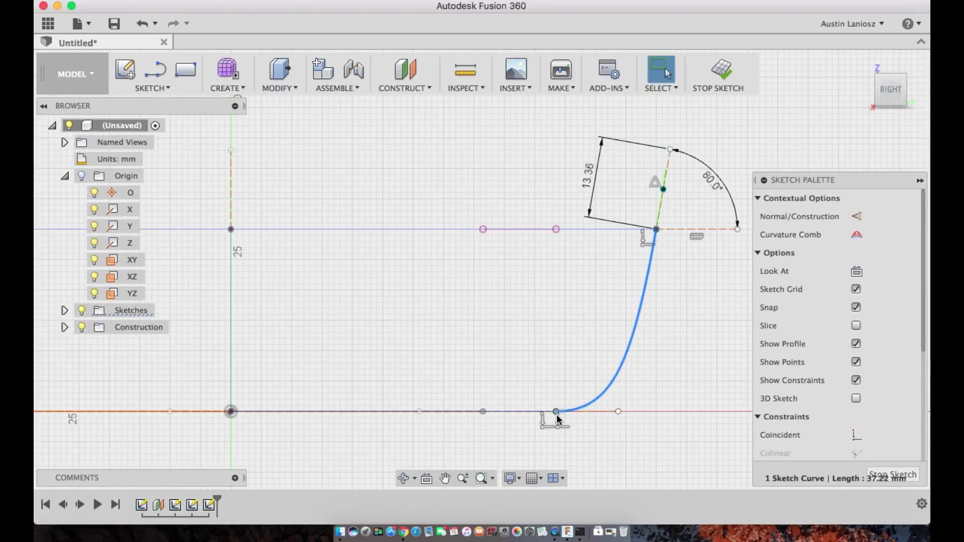
scroll(570, 414, up, 5)
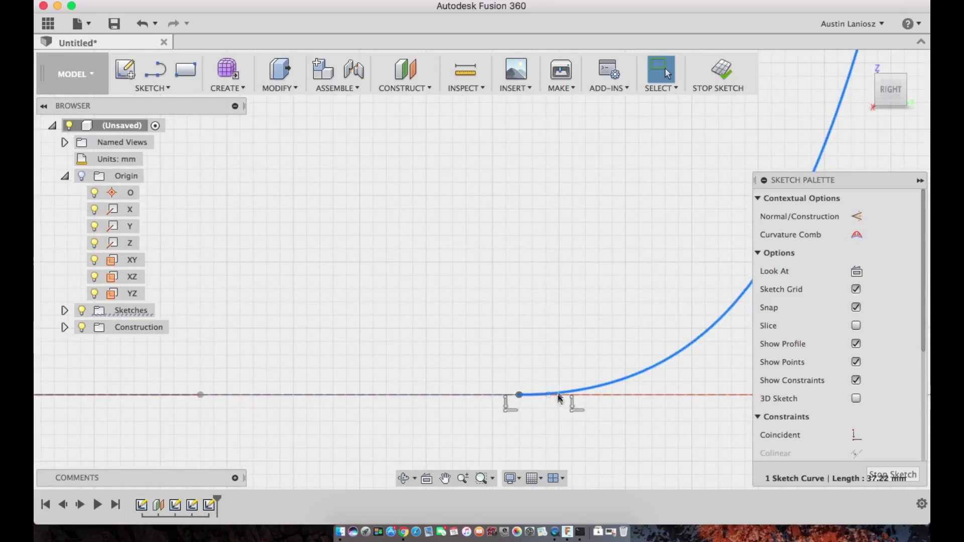
mouse_move(559, 398)
shift+middle_down()
mouse_move(596, 383)
mouse_move(529, 331)
shift+middle_up()
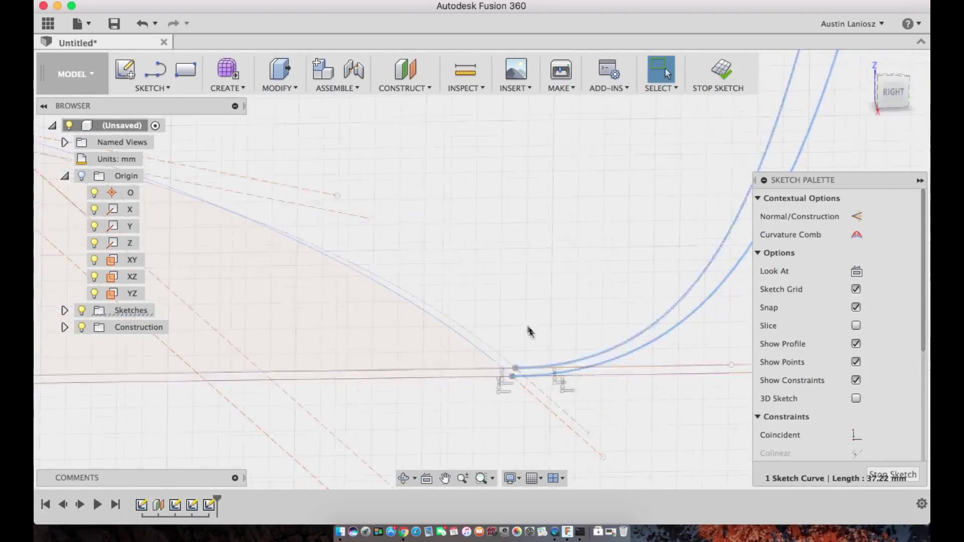
scroll(474, 296, down, 5)
scroll(598, 205, up, 1)
click(856, 239)
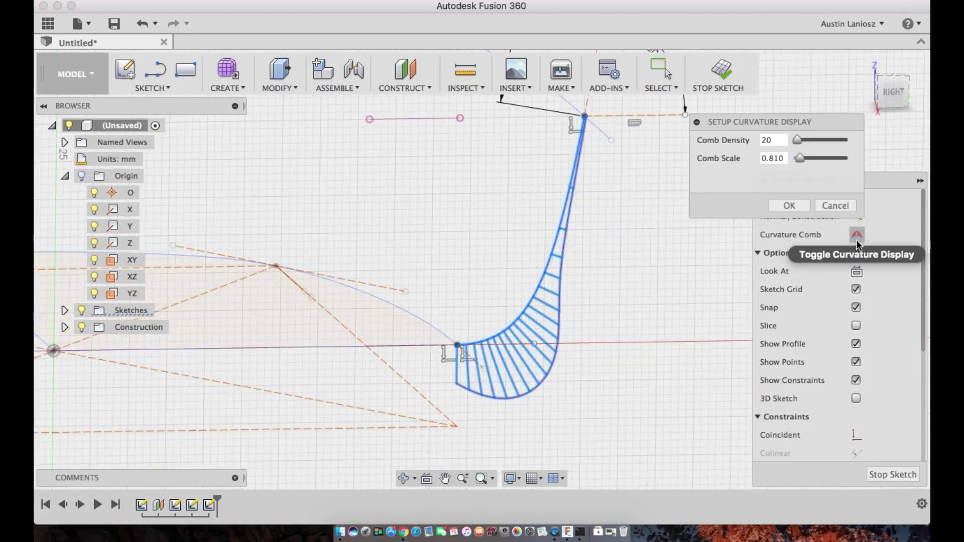
scroll(626, 281, down, 3)
scroll(628, 219, up, 3)
shift+middle_drag(634, 326, 620, 315)
click(891, 90)
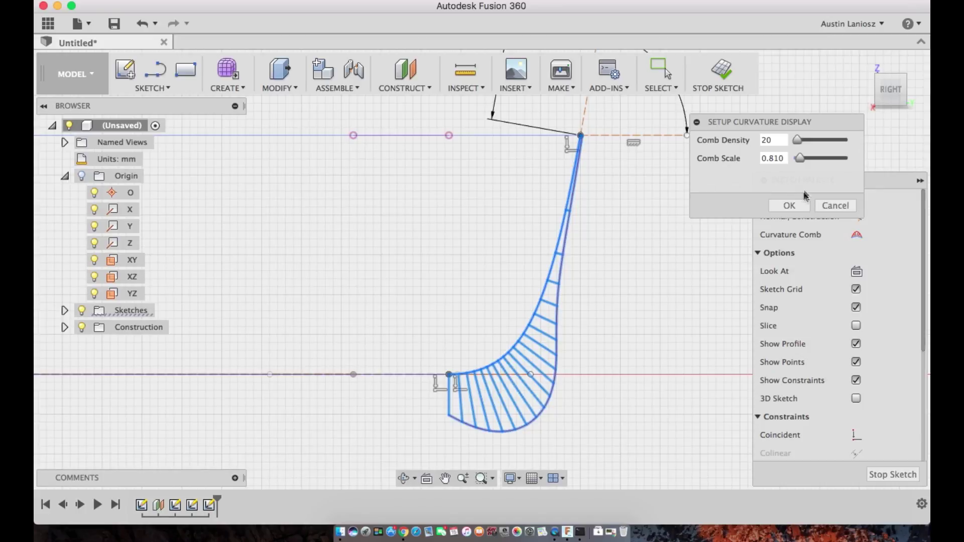
scroll(571, 331, down, 3)
scroll(604, 226, up, 2)
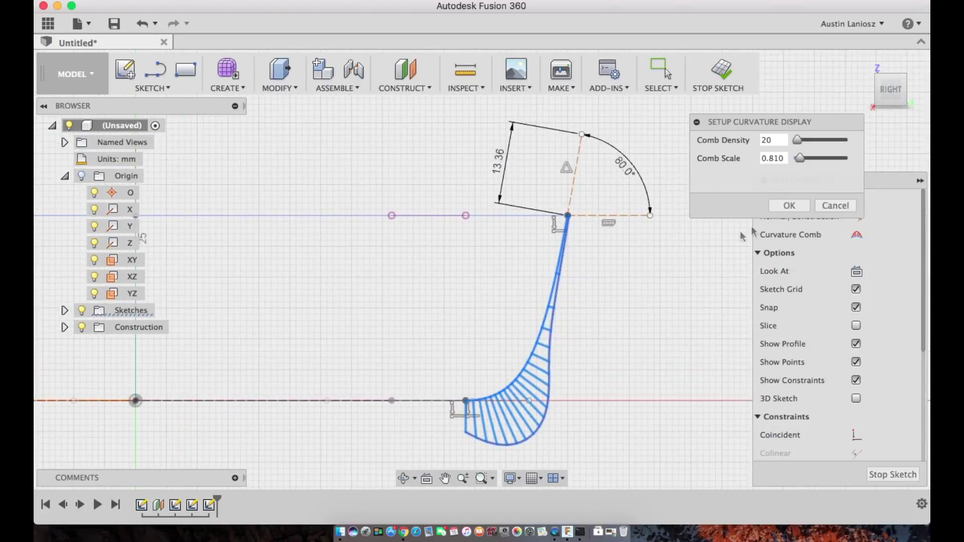
click(789, 206)
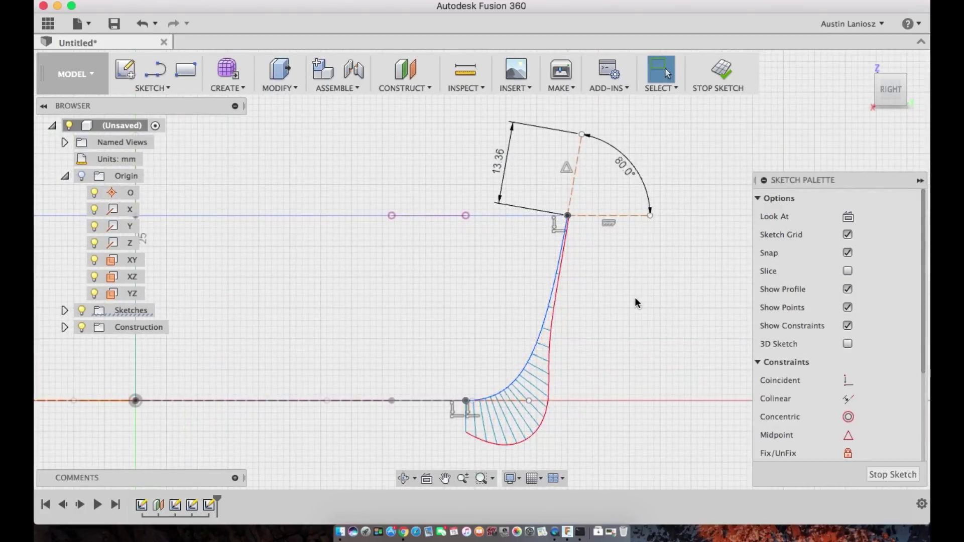
Turn off the curvature comb and delete the side spline.
click(519, 372)
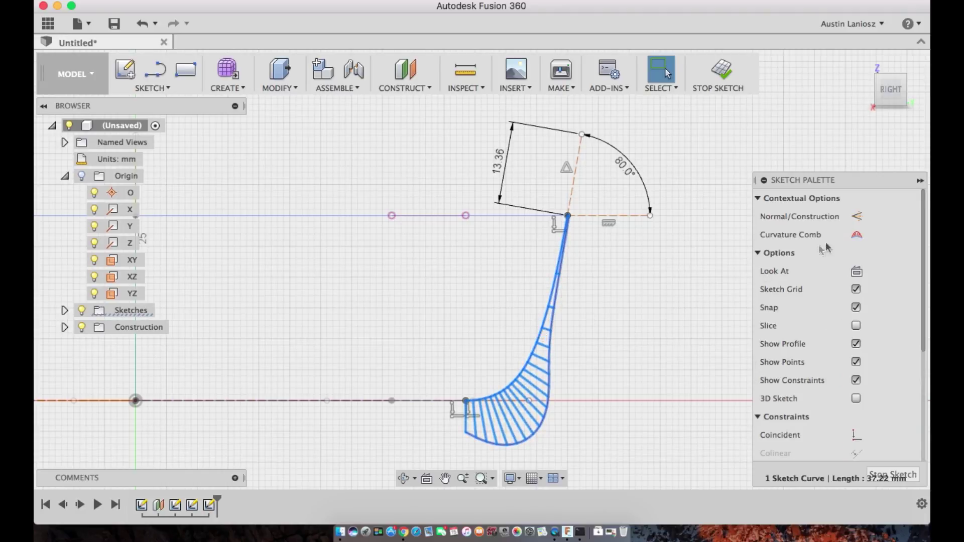
click(857, 235)
key(Escape)
click(552, 298)
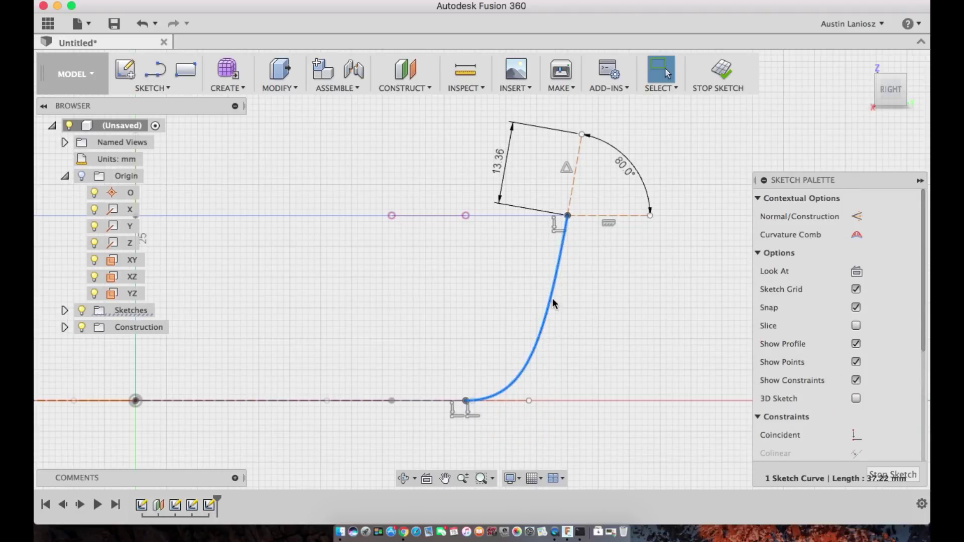
key(Delete)
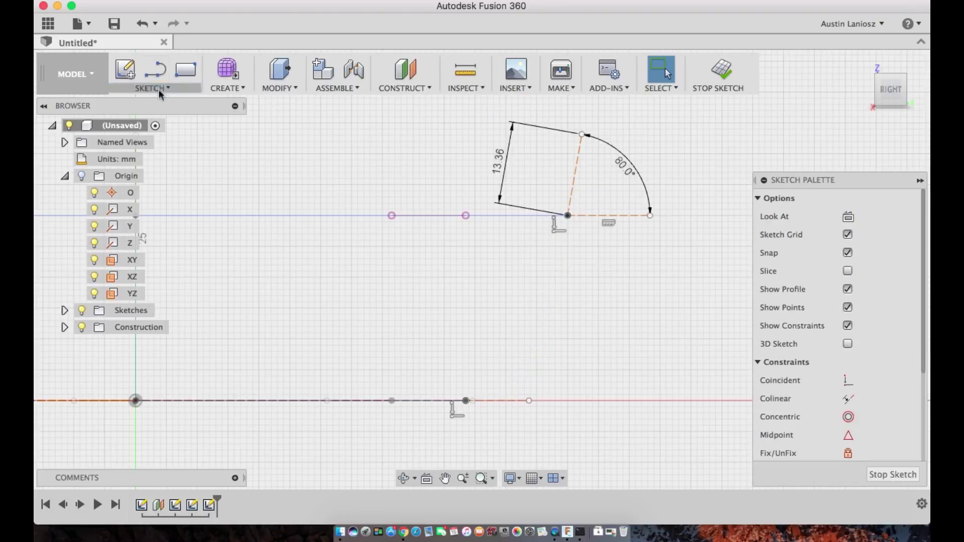
Redraw the YZ side spline from the base point to the rim point, set the upper slanted dimension to 5 mm and snap the upper handle there.
click(496, 417)
double_click(503, 168)
text(5)
key(Return)
drag(576, 198, 573, 186)
Dimension the spline's lower tangent handle to a length of 3 mm from the base point.
click(152, 87)
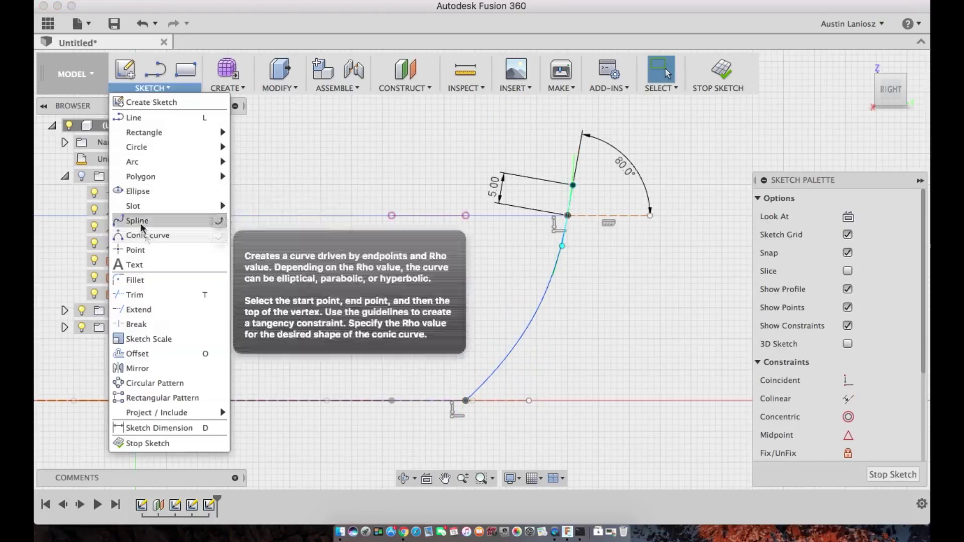
click(157, 429)
click(501, 401)
click(511, 446)
text(3)
key(Return)
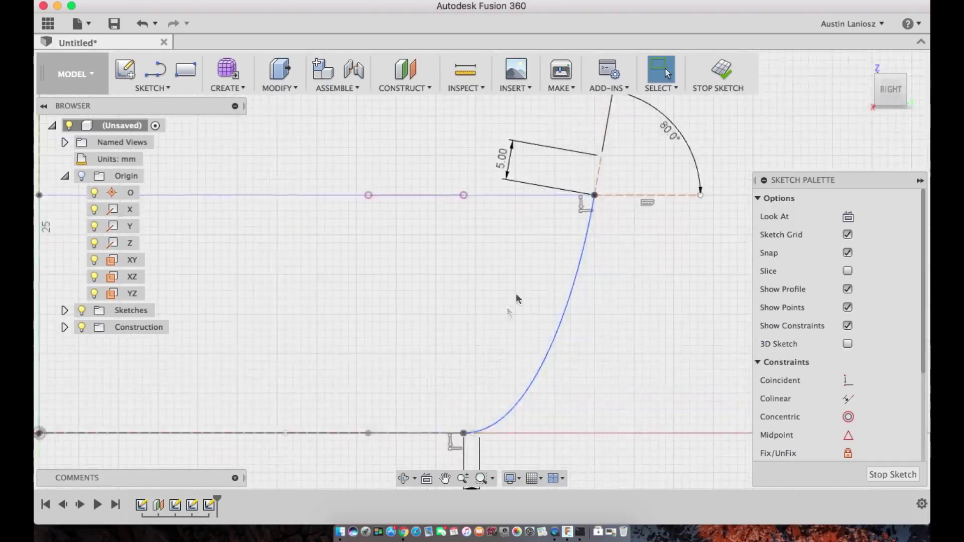
Set the upper tangent handle's slanted dimension to 3 mm and finish the sketch.
double_click(501, 184)
text(3)
key(Return)
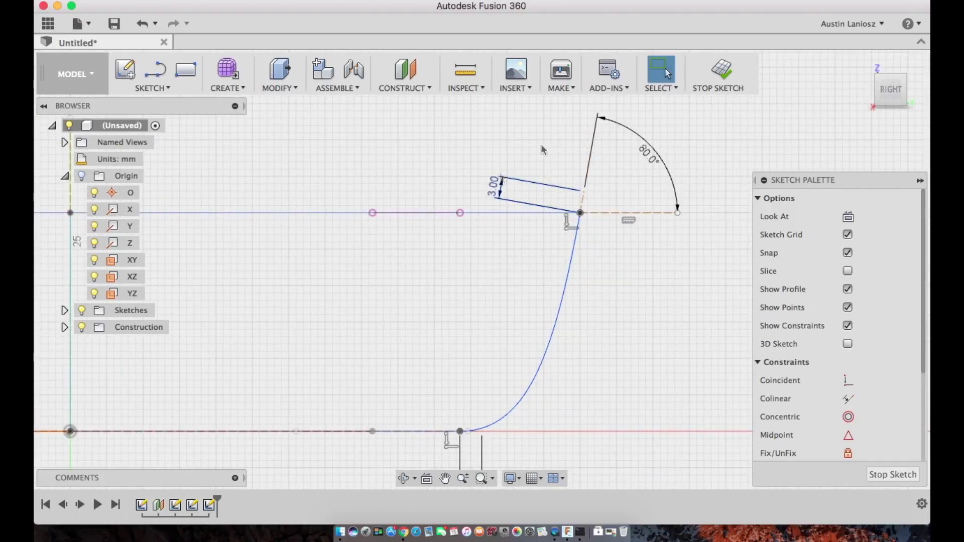
click(721, 76)
Examine the assembled base, rim and side splines from several angles to check how the curves meet.
mouse_move(661, 329)
shift+middle_down()
mouse_move(634, 357)
mouse_move(477, 361)
mouse_move(583, 357)
shift+middle_up()
scroll(716, 327, down, 4)
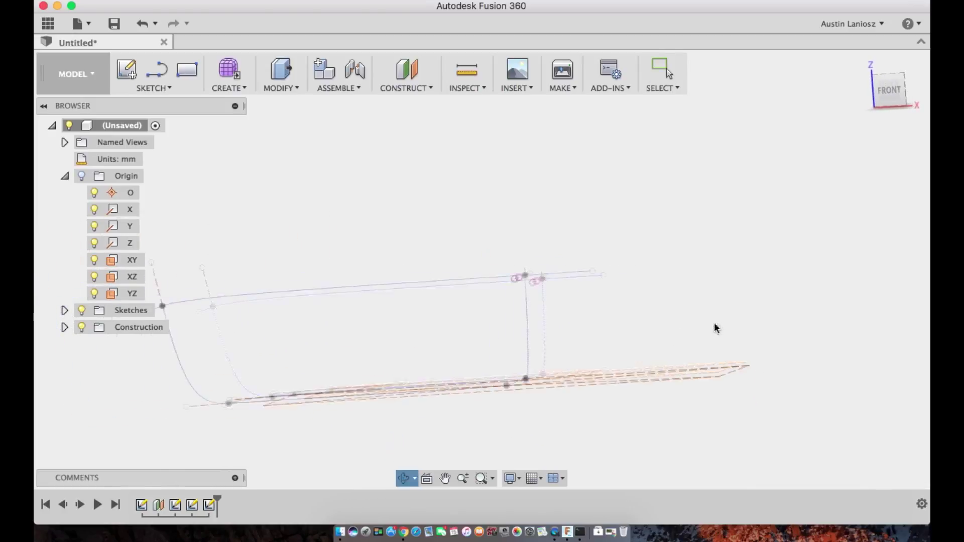
scroll(296, 405, up, 3)
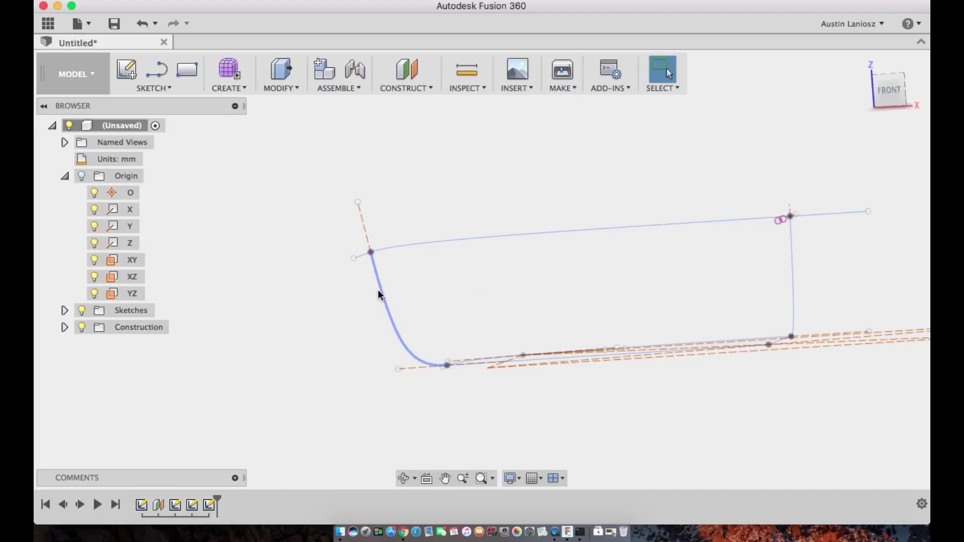
click(379, 292)
click(442, 291)
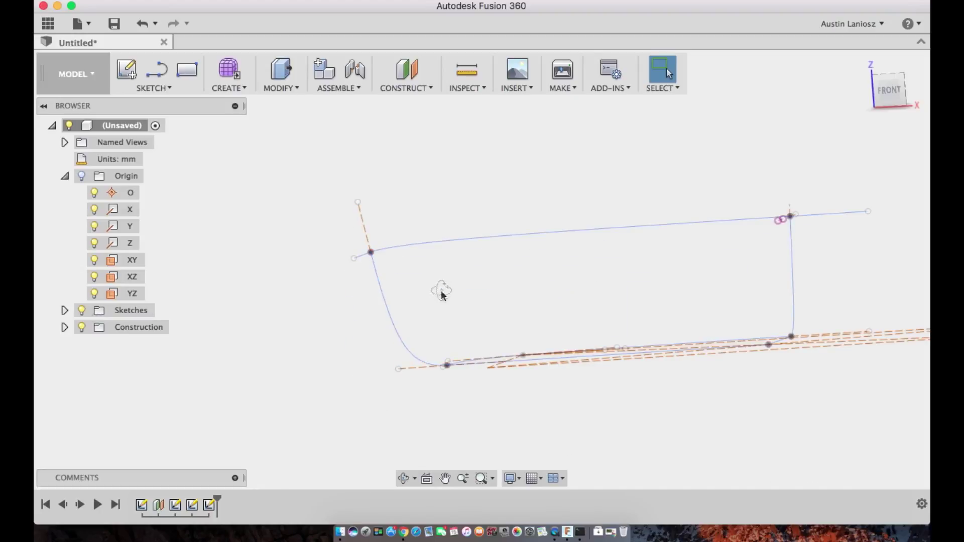
mouse_move(441, 292)
shift+middle_down()
mouse_move(574, 281)
mouse_move(334, 295)
mouse_move(478, 297)
mouse_move(479, 325)
mouse_move(506, 351)
shift+middle_up()
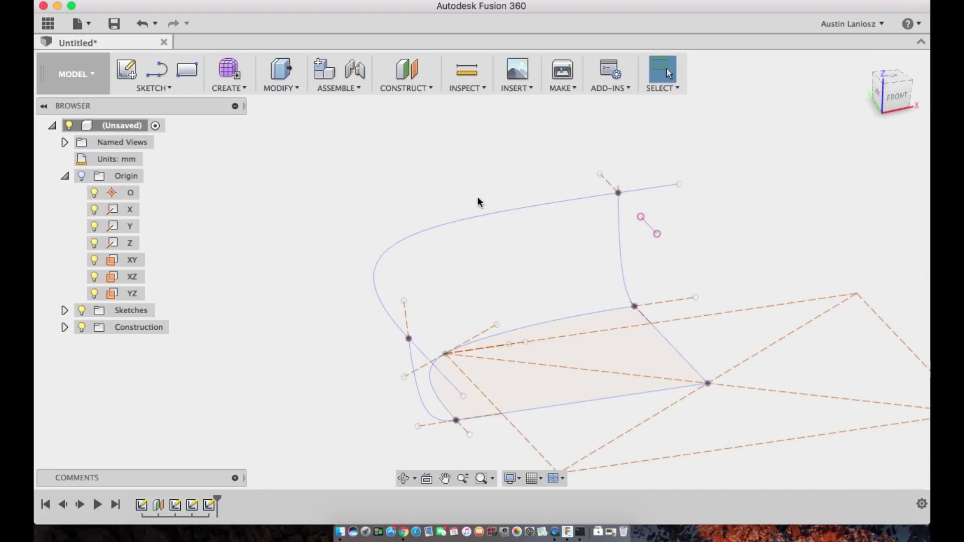
mouse_move(478, 201)
shift+middle_down()
mouse_move(467, 185)
mouse_move(379, 176)
mouse_move(450, 173)
shift+middle_up()
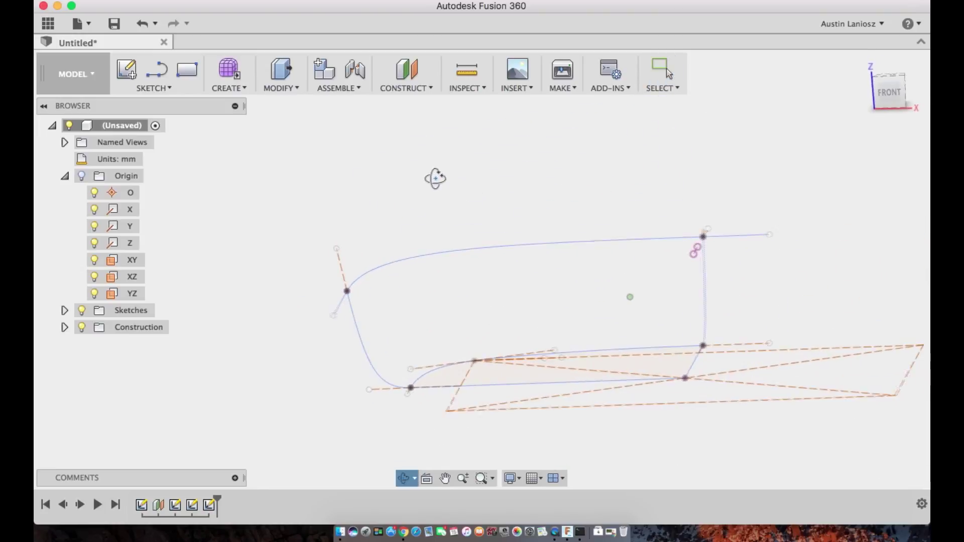
drag(434, 178, 477, 198)
key(Escape)
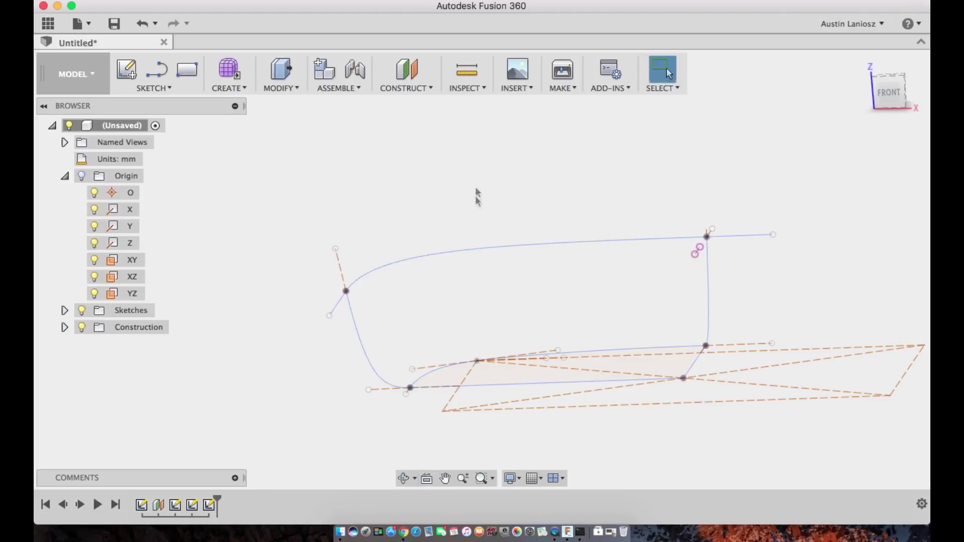
Switch to the Patch workspace and extrude the XZ side spline as a new surface body extending outward from the quarter profile.
click(82, 82)
click(76, 131)
click(228, 87)
click(226, 104)
click(370, 366)
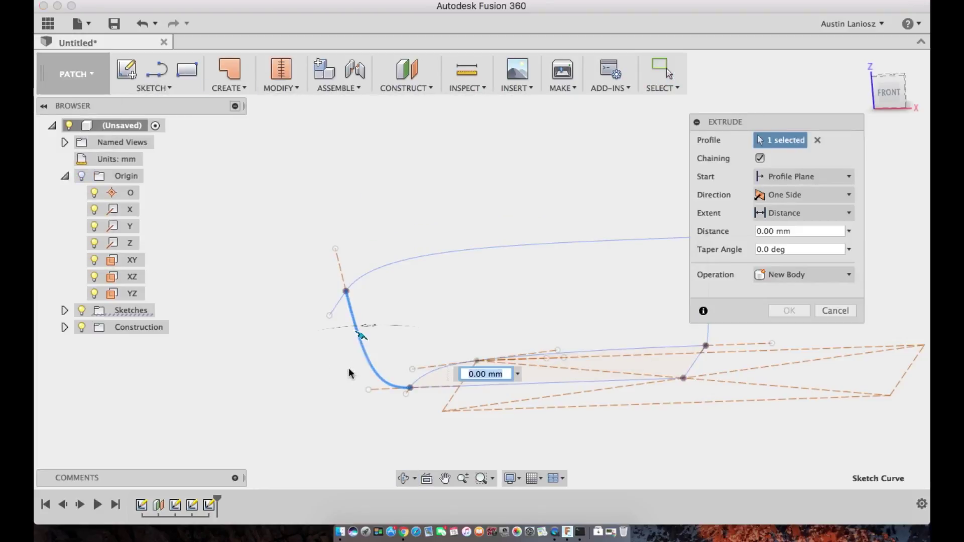
drag(440, 335, 519, 337)
key(Return)
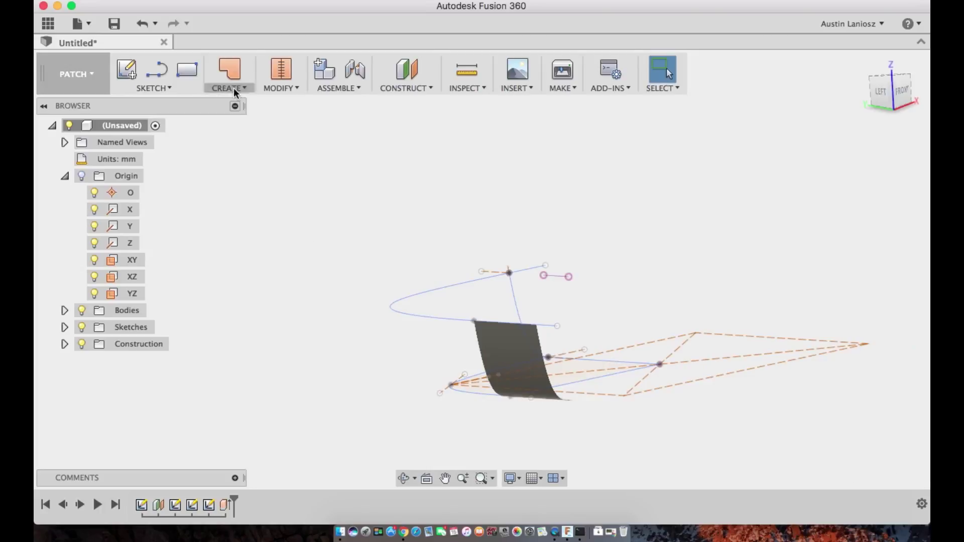
Extrude the YZ side spline 25 mm outward as a new surface body.
click(234, 88)
click(225, 105)
shift+middle_drag(389, 393, 226, 401)
click(573, 346)
drag(581, 358, 624, 370)
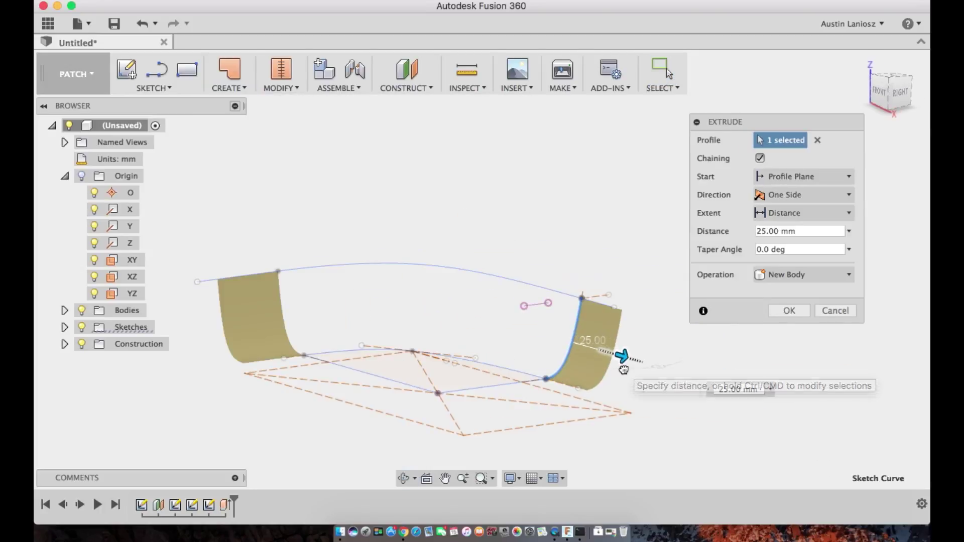
key(Return)
Patch the quarter base profile with Connected continuity as a new body.
mouse_move(402, 309)
shift+middle_down()
mouse_move(466, 288)
mouse_move(412, 298)
shift+middle_up()
shift+middle_drag(352, 300, 332, 299)
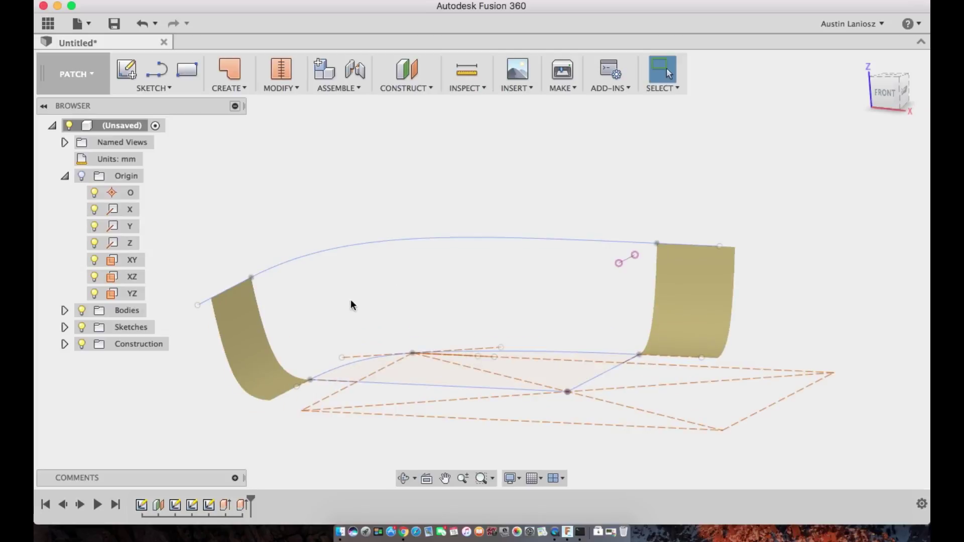
click(230, 75)
click(232, 159)
click(452, 351)
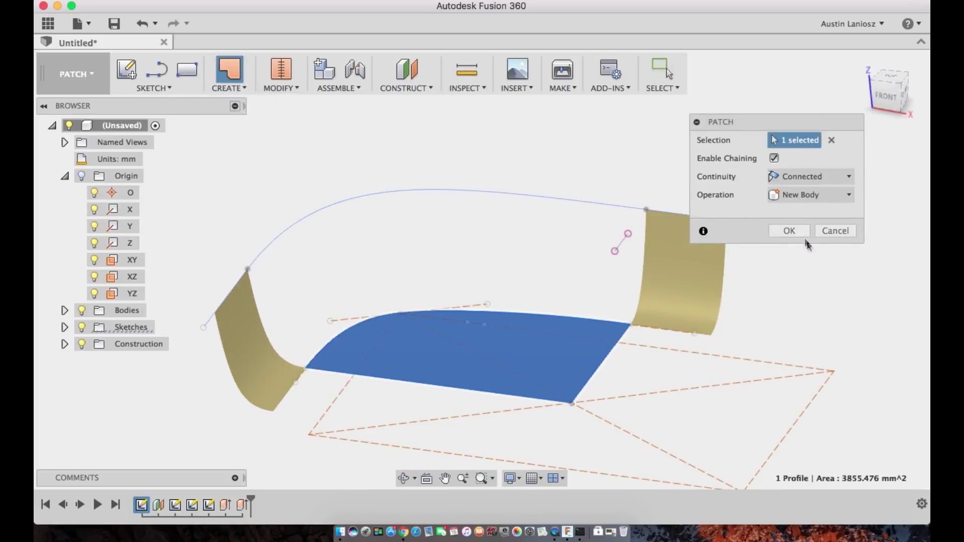
click(799, 233)
In Sketch3, convert the slanted construction line above the rim point to a regular line, finish the sketch and show it.
shift+middle_drag(490, 278, 573, 257)
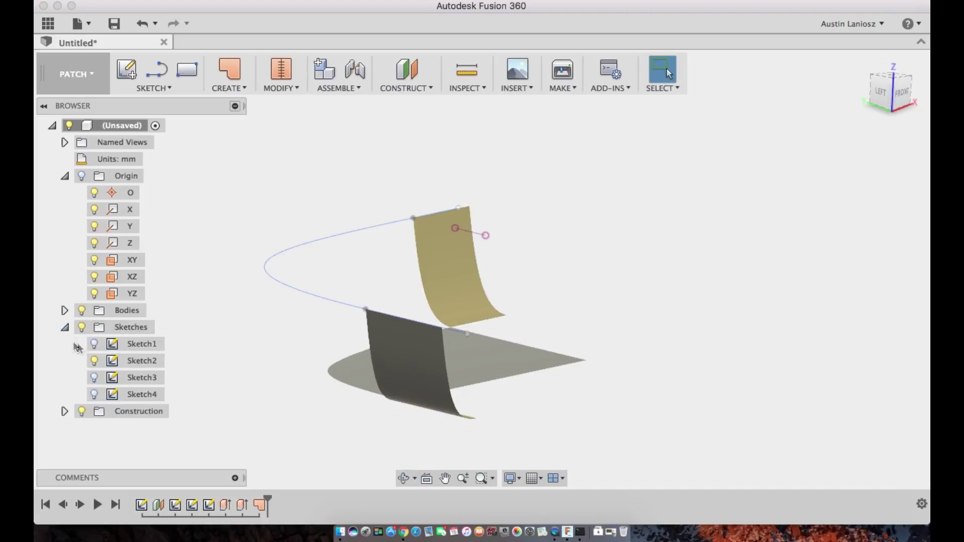
click(96, 363)
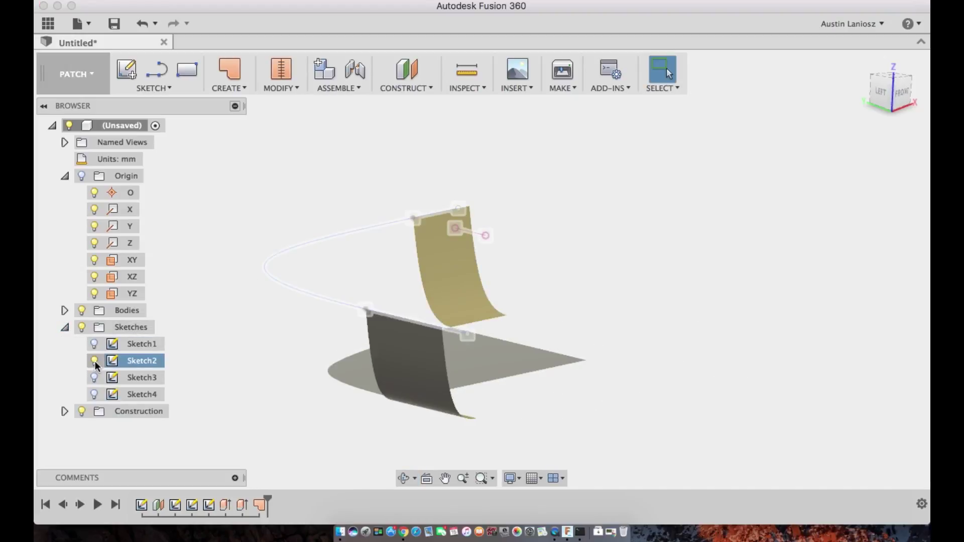
right_click(135, 380)
click(151, 389)
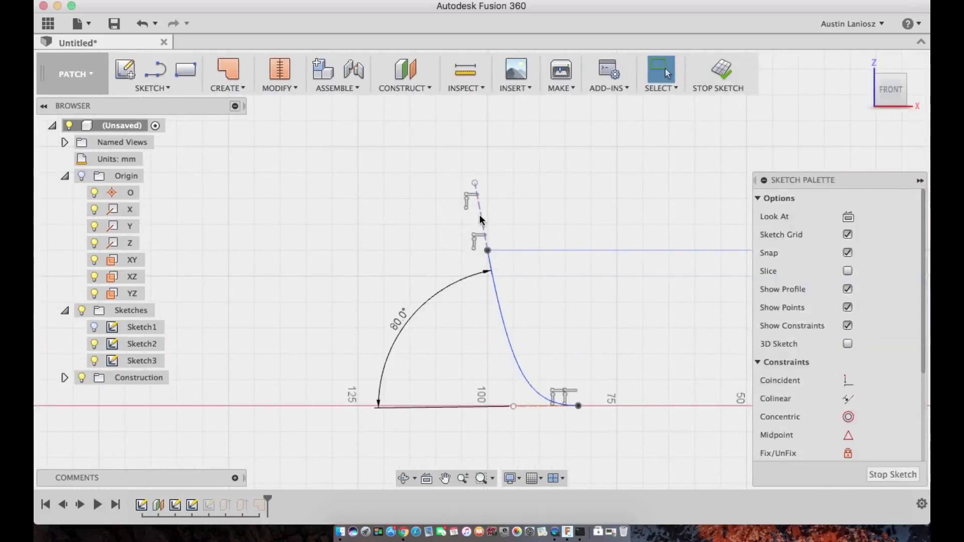
right_click(475, 221)
click(431, 246)
click(717, 76)
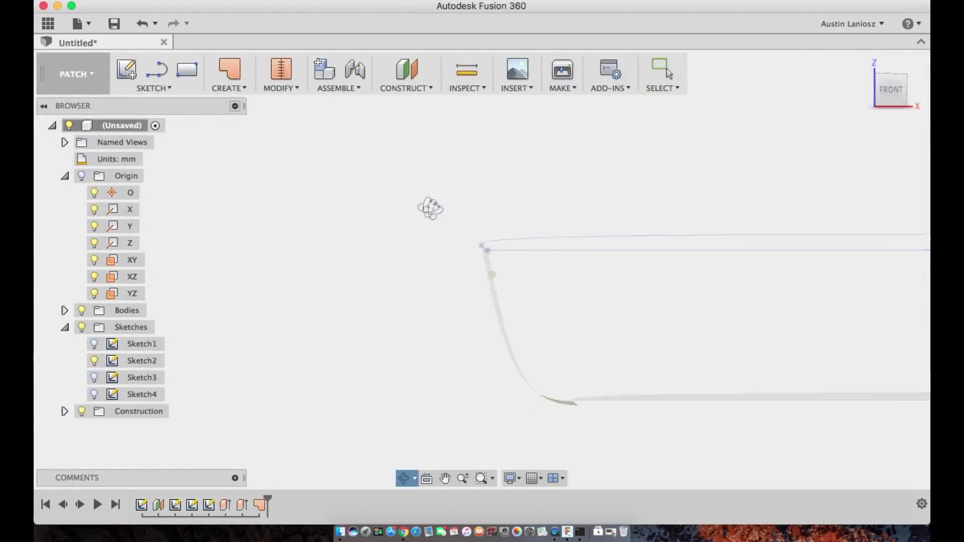
mouse_move(430, 208)
shift+middle_down()
mouse_move(438, 219)
mouse_move(403, 259)
shift+middle_up()
click(94, 378)
click(231, 89)
click(233, 132)
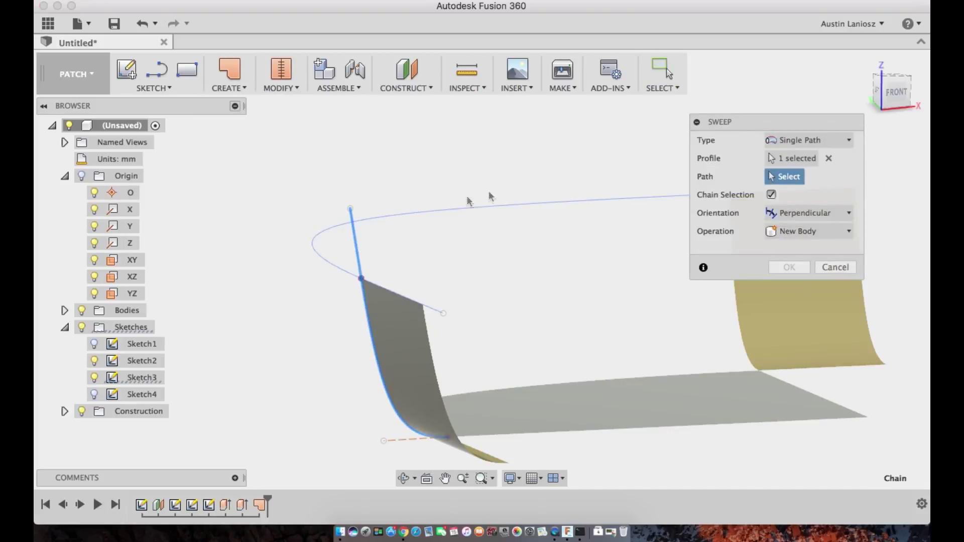
click(452, 210)
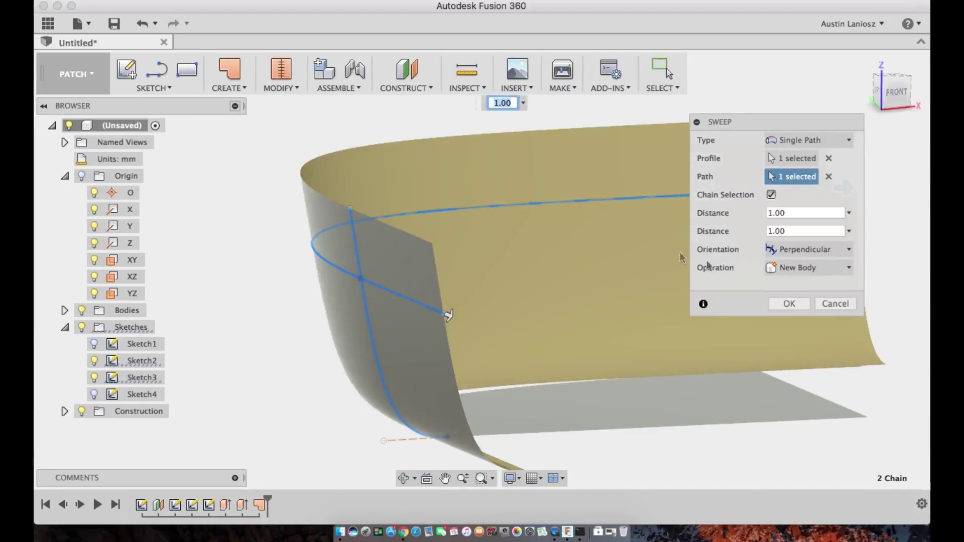
click(836, 303)
Sweep only the slanted line along the rim spline with chain selection off, Perpendicular orientation and distance 1.00, as a new body.
click(229, 88)
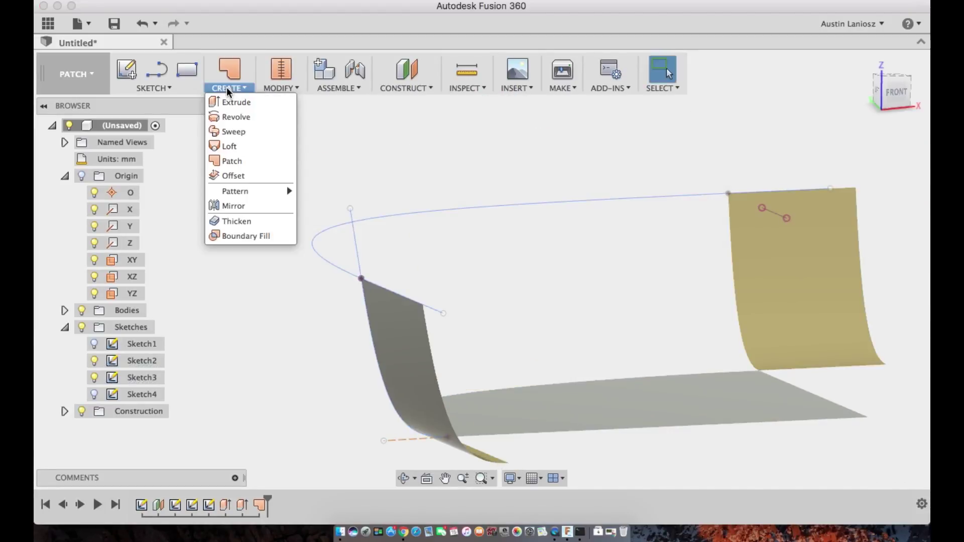
click(234, 131)
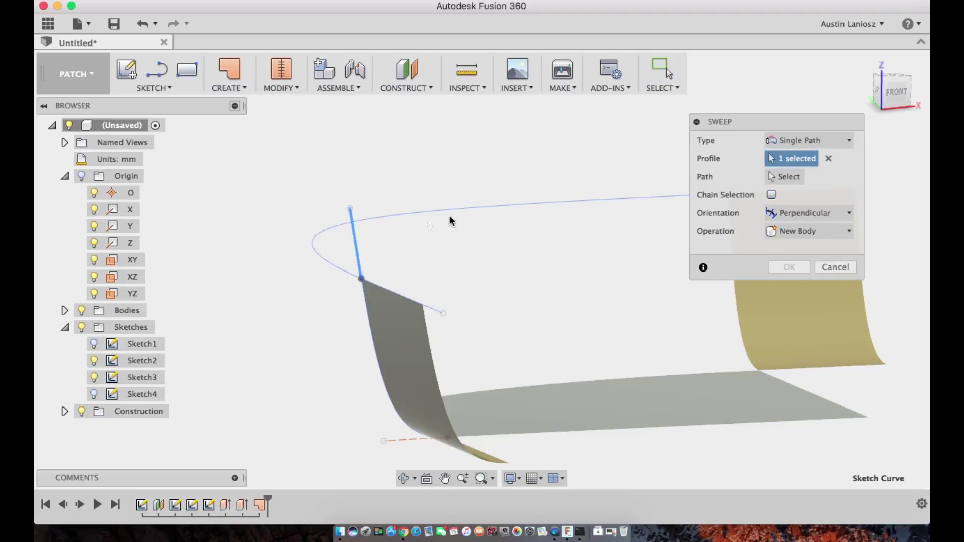
click(498, 206)
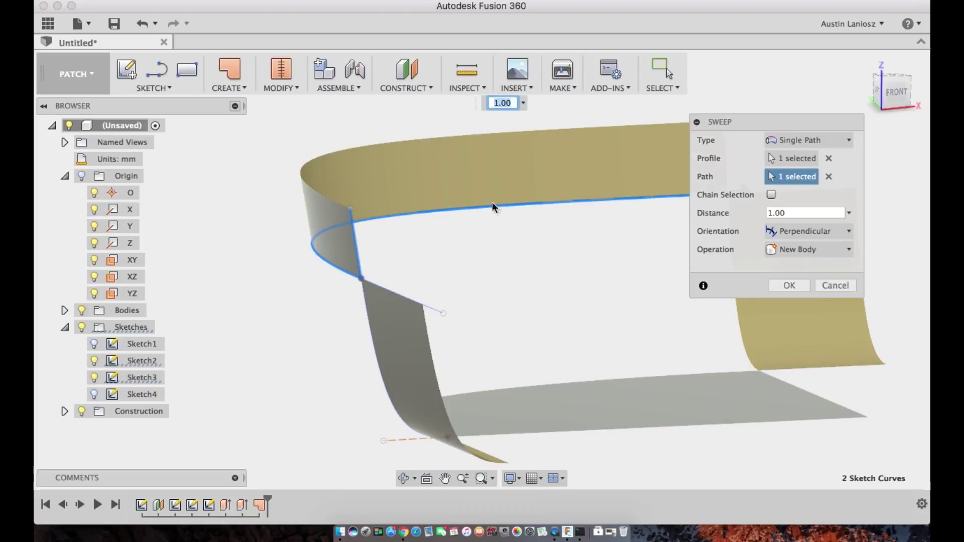
scroll(517, 199, down, 2)
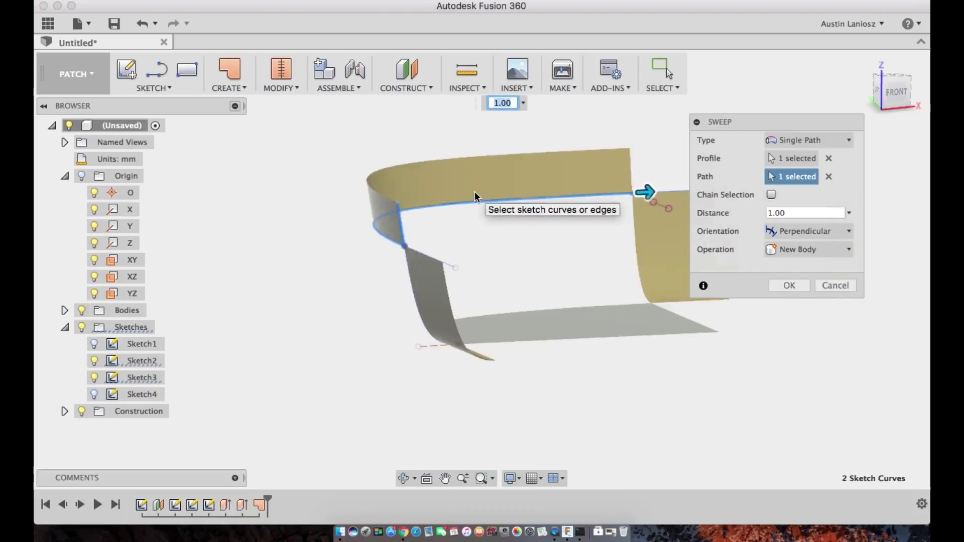
click(773, 287)
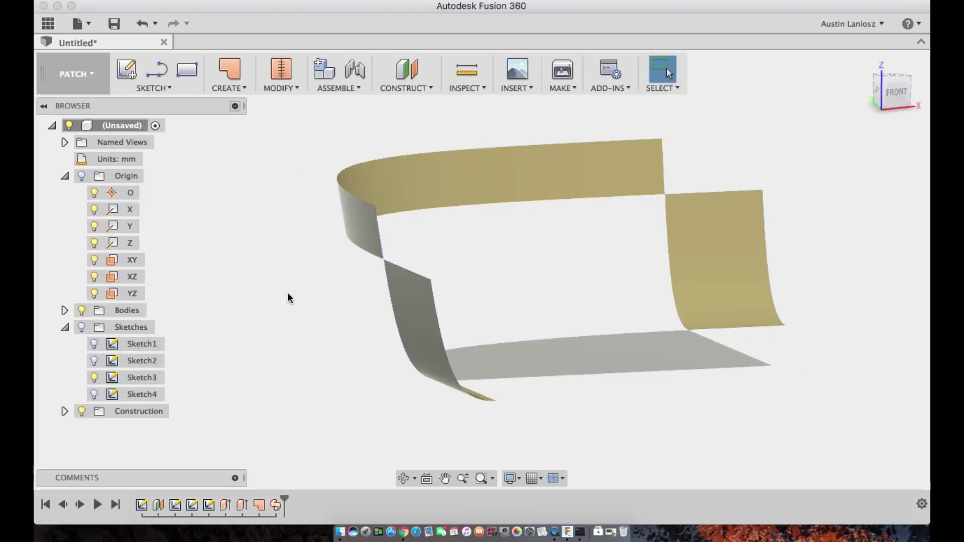
Patch the side opening between the base, the swept rim strip and both extruded surfaces, with chaining off and Tangent continuity.
shift+middle_drag(288, 299, 508, 329)
shift+middle_drag(424, 260, 677, 458)
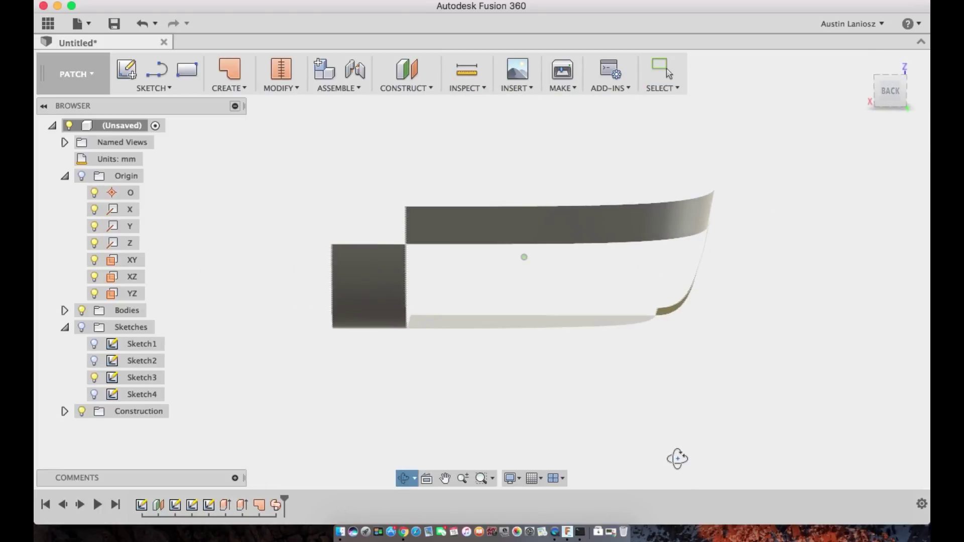
click(242, 89)
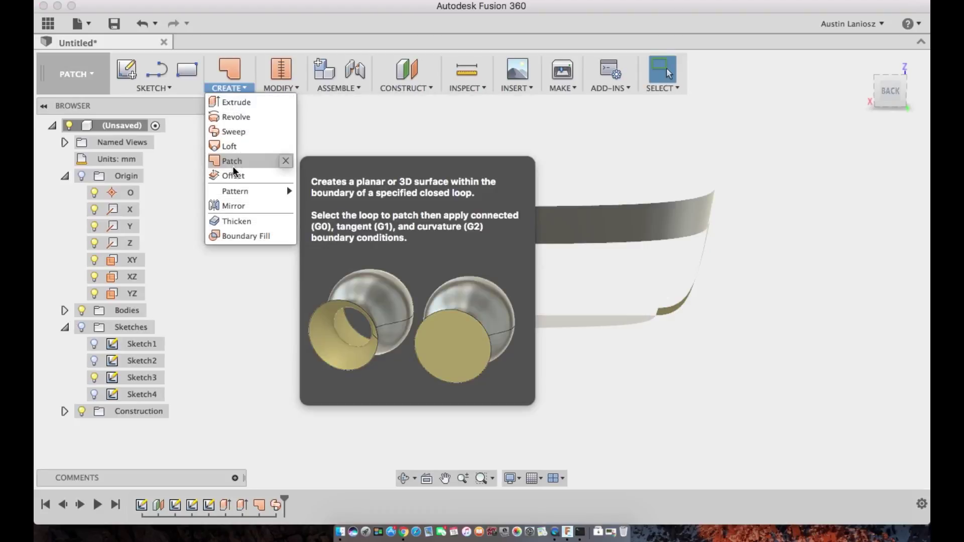
click(233, 157)
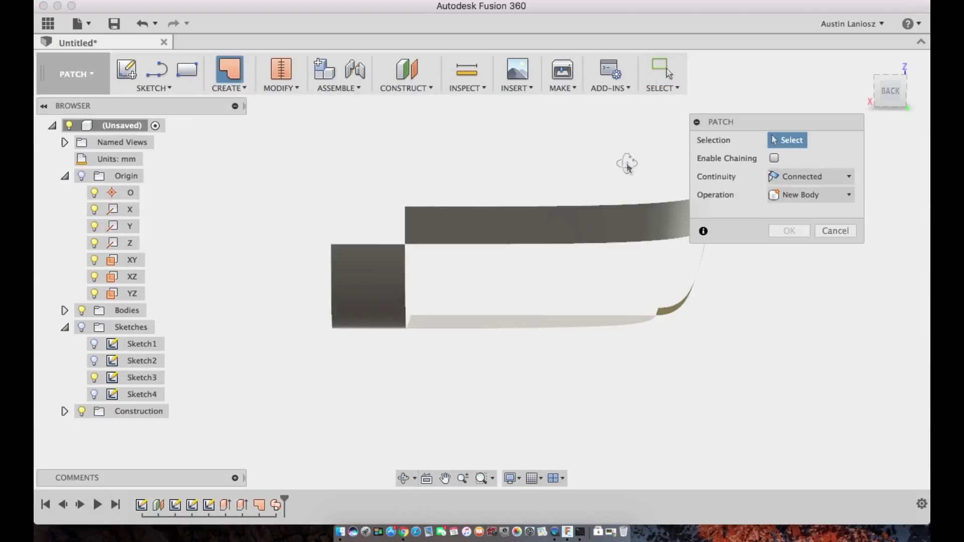
shift+middle_drag(627, 163, 471, 247)
scroll(591, 220, up, 2)
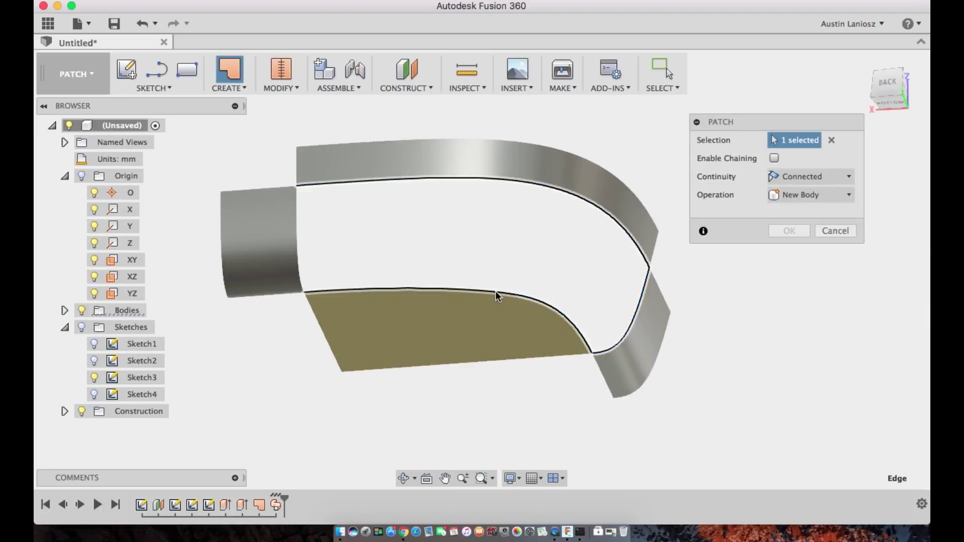
shift+middle_drag(303, 269, 482, 241)
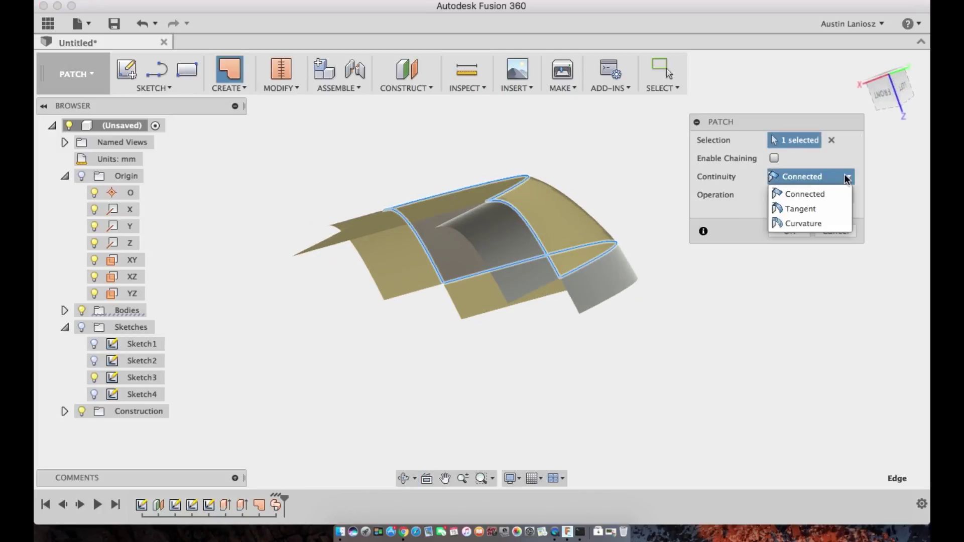
scroll(559, 203, up, 5)
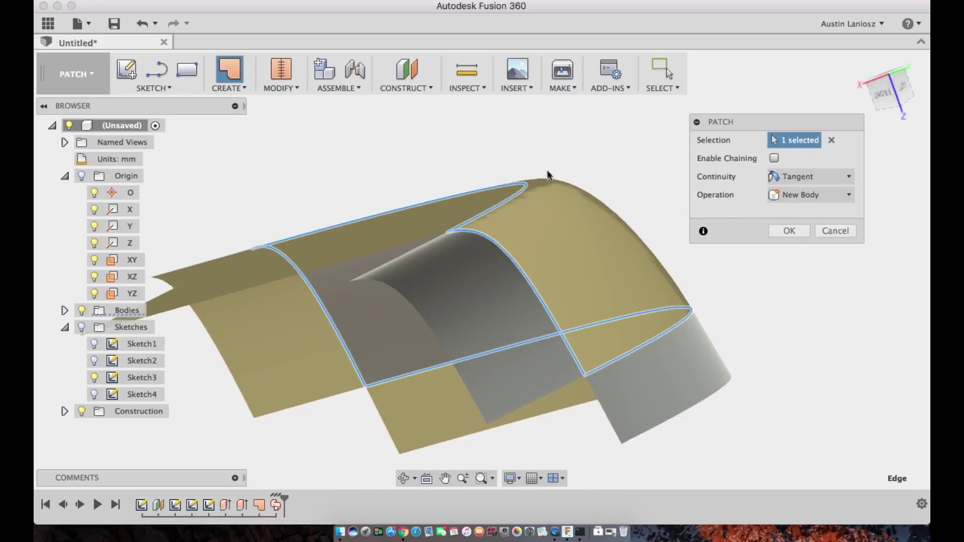
scroll(512, 198, down, 3)
shift+middle_drag(487, 167, 301, 210)
click(789, 230)
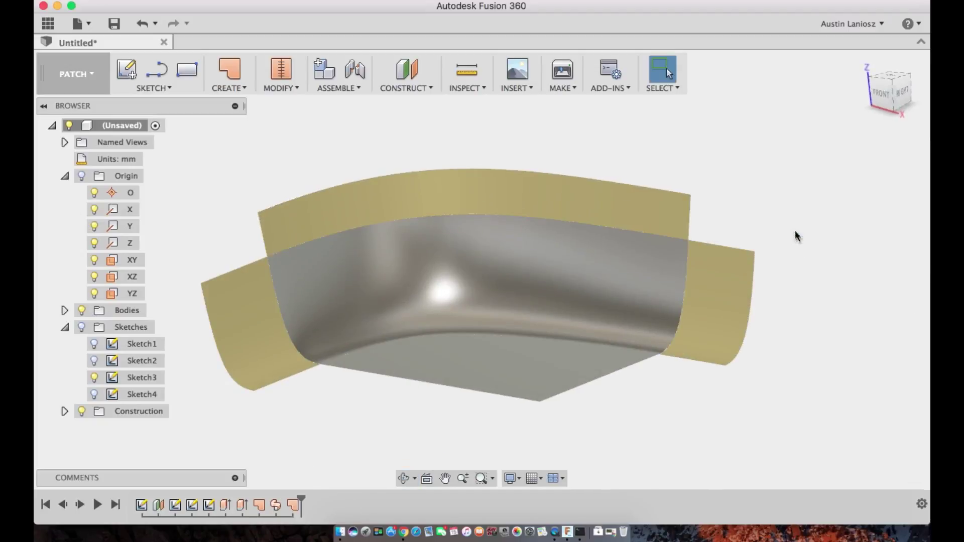
Hide the two extruded side surfaces and the swept rim surface, leaving the base and side patches.
right_click(234, 333)
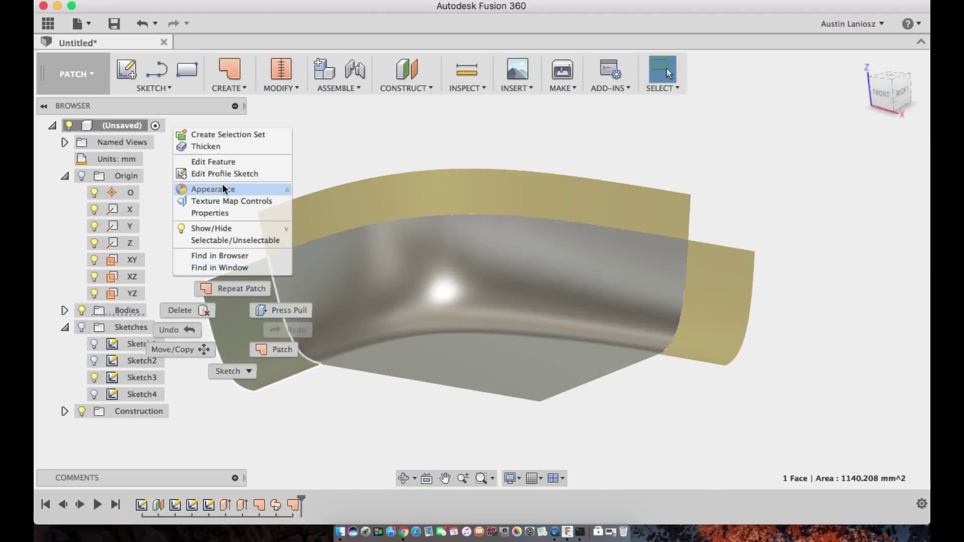
click(230, 228)
right_click(339, 218)
click(340, 372)
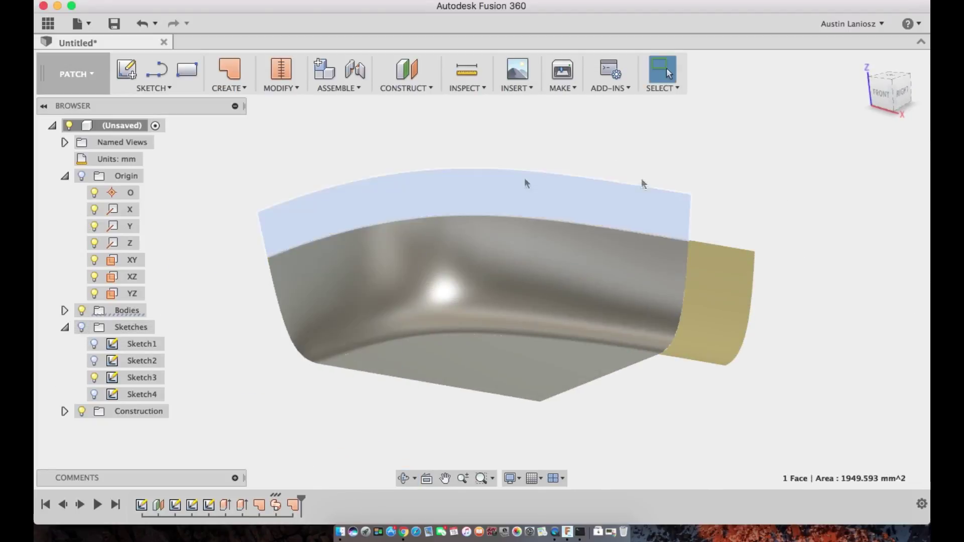
right_click(707, 289)
click(569, 188)
key(Delete)
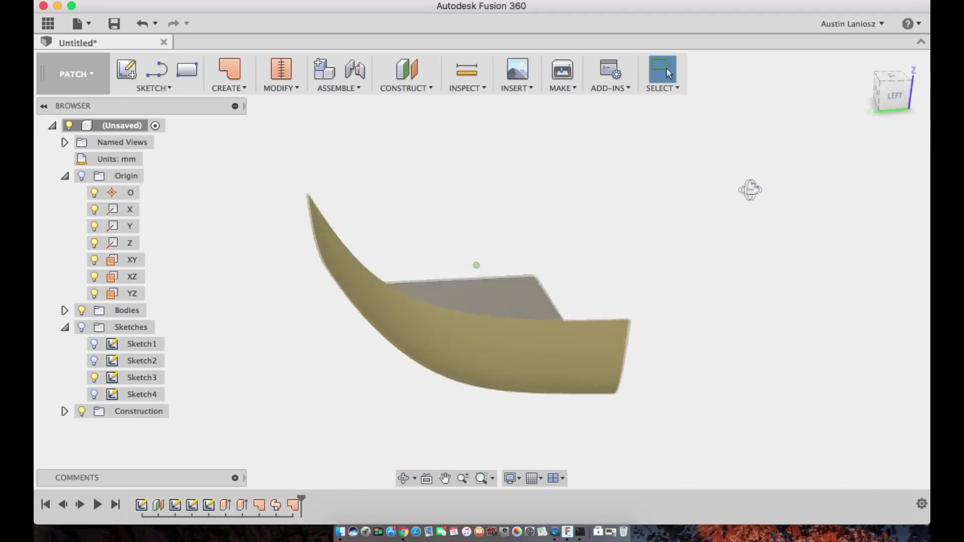
Mirror the quarter side wall and base faces across the YZ plane to form half of the dish.
shift+middle_drag(750, 189, 714, 197)
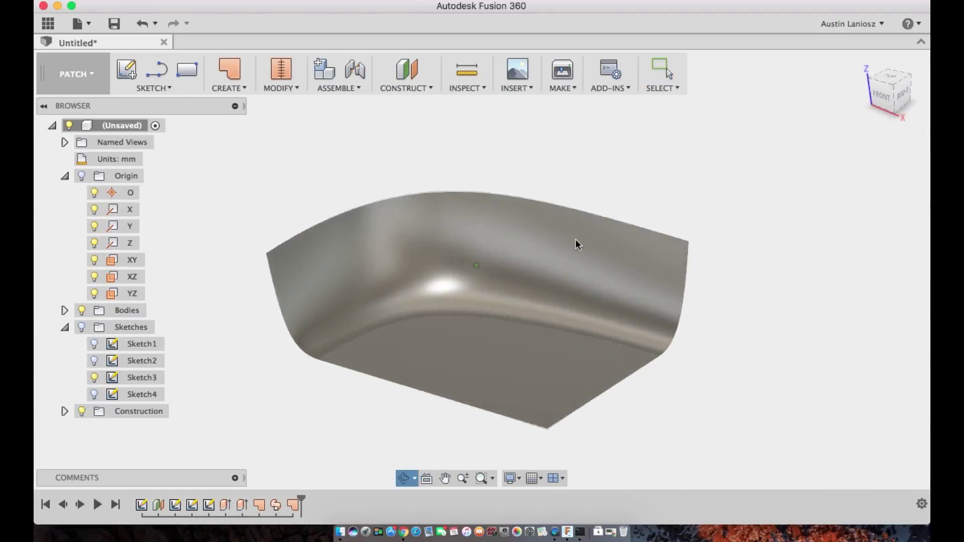
click(229, 76)
click(234, 212)
click(450, 249)
click(502, 384)
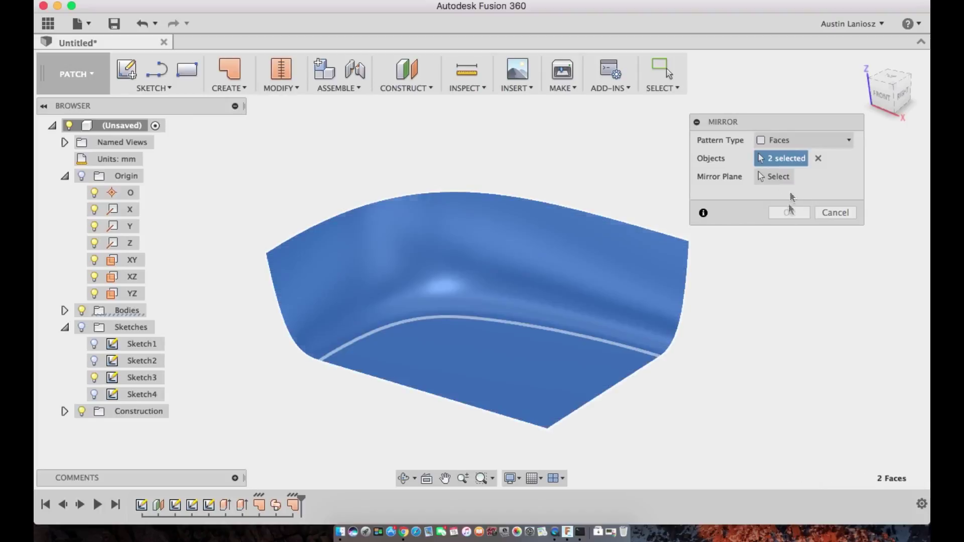
click(559, 414)
click(789, 213)
Mirror all four side and base faces across the XZ plane to complete the dish surface.
shift+middle_drag(624, 176, 282, 121)
click(229, 75)
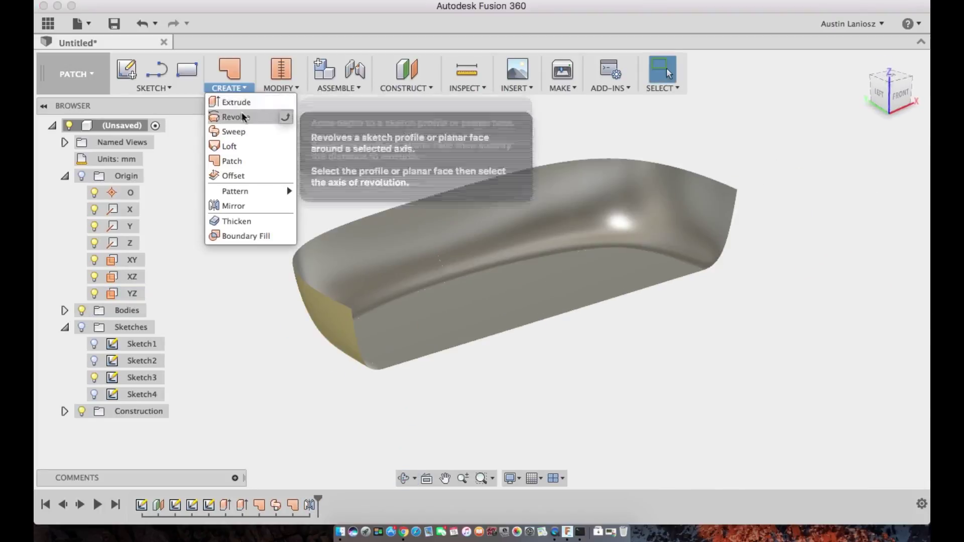
click(239, 204)
click(562, 227)
click(563, 276)
click(406, 264)
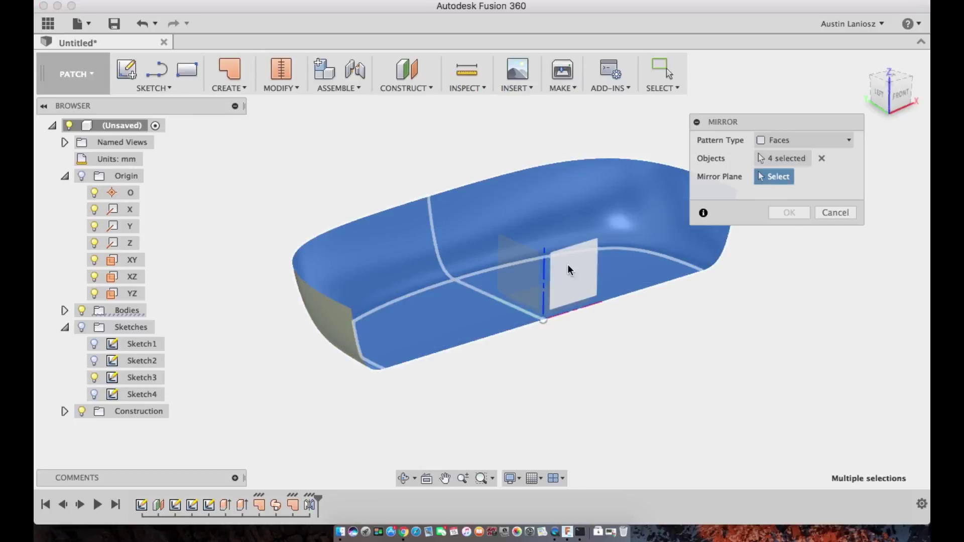
click(568, 265)
click(794, 214)
Stitch all eight side and base surfaces into one body with a 1.00 mm tolerance.
shift+middle_drag(773, 151, 499, 136)
click(266, 90)
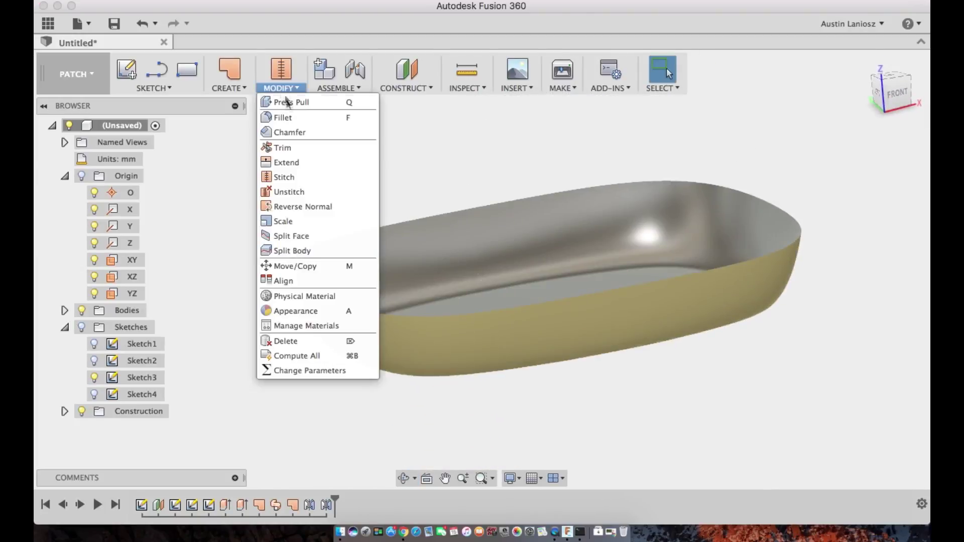
click(273, 174)
click(563, 213)
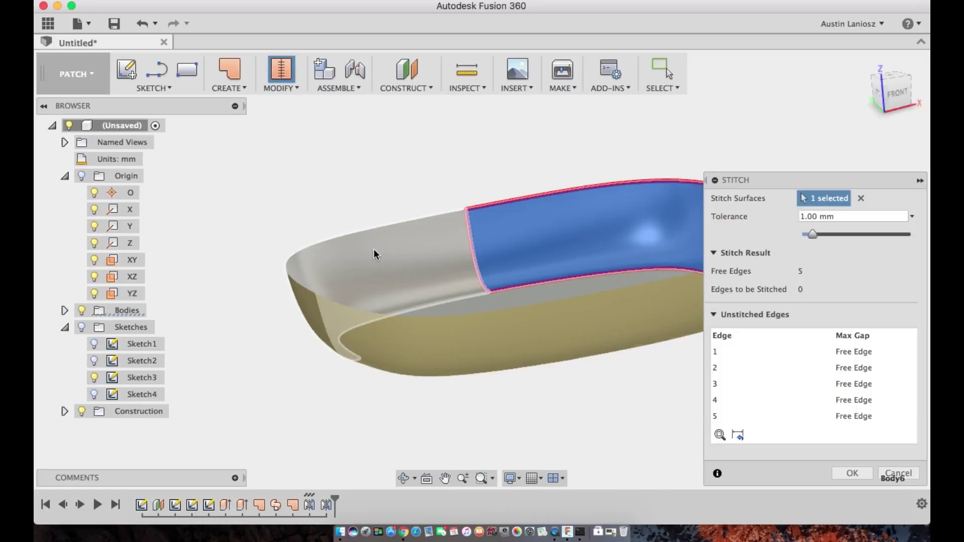
click(377, 254)
click(500, 307)
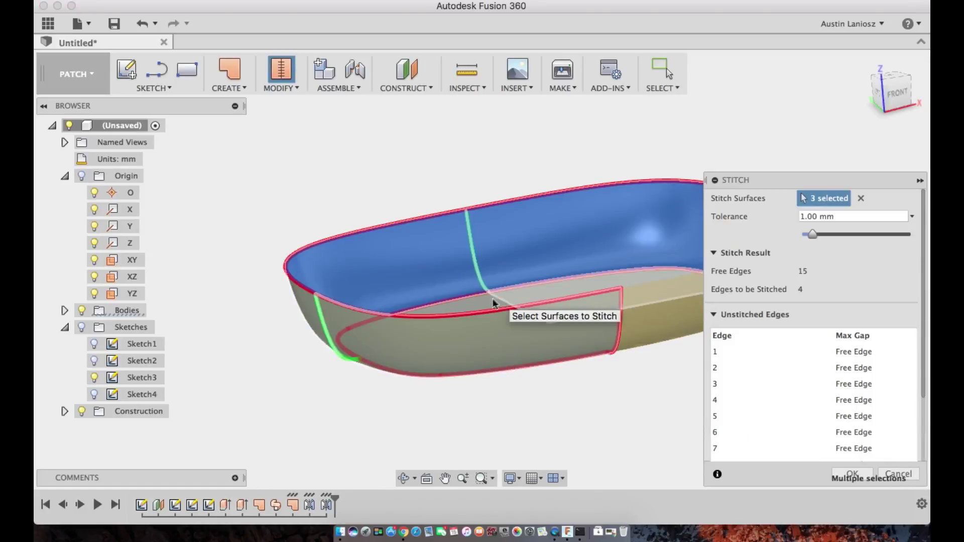
click(495, 301)
shift+middle_drag(502, 254, 554, 277)
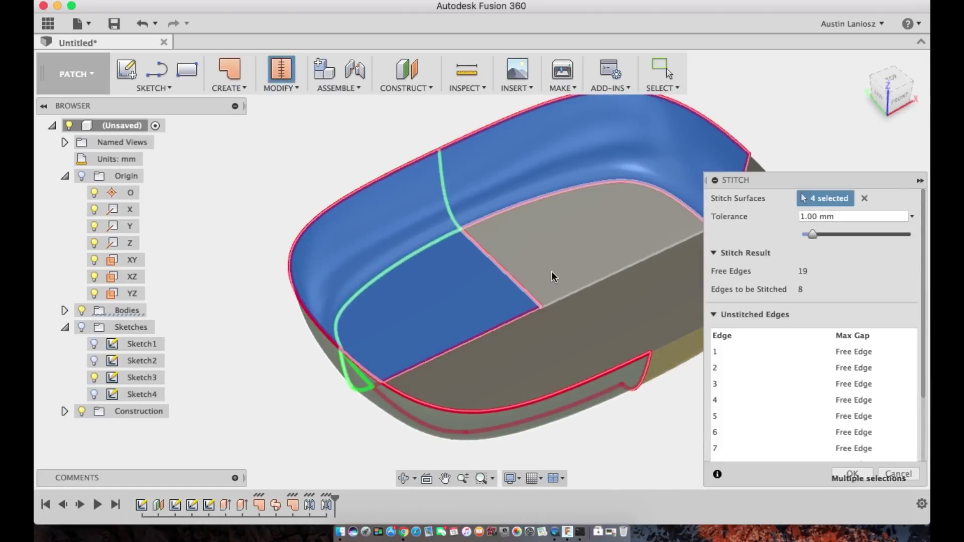
click(553, 276)
click(606, 317)
click(499, 312)
scroll(495, 306, down, 3)
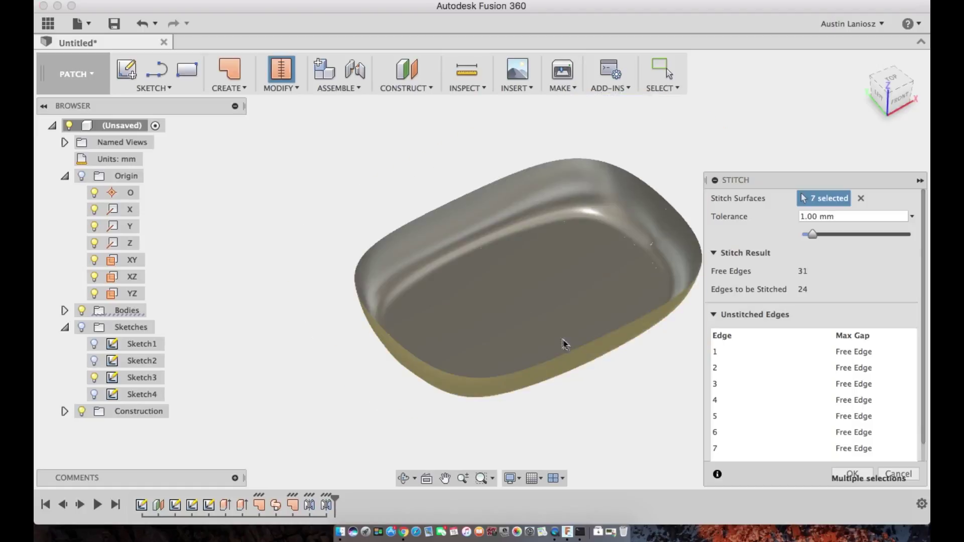
scroll(690, 347, up, 4)
scroll(632, 251, down, 2)
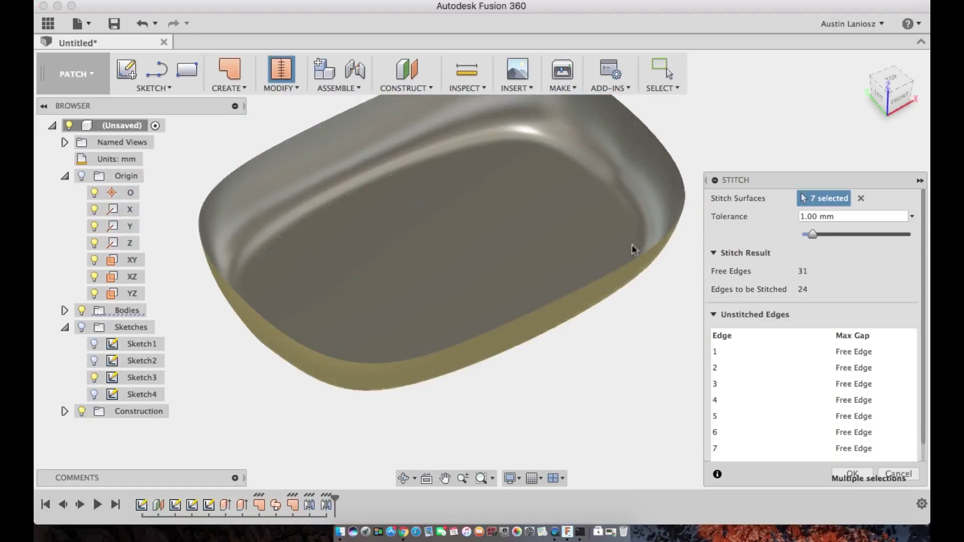
click(625, 181)
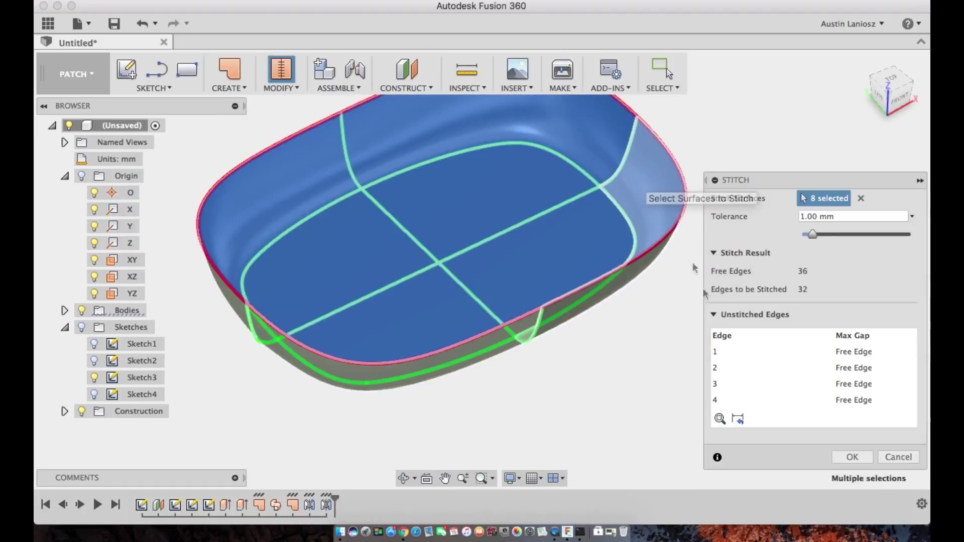
key(Return)
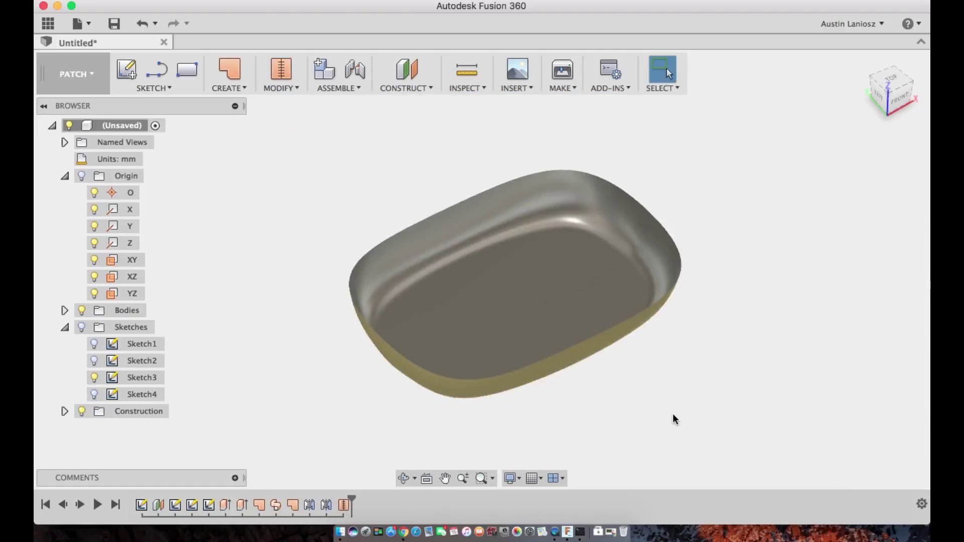
Thicken the stitched surface by 5 mm on one side as a new body, with chain selection on.
shift+middle_drag(674, 420, 702, 368)
click(154, 88)
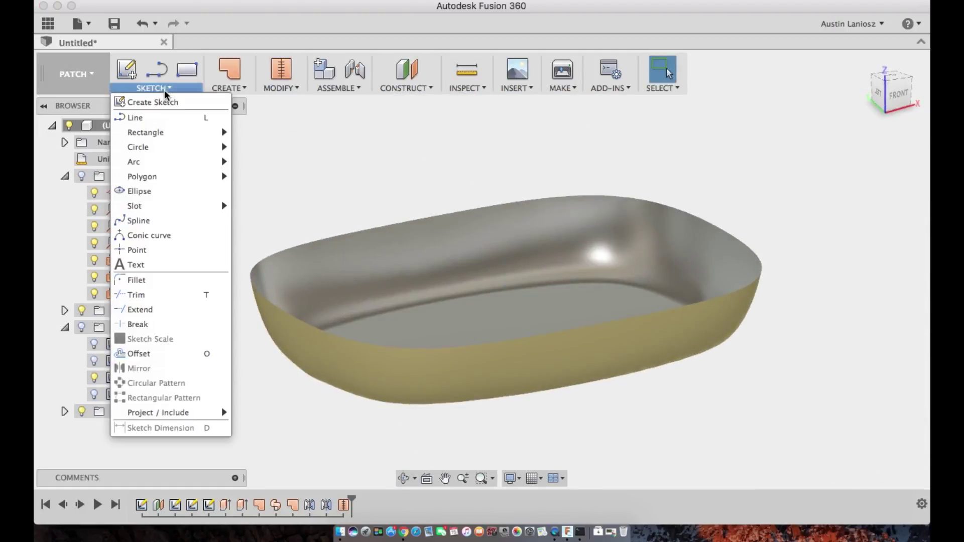
click(229, 88)
click(231, 248)
click(477, 232)
click(769, 176)
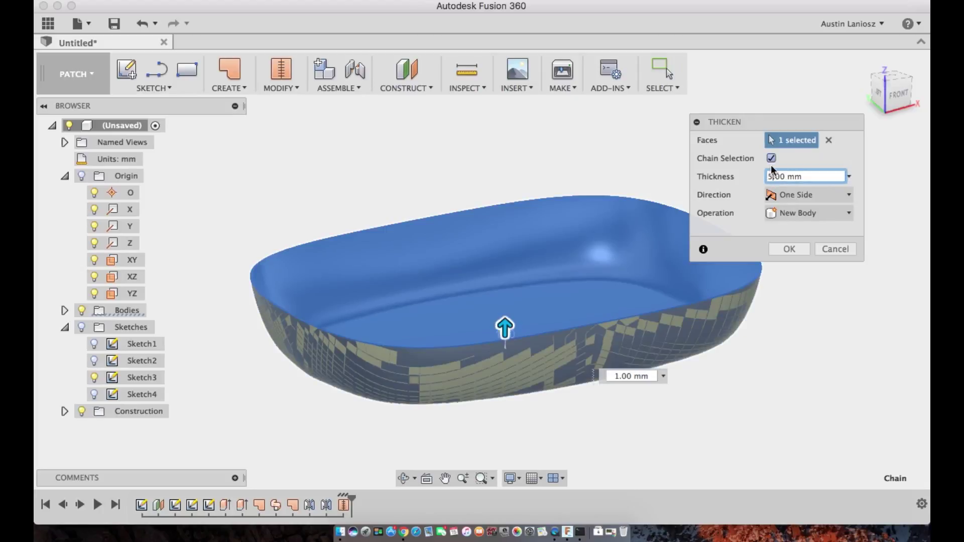
click(789, 249)
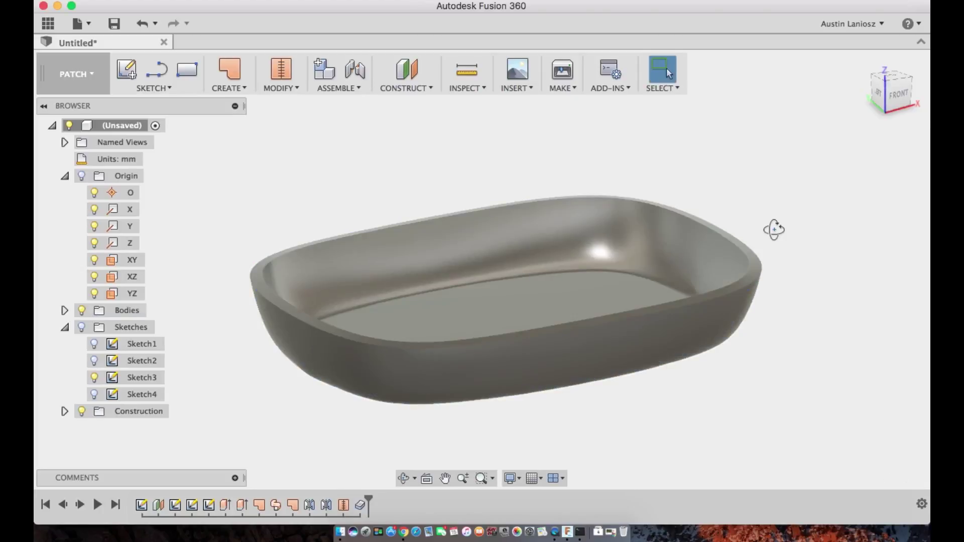
Examine the thickened dish from several angles in a shaded display that includes its edges.
shift+middle_drag(770, 230, 707, 214)
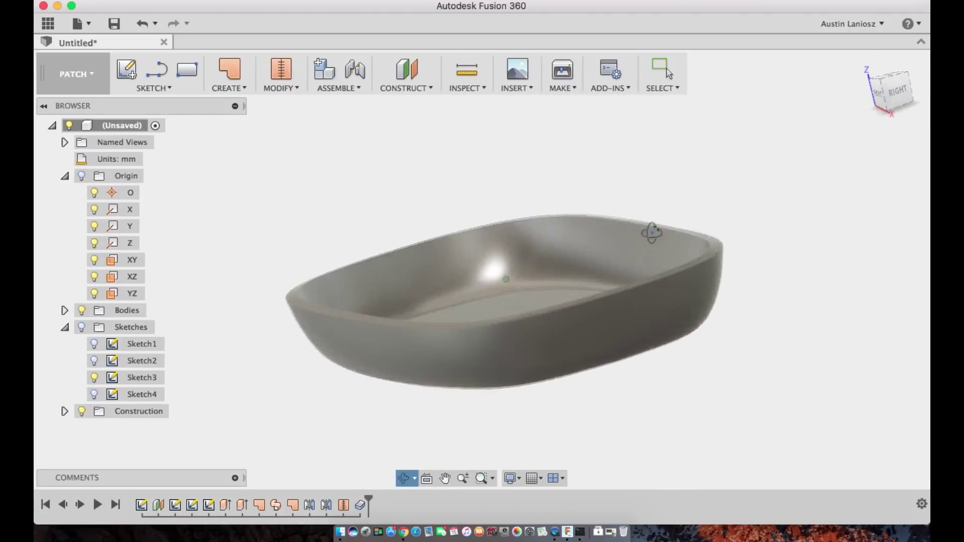
mouse_move(651, 232)
shift+middle_down()
mouse_move(625, 246)
mouse_move(648, 289)
mouse_move(679, 221)
mouse_move(668, 261)
shift+middle_up()
scroll(393, 189, up, 5)
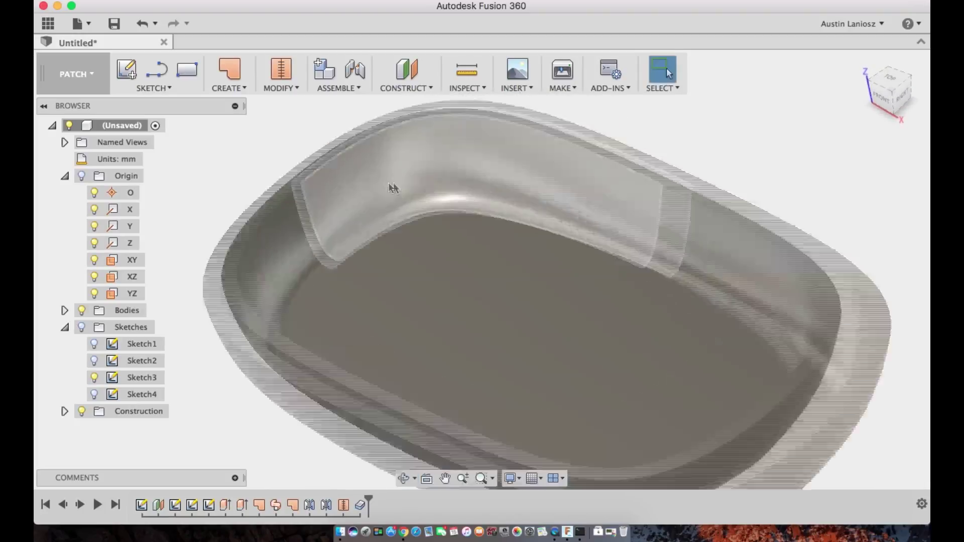
click(511, 478)
mouse_move(538, 357)
click(702, 391)
scroll(342, 314, down, 2)
shift+middle_drag(342, 315, 435, 285)
Examine the dish's wall and base profile in wireframe display from the front.
click(510, 478)
click(705, 420)
click(886, 88)
scroll(256, 417, up, 5)
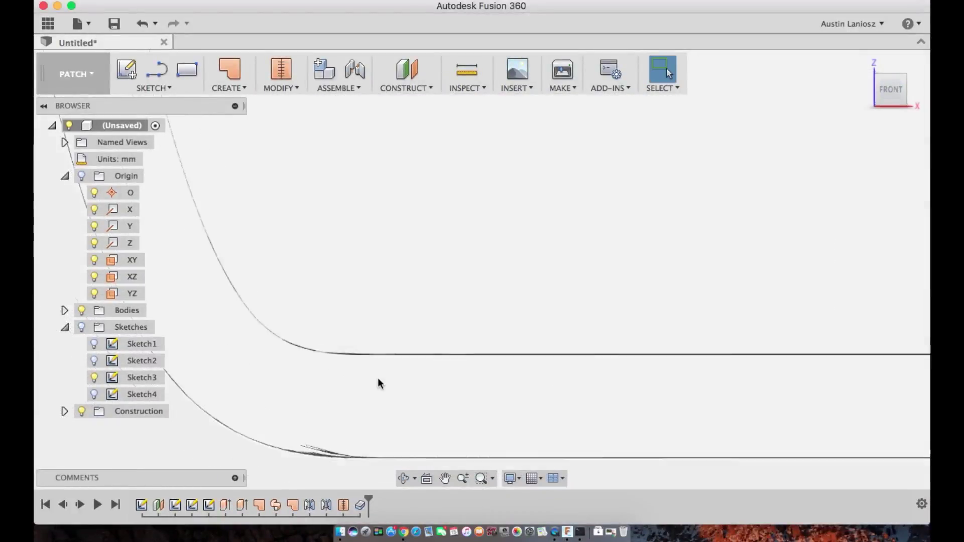
scroll(378, 383, down, 2)
click(510, 478)
mouse_move(609, 357)
click(705, 433)
scroll(435, 361, down, 3)
click(906, 74)
Set the visual style to shaded with visible edges.
click(510, 478)
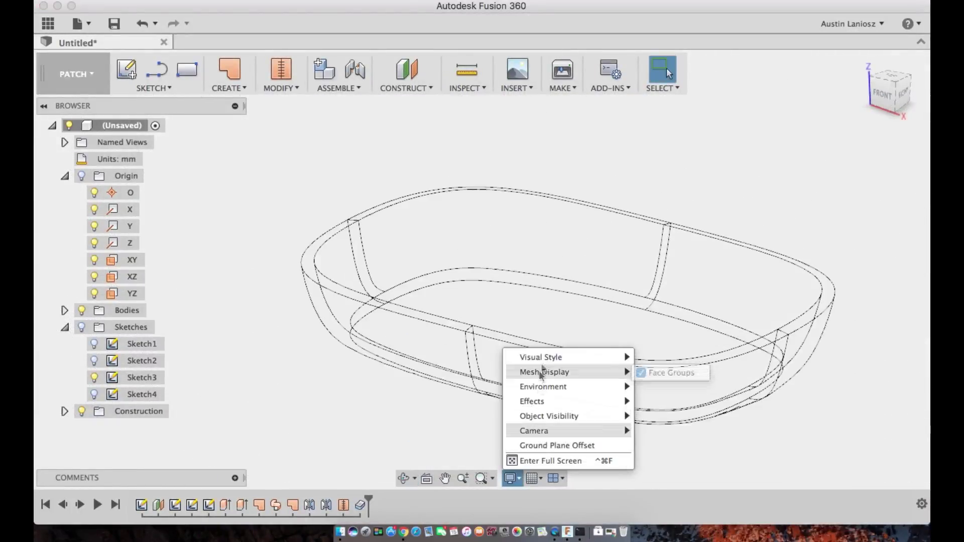
mouse_move(542, 357)
click(703, 387)
In the Model workspace, fillet the inner and outer rim edges with a constant radius of 2.5 mm, tangent chain on.
mouse_move(639, 383)
shift+middle_down()
mouse_move(644, 94)
mouse_move(710, 383)
mouse_move(738, 181)
mouse_move(770, 198)
mouse_move(323, 402)
shift+middle_up()
click(74, 74)
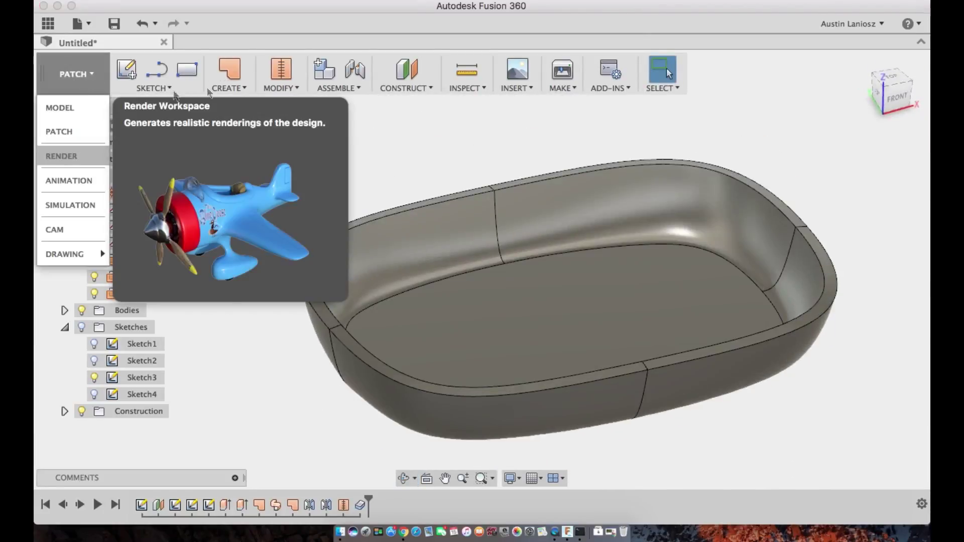
click(61, 105)
click(280, 80)
click(285, 112)
click(427, 206)
click(508, 185)
scroll(652, 309, down, 3)
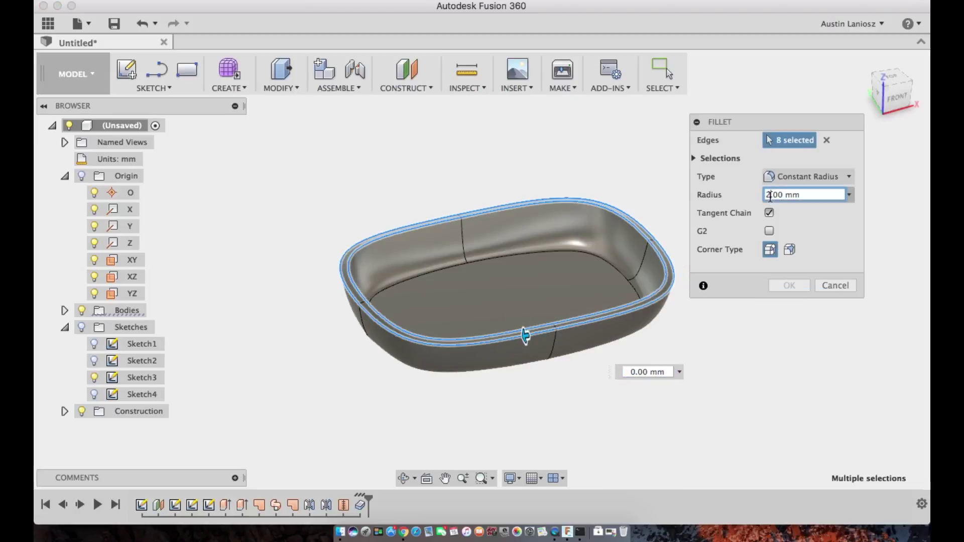
scroll(631, 225, up, 3)
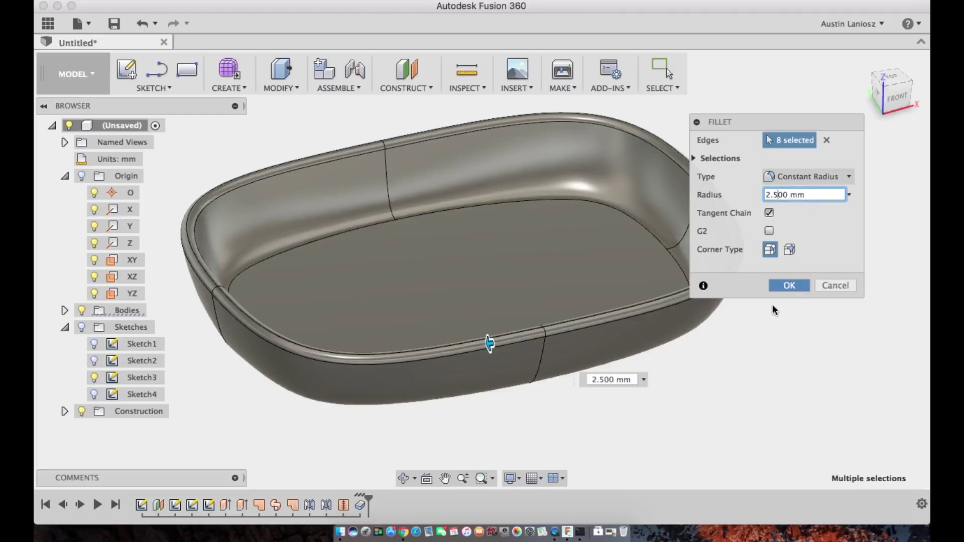
key(Return)
Switch to the Render workspace and frame the whole dish from a raised front angle.
shift+middle_drag(766, 312, 743, 352)
click(77, 90)
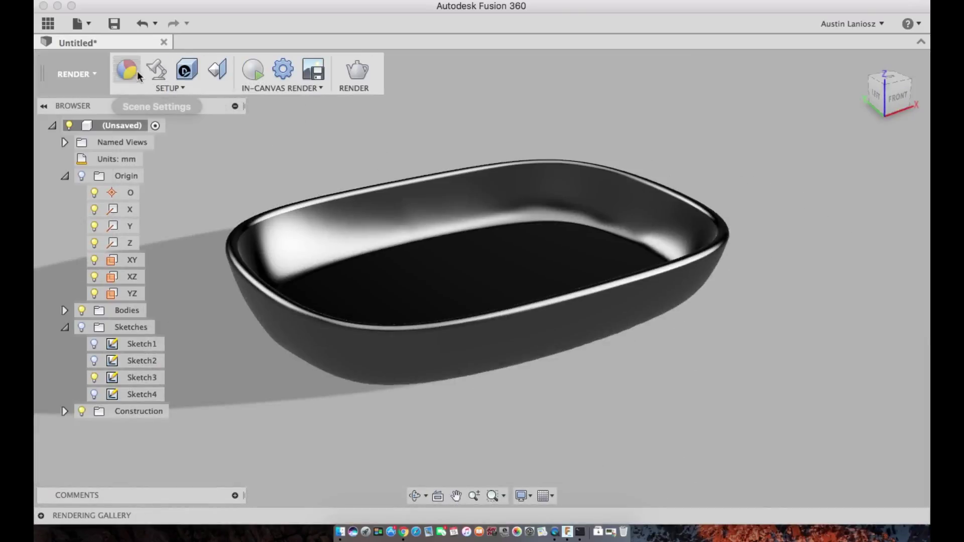
shift+middle_drag(326, 211, 553, 318)
scroll(554, 318, up, 3)
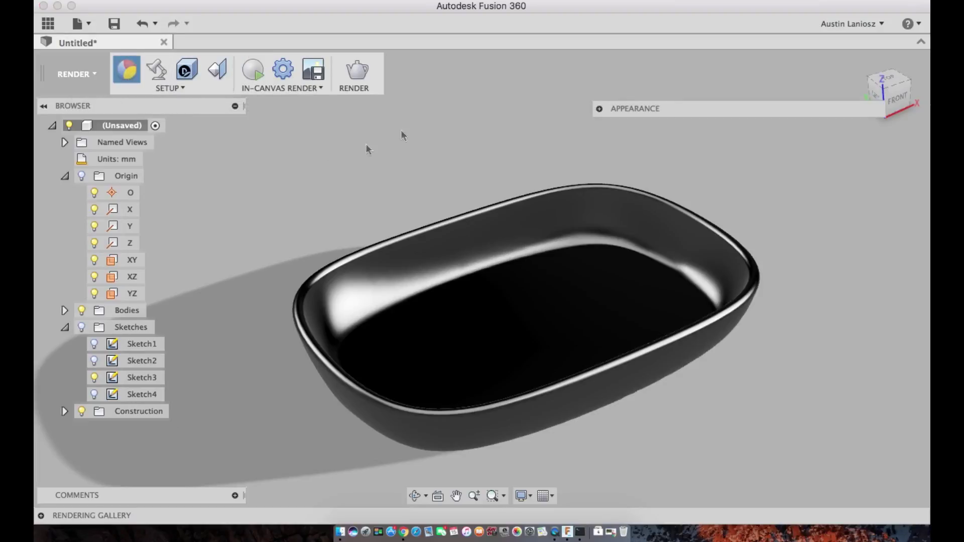
Apply the Paint - Enamel Glossy (Red) appearance from the glossy paint library to the dish body.
click(599, 109)
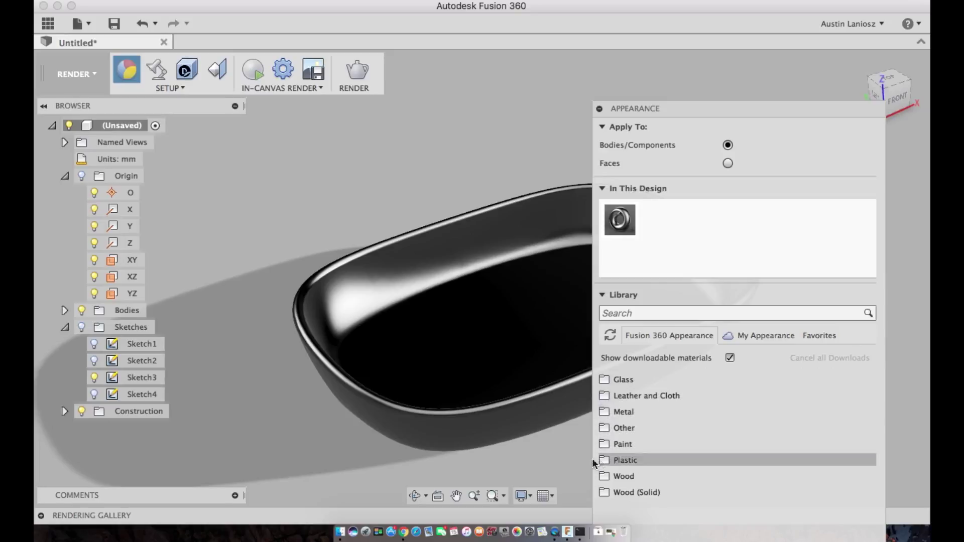
click(604, 446)
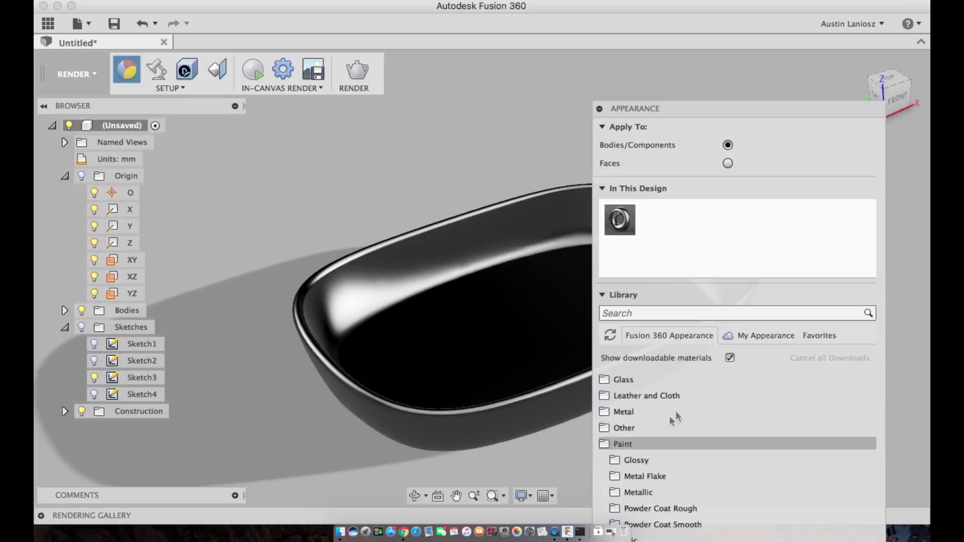
click(633, 459)
scroll(719, 432, down, 10)
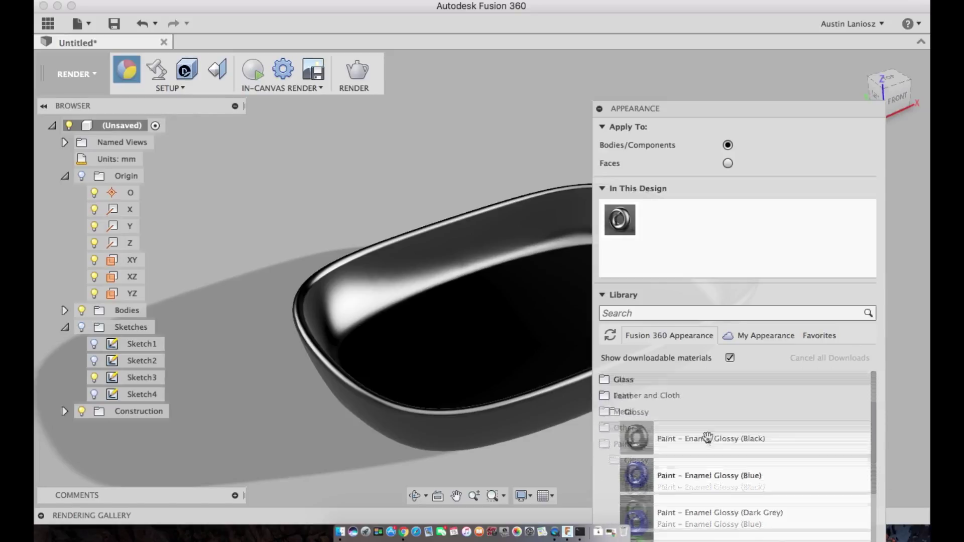
scroll(704, 430, up, 5)
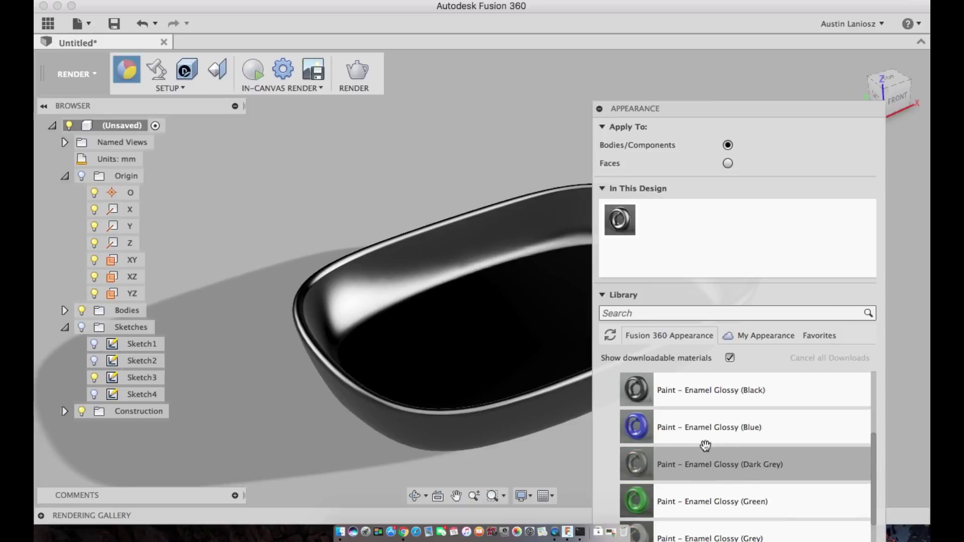
scroll(705, 442, down, 5)
scroll(704, 444, up, 3)
scroll(702, 443, up, 3)
scroll(699, 450, down, 3)
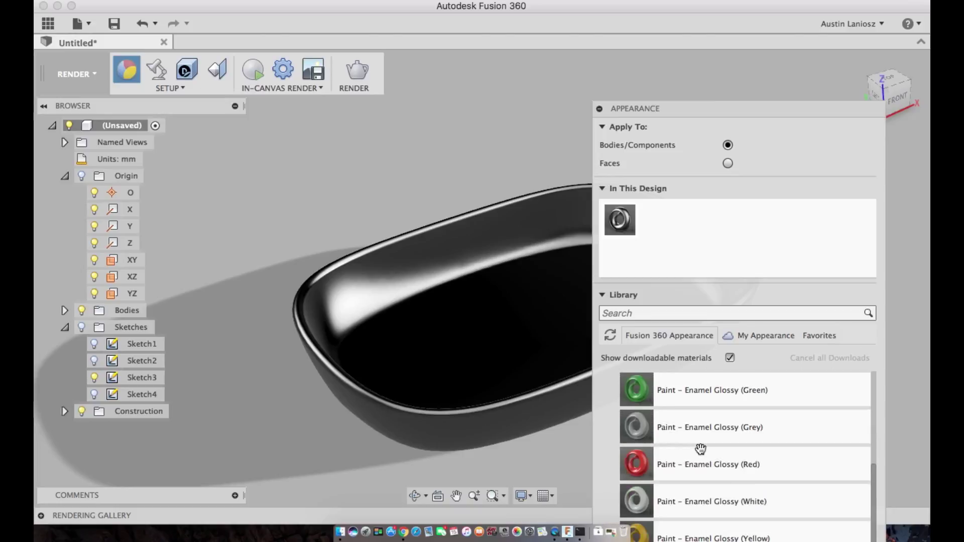
drag(671, 458, 490, 429)
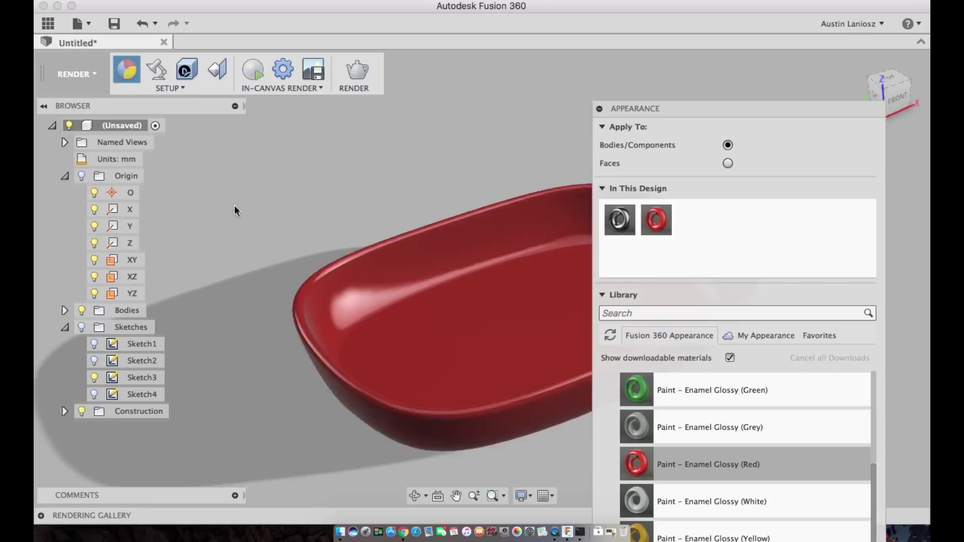
Collapse the Appearance dialog and view the whole red dish.
scroll(273, 215, down, 4)
scroll(501, 232, up, 3)
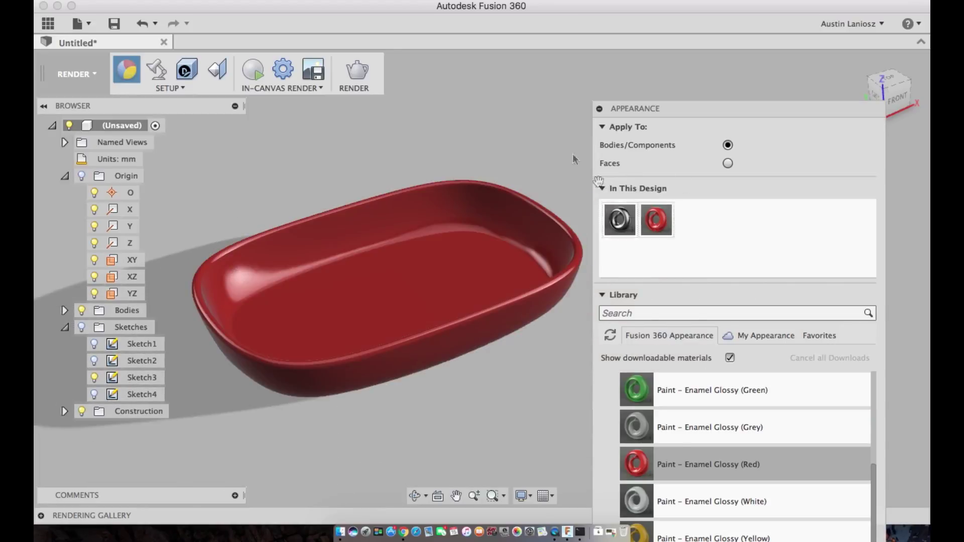
click(599, 109)
scroll(647, 212, down, 3)
scroll(471, 220, up, 3)
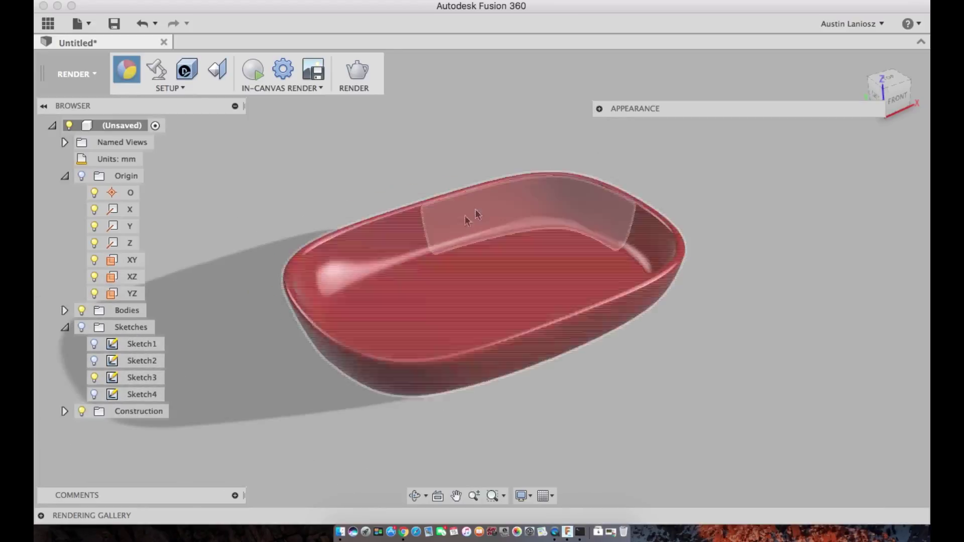